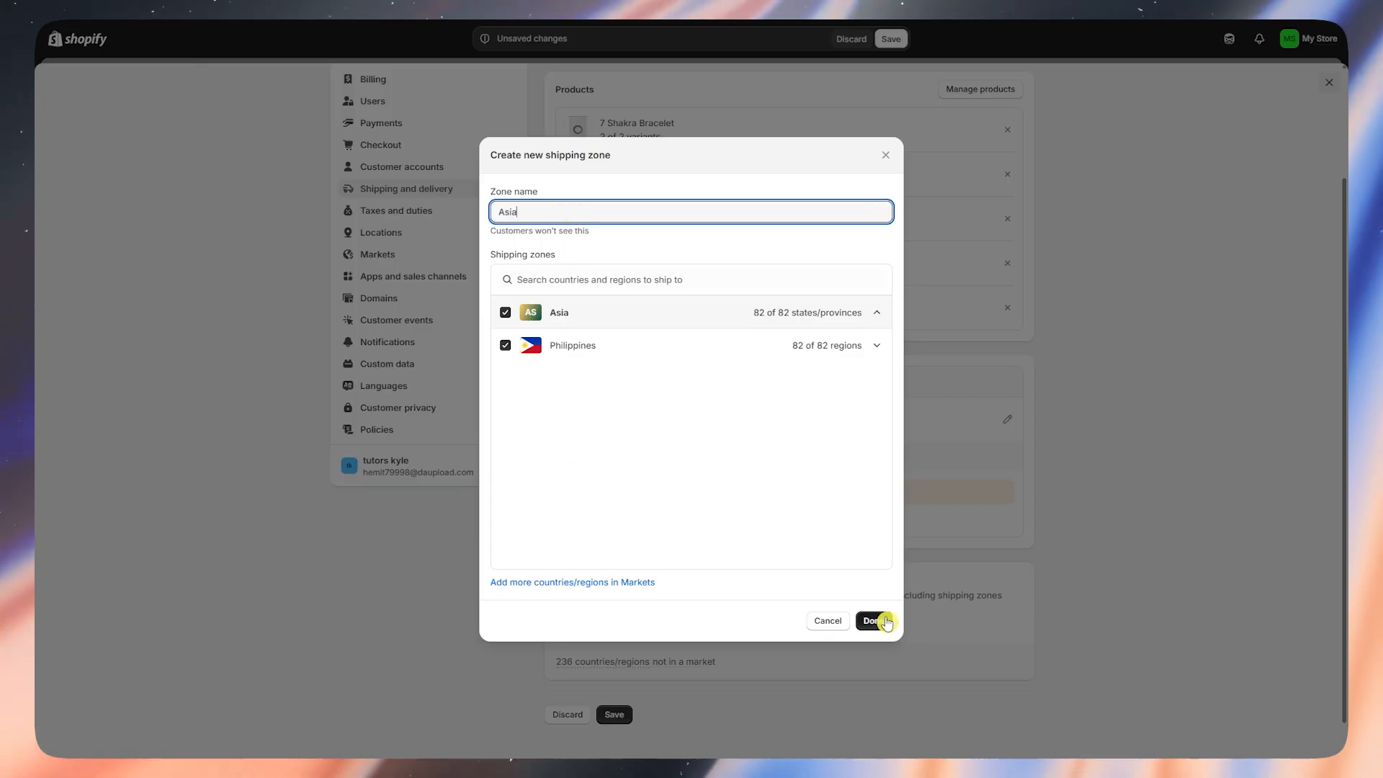
- Preview saving the Asia shipping zone, then go to the shopify.com homepage
left_click(552, 336)
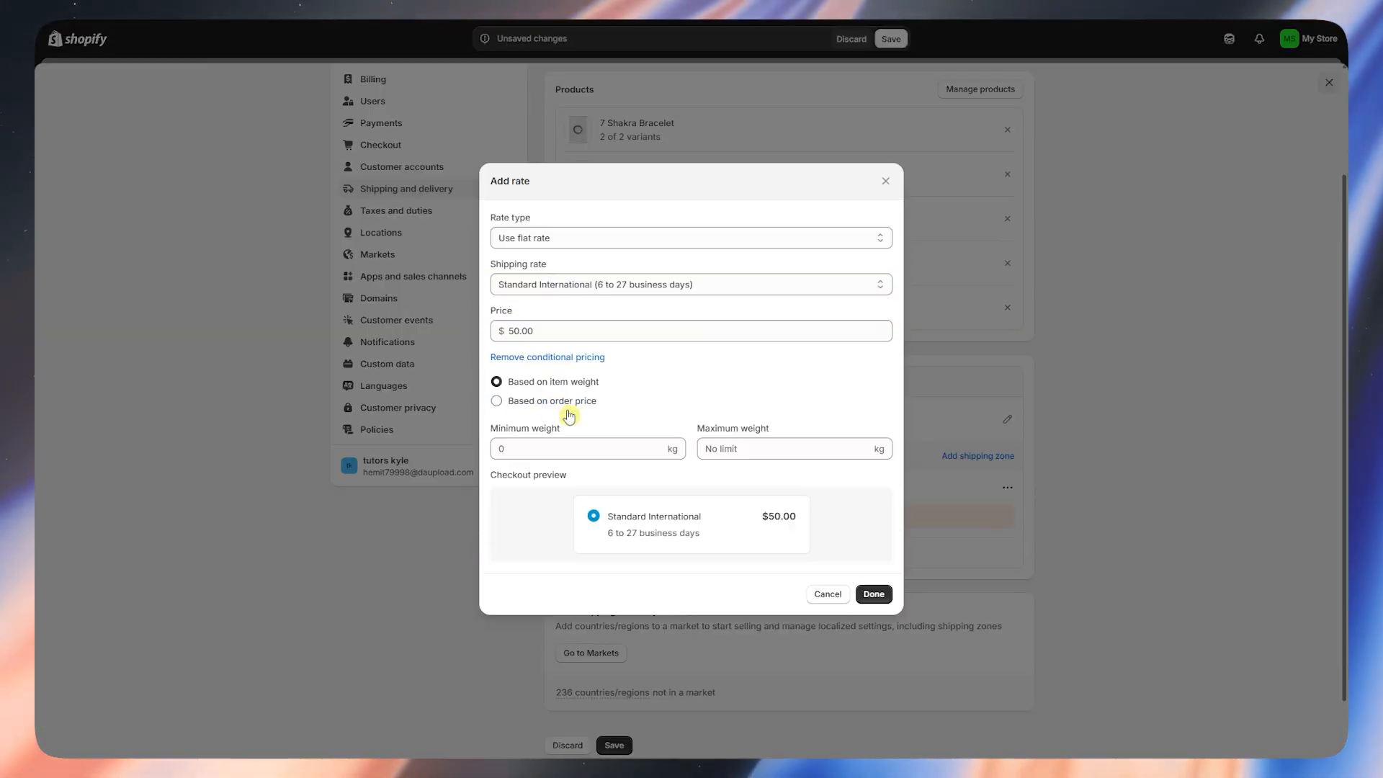
left_click(377, 347)
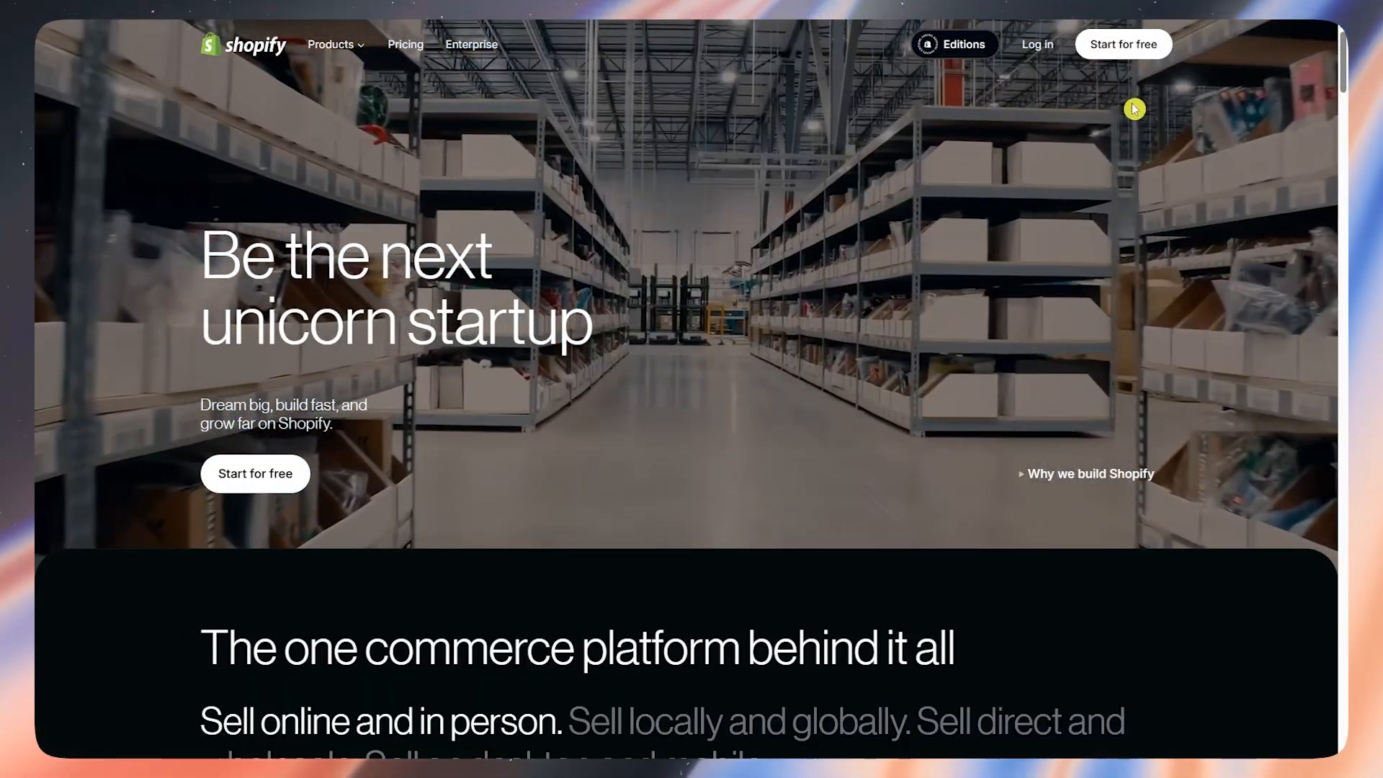
- Start a free trial on shopify.com and sign in to the new store's admin Home
left_click(1124, 44)
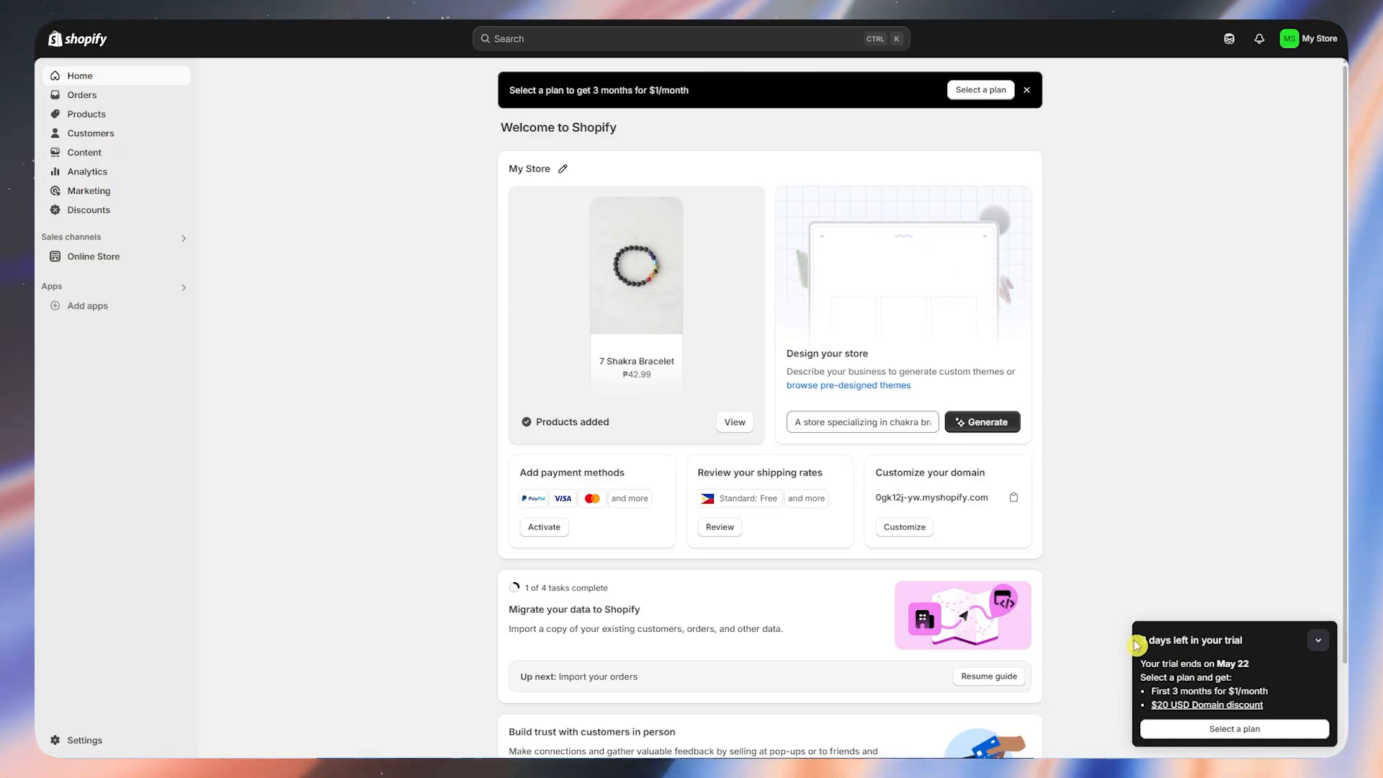
left_click(1231, 641)
left_click(1274, 739)
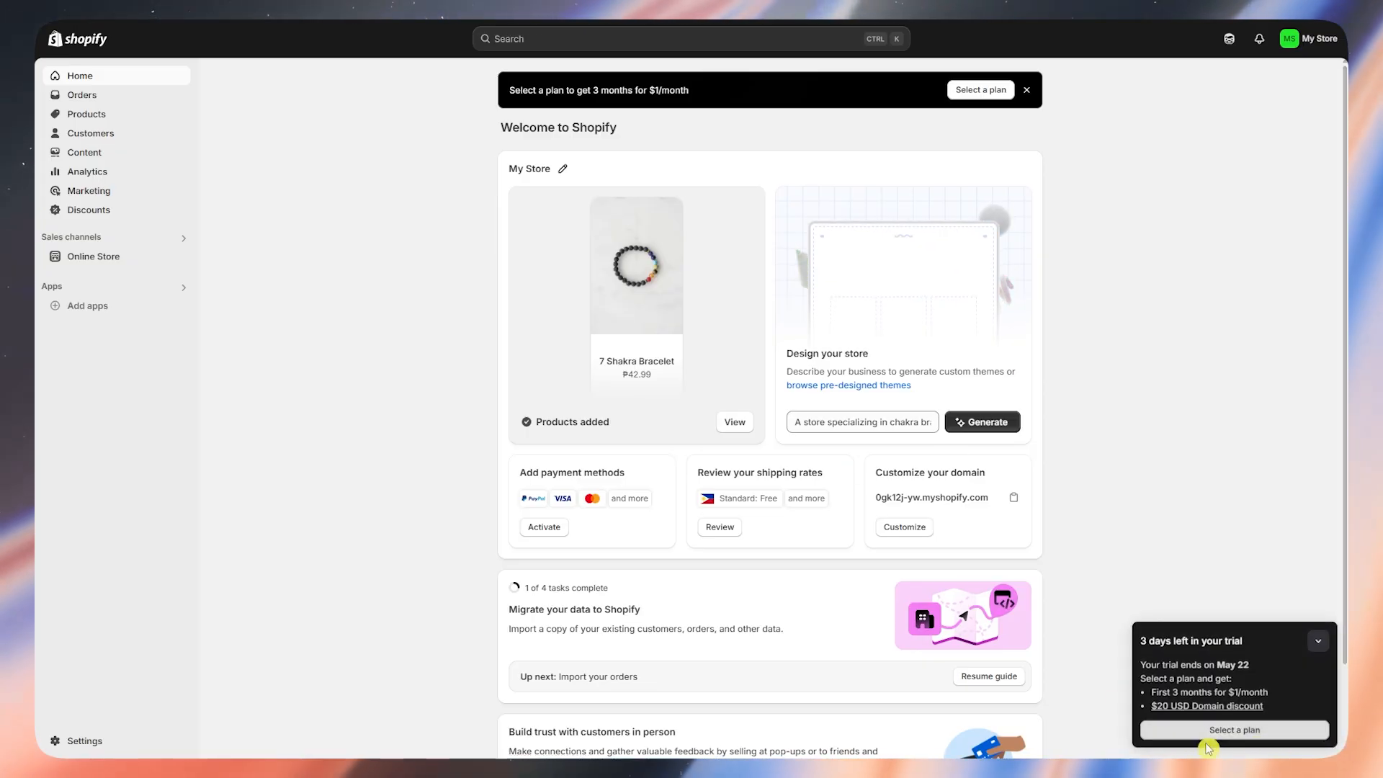
left_click(1224, 731)
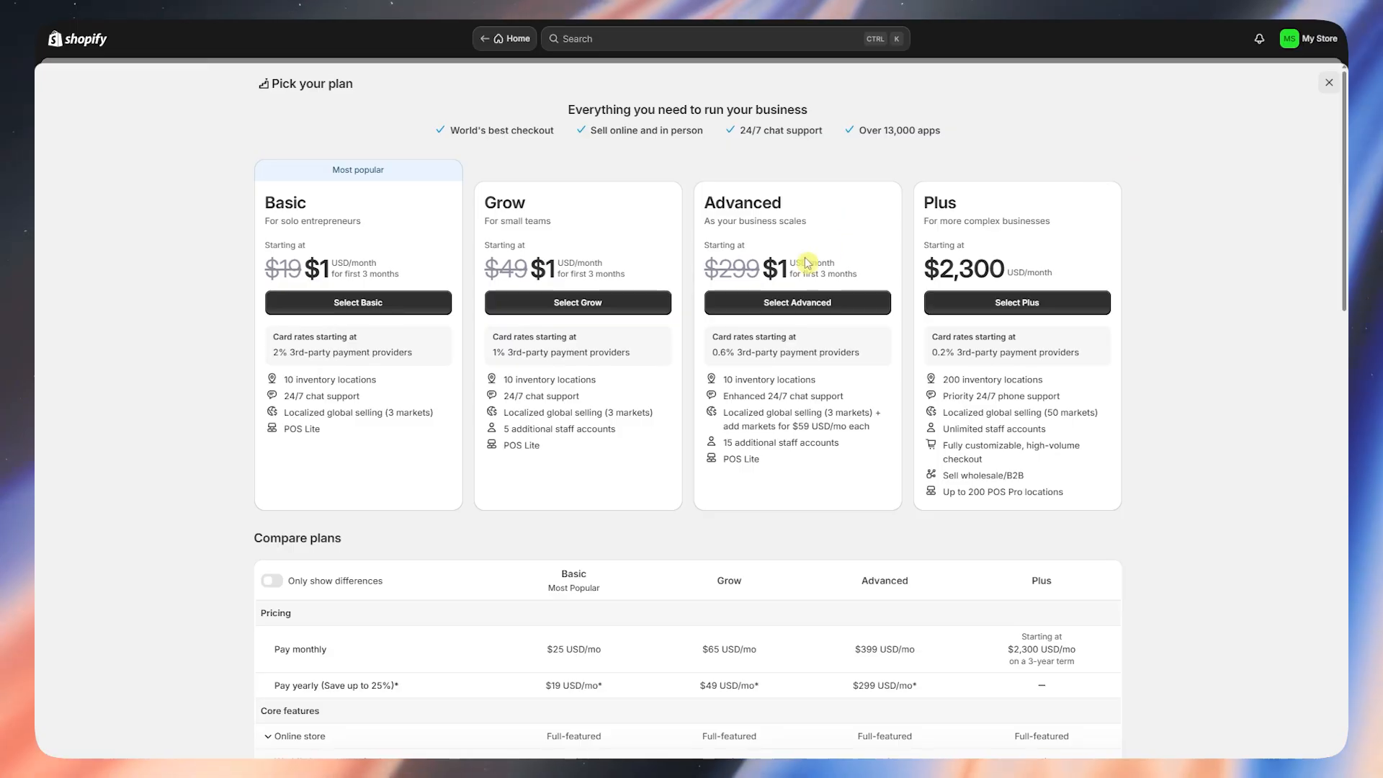
left_click(1329, 83)
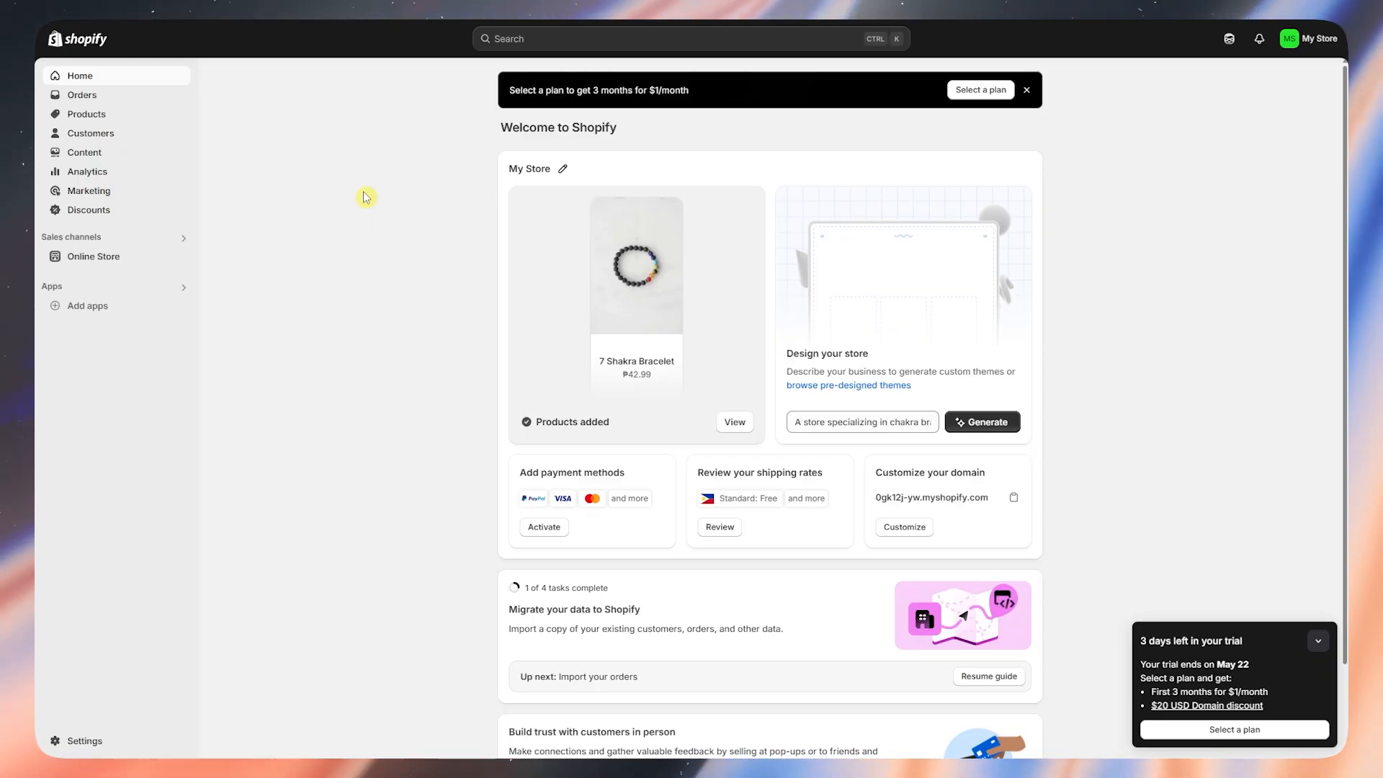
left_click(90, 114)
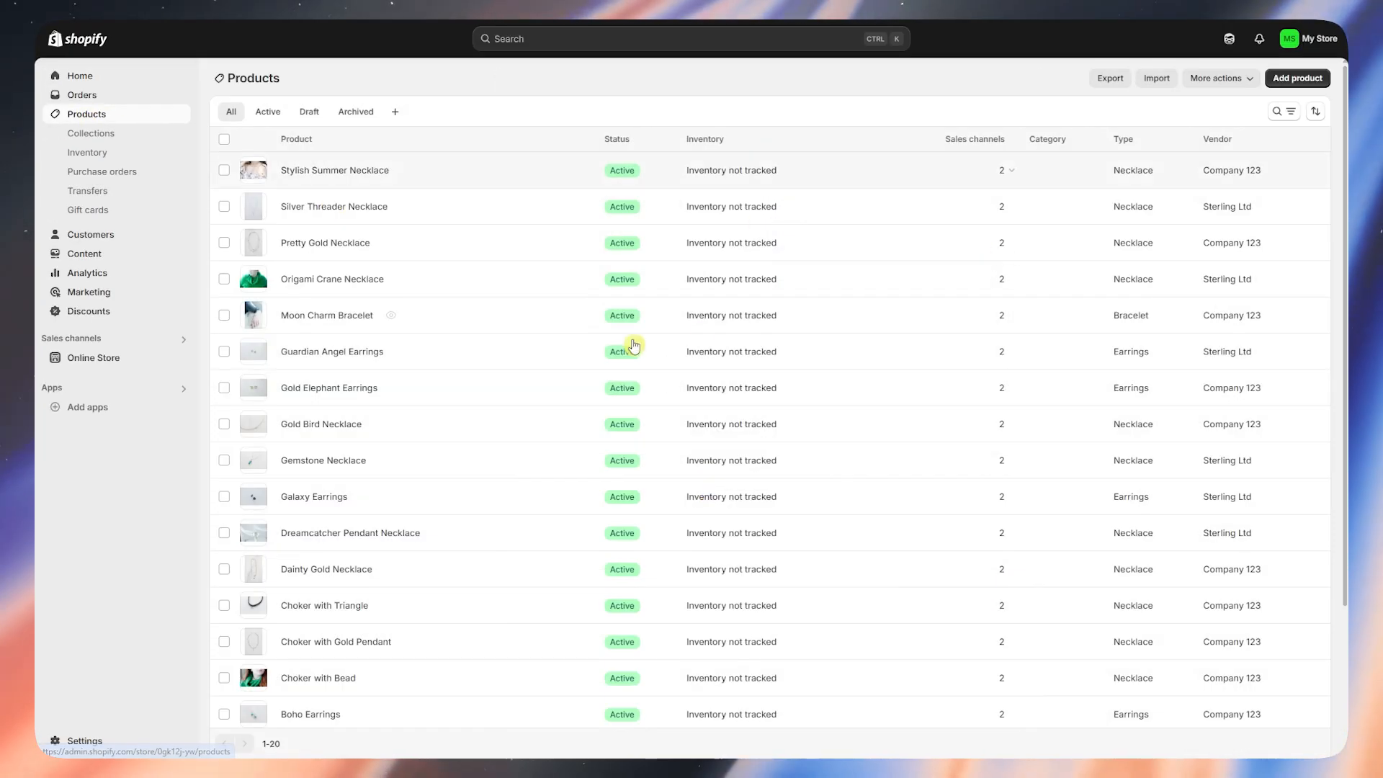
left_click(117, 361)
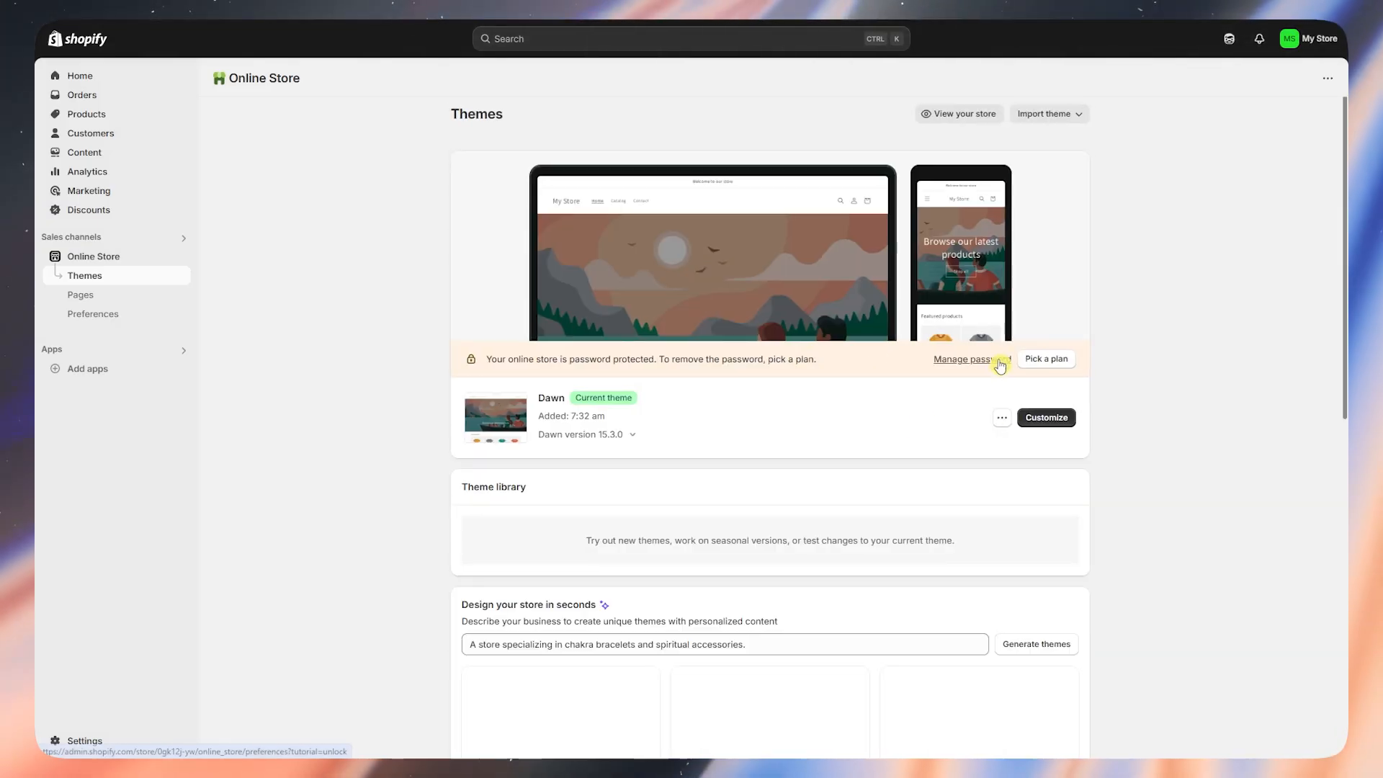
scroll(1064, 430, "down", 9)
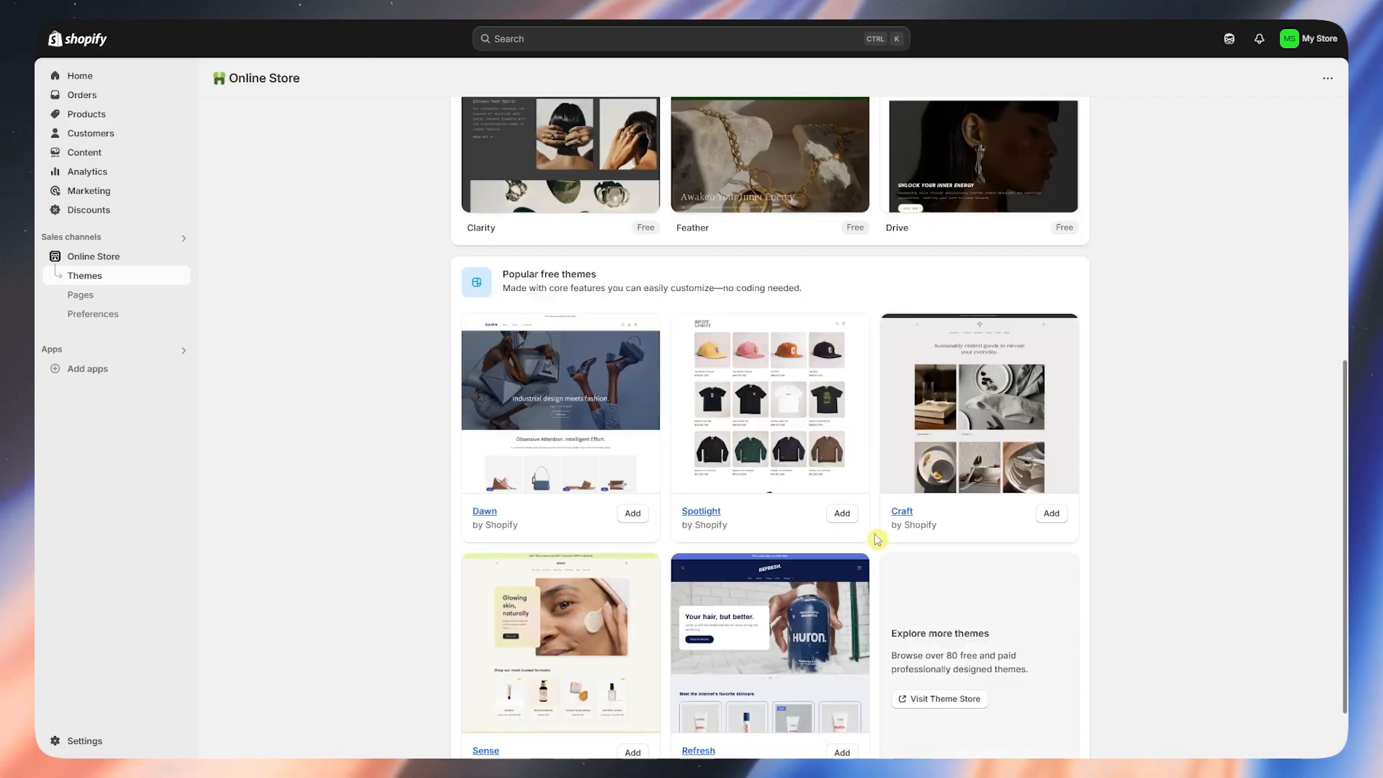
left_click(92, 370)
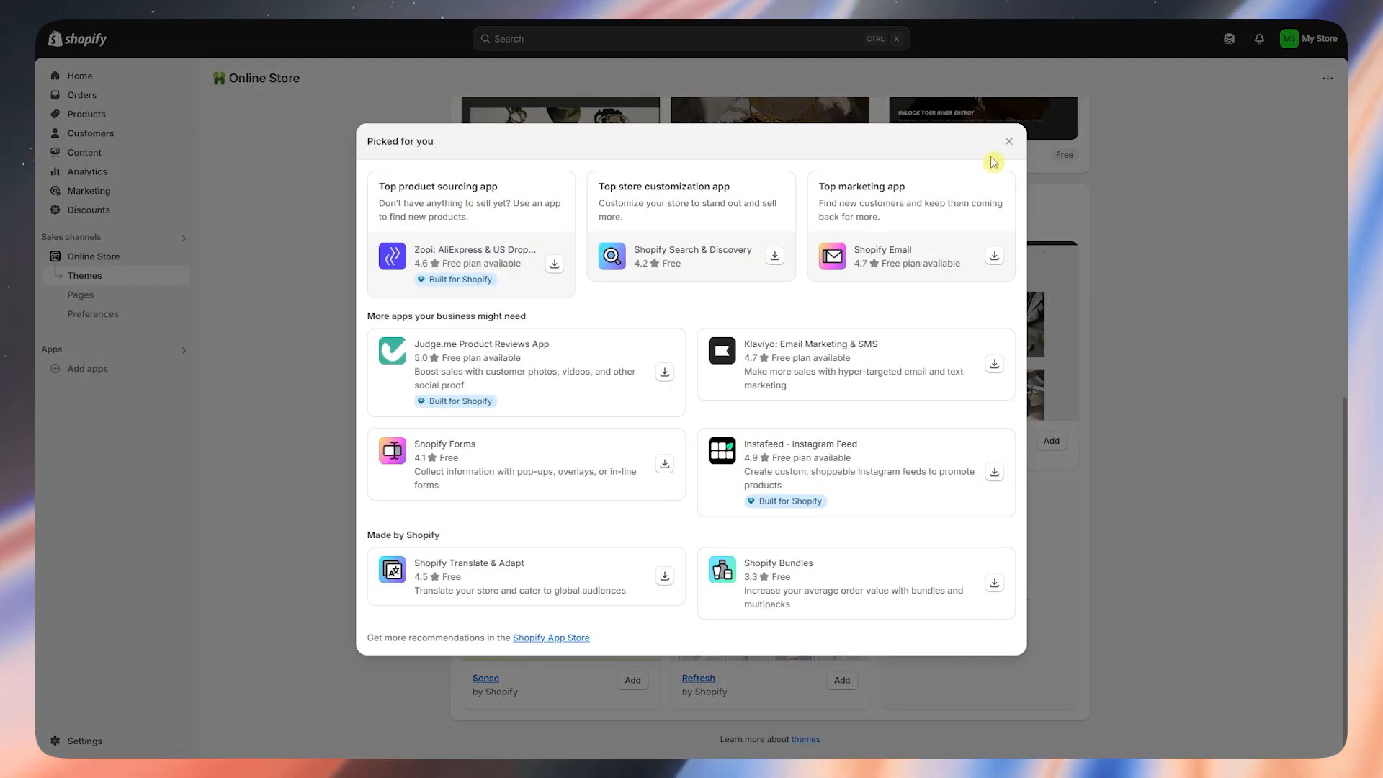
left_click(1008, 141)
scroll(1097, 259, "up", 9)
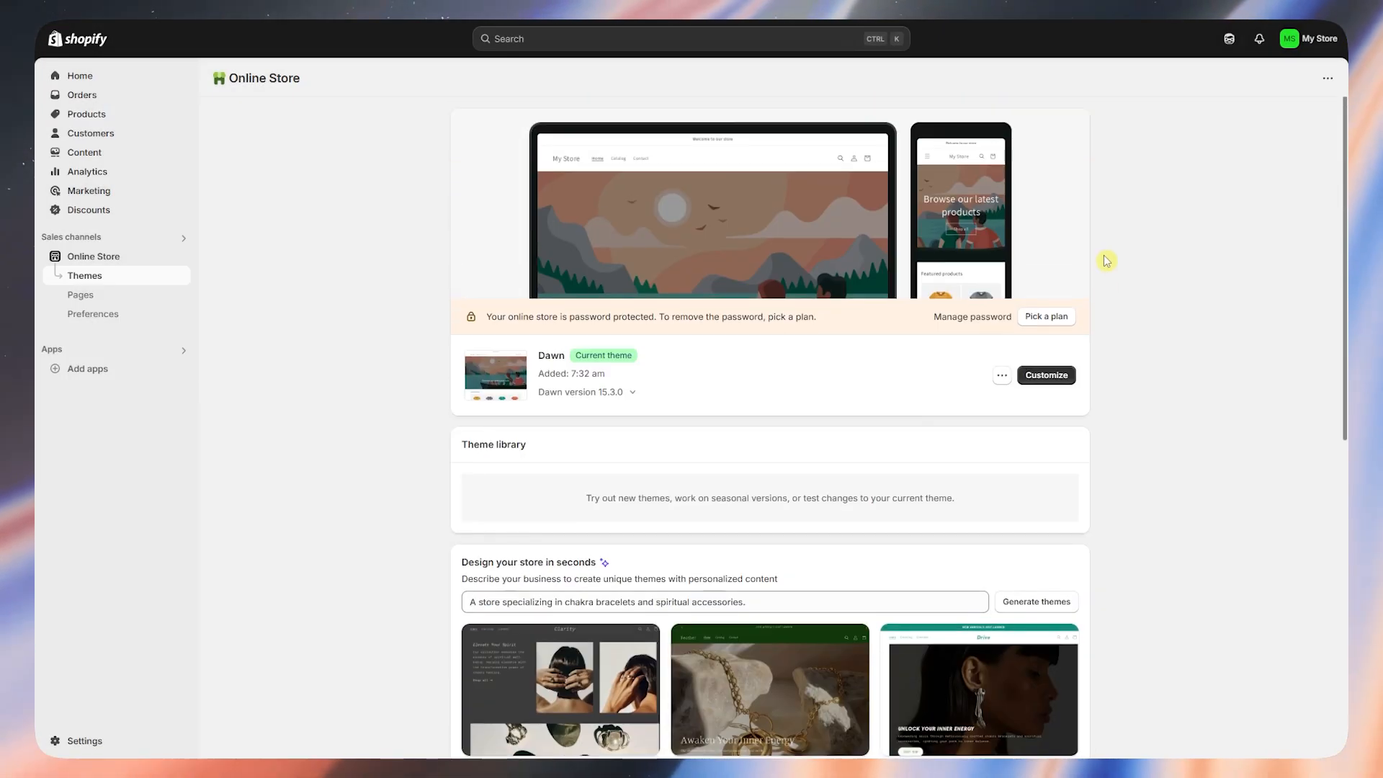
scroll(1095, 238, "up", 1)
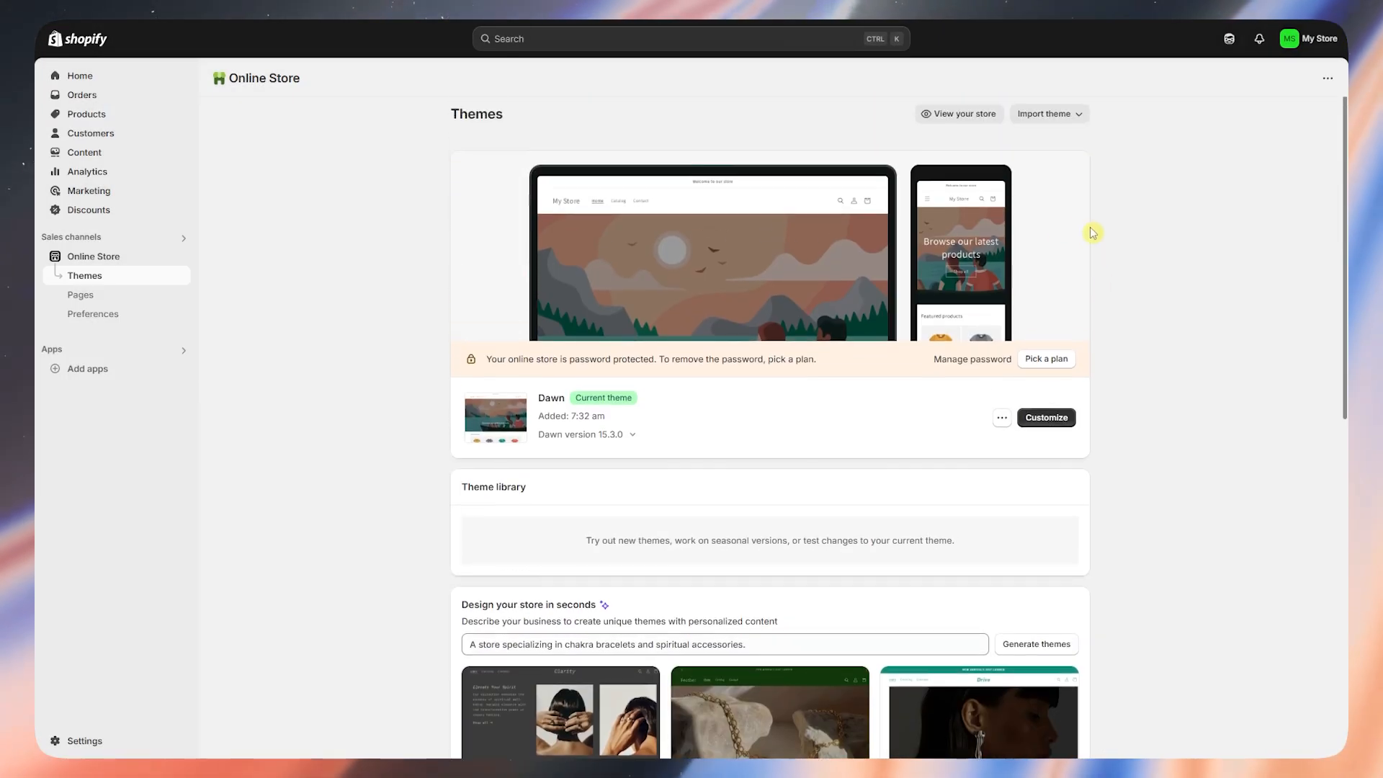
left_click(127, 81)
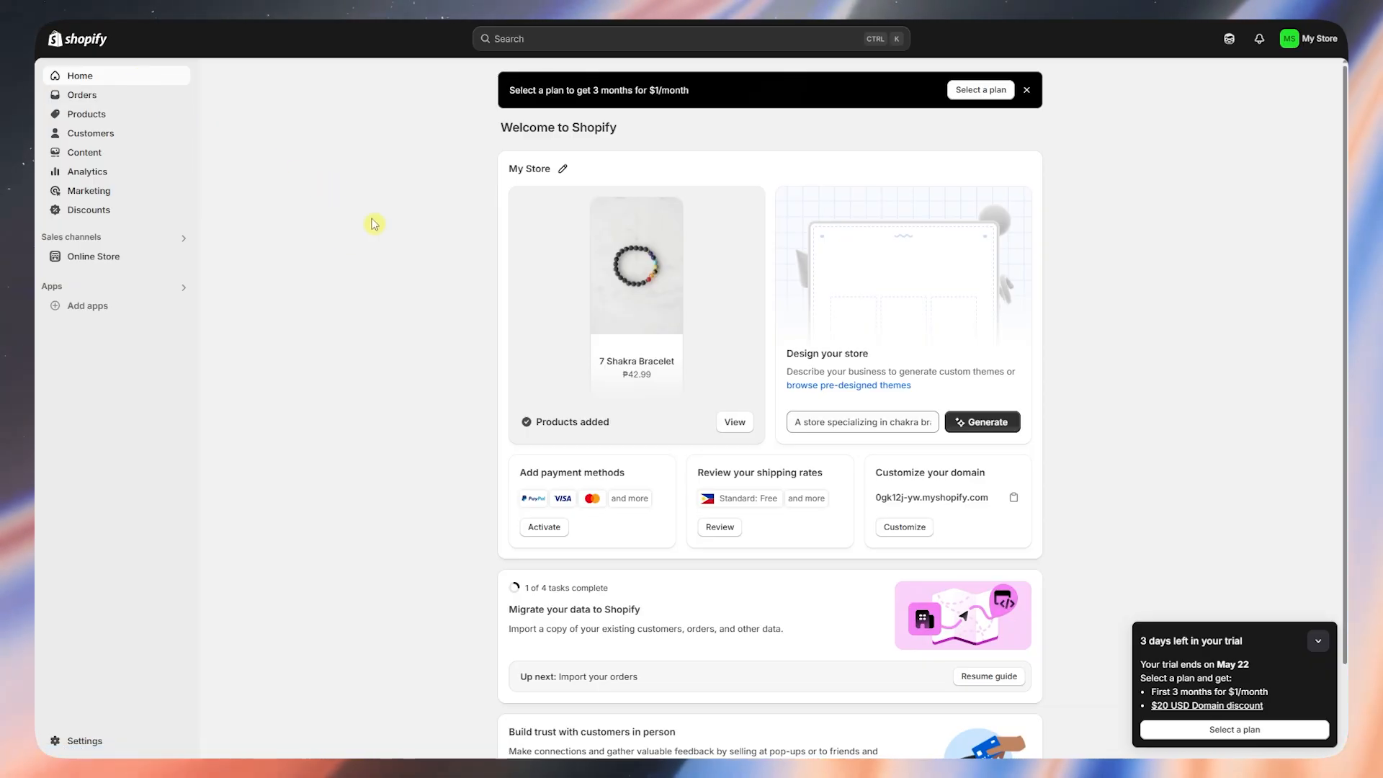
- Open the store's General settings
left_click(81, 741)
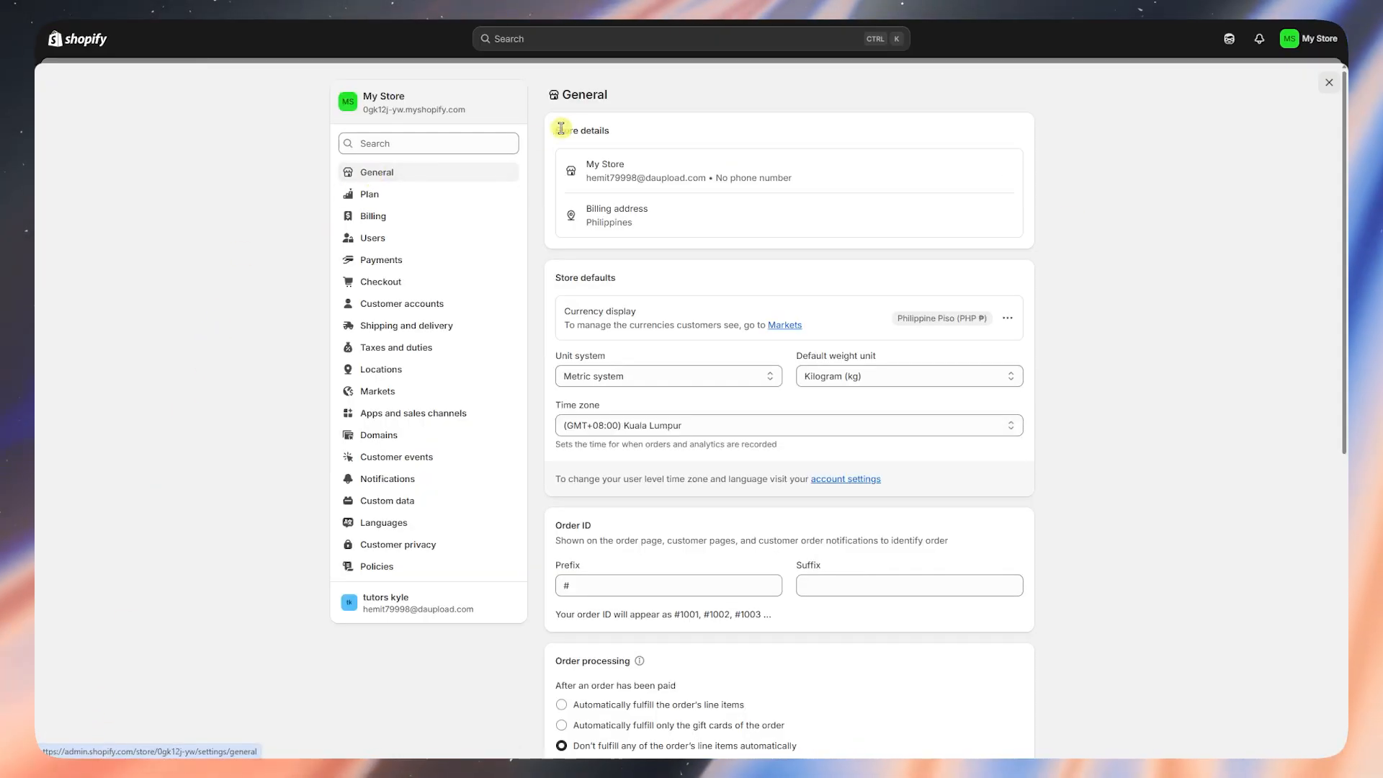
left_click_drag(556, 130, 614, 128)
left_click(709, 120)
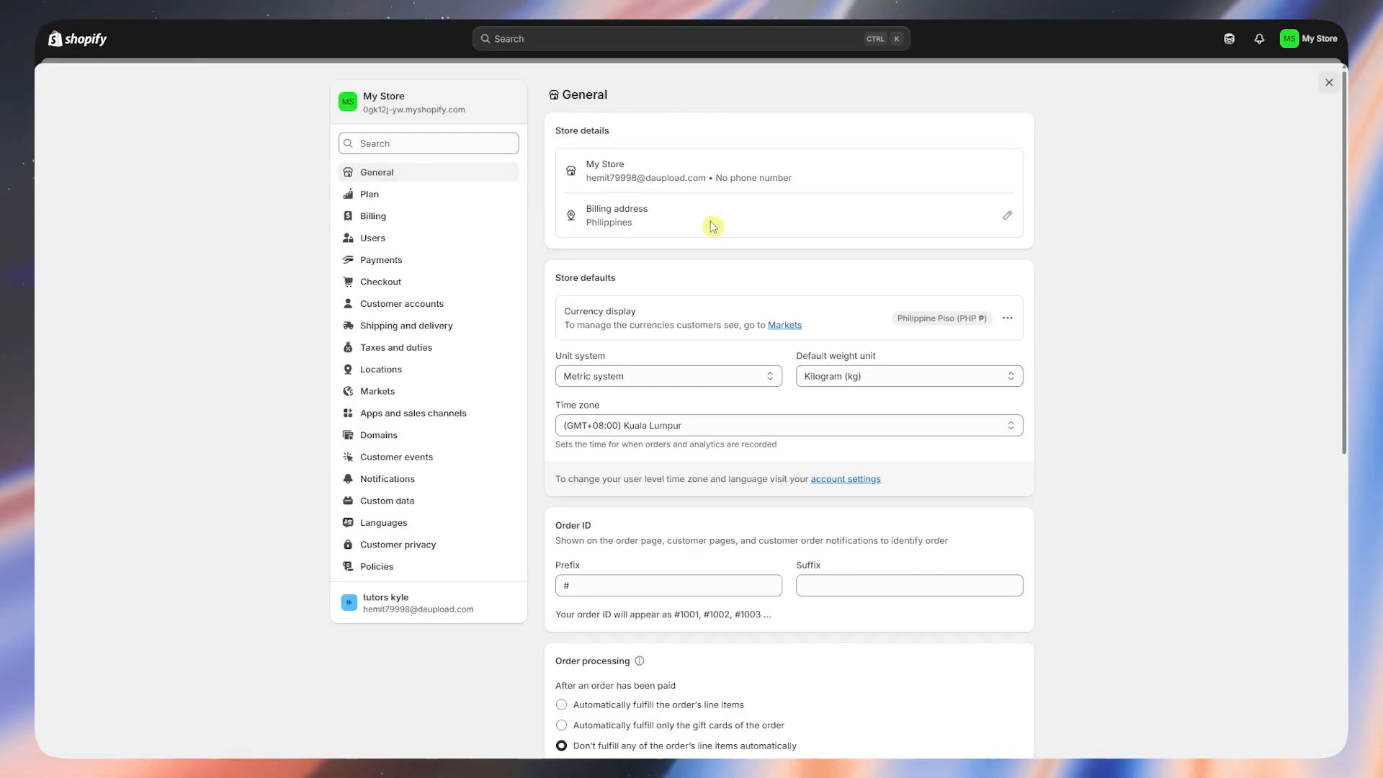
- Try changing the billing country to Australia, then close the dialog unsaved after address errors
left_click(1002, 219)
left_click(556, 319)
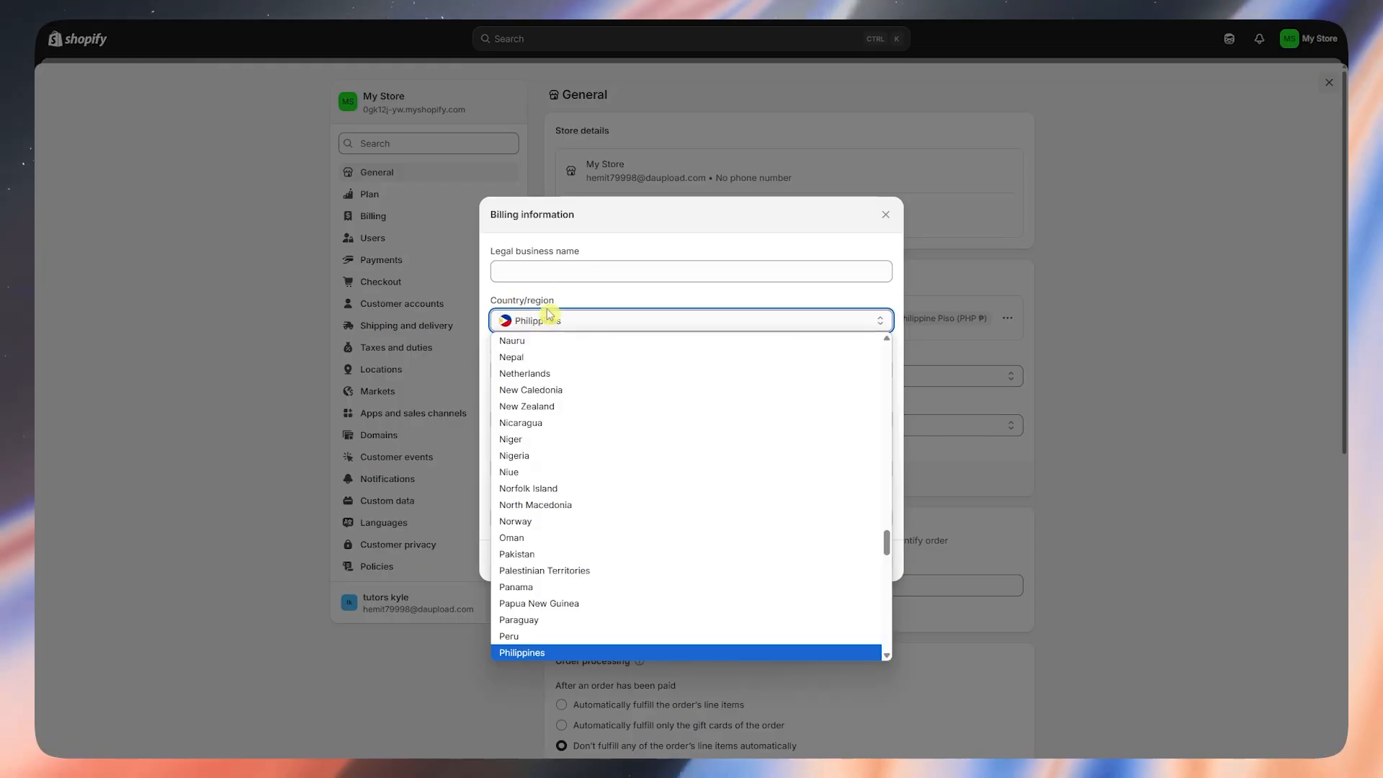
scroll(581, 343, "up", 20)
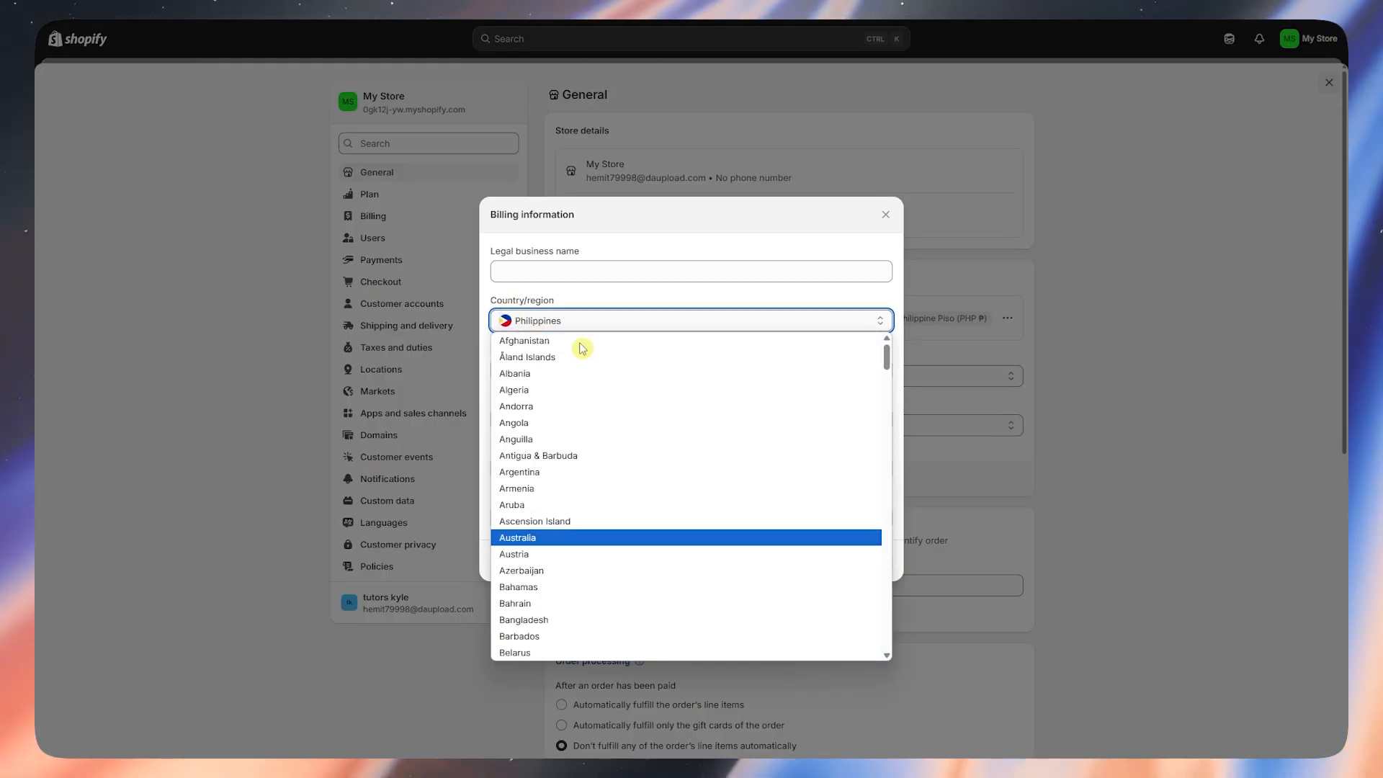
left_click(531, 538)
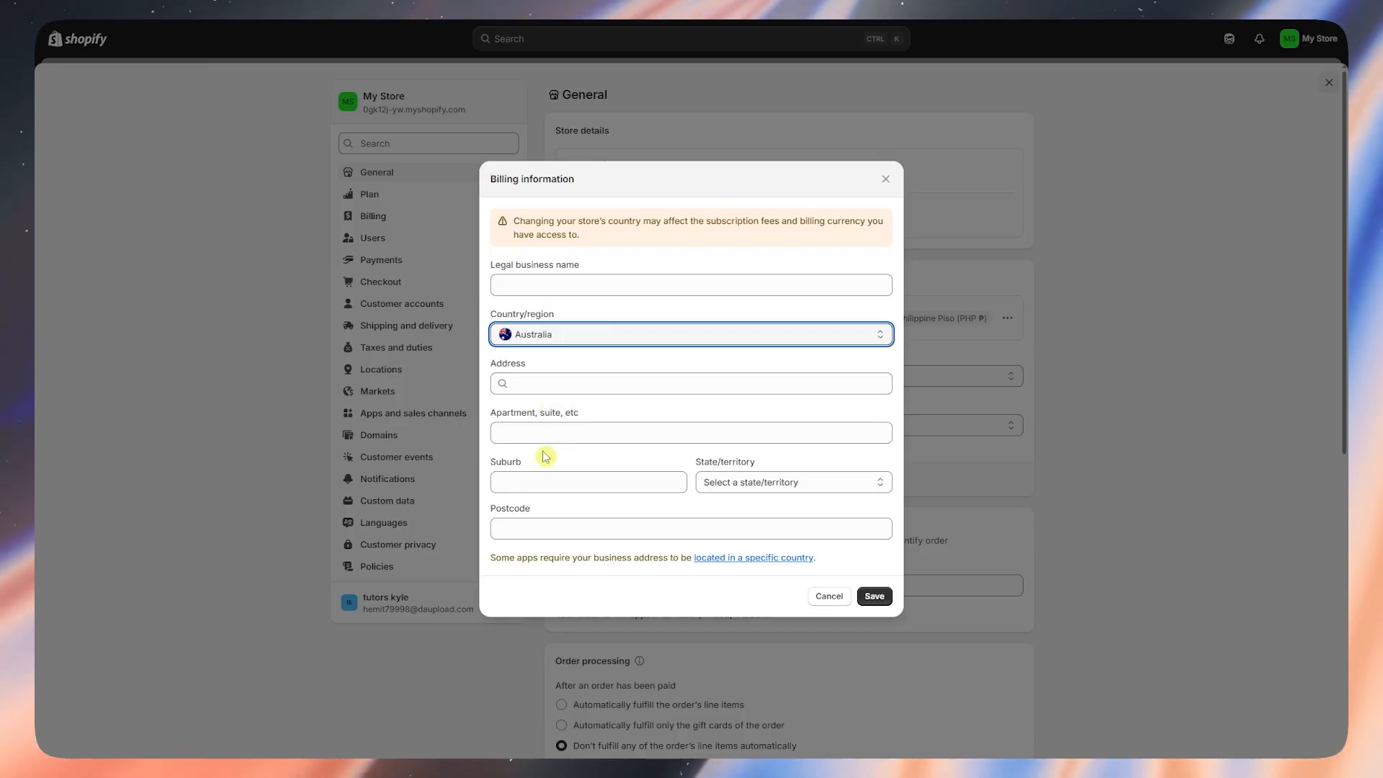
left_click(889, 601)
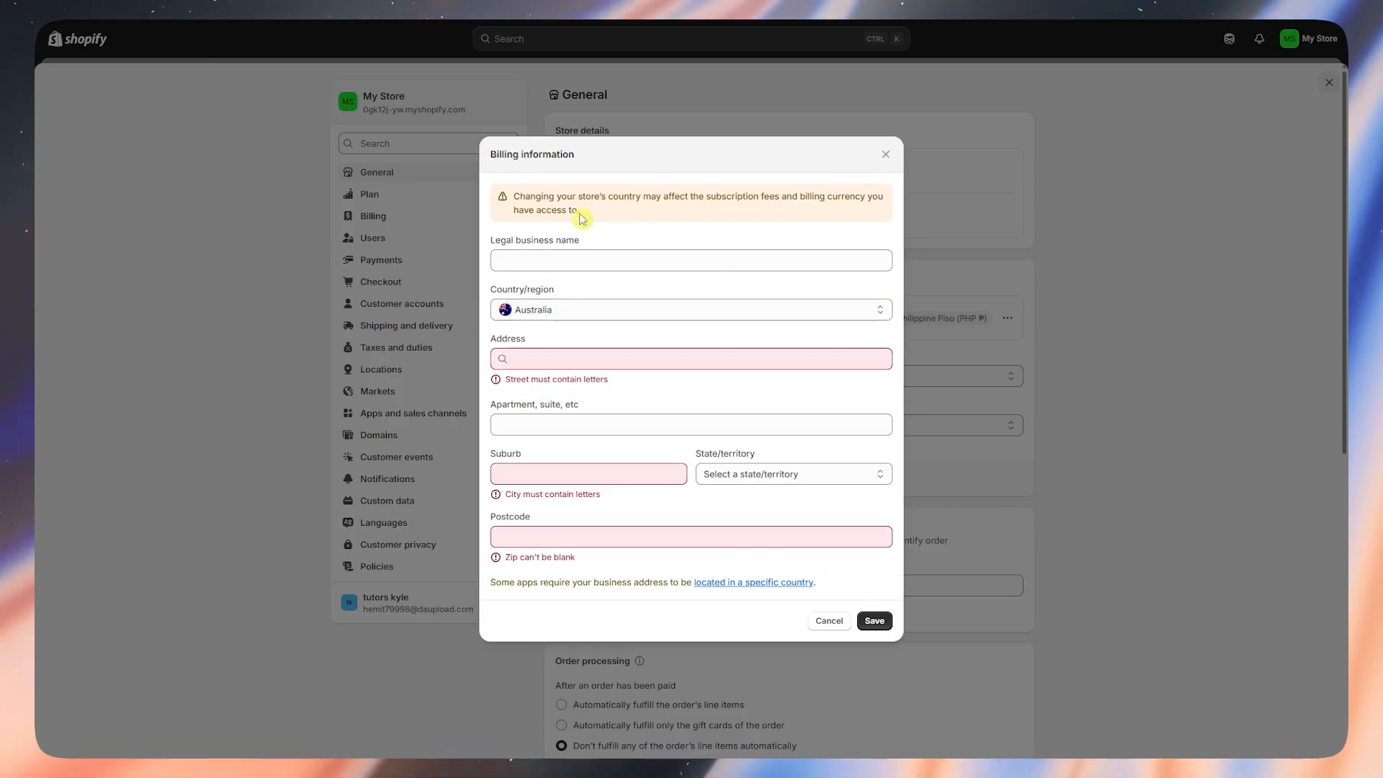
left_click_drag(624, 207, 646, 210)
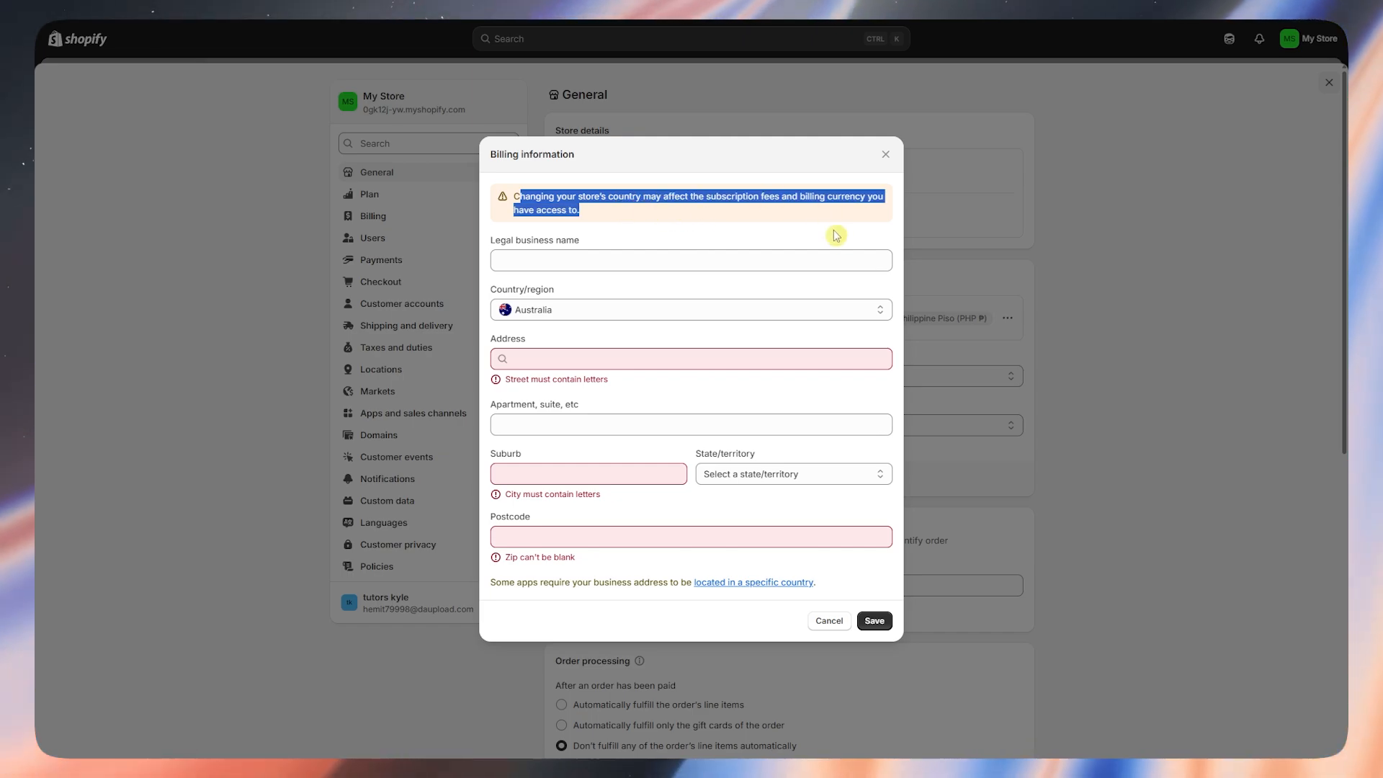
left_click(749, 361)
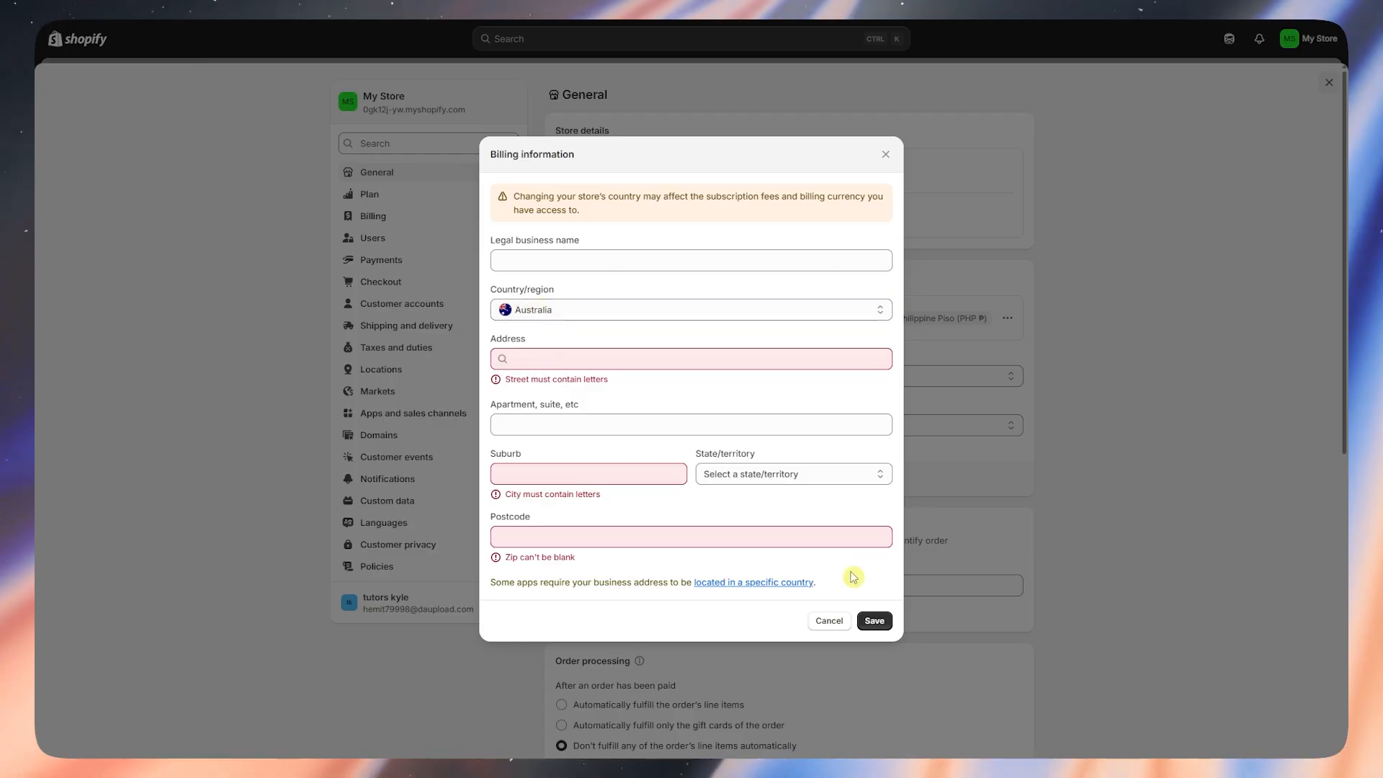
left_click(859, 621)
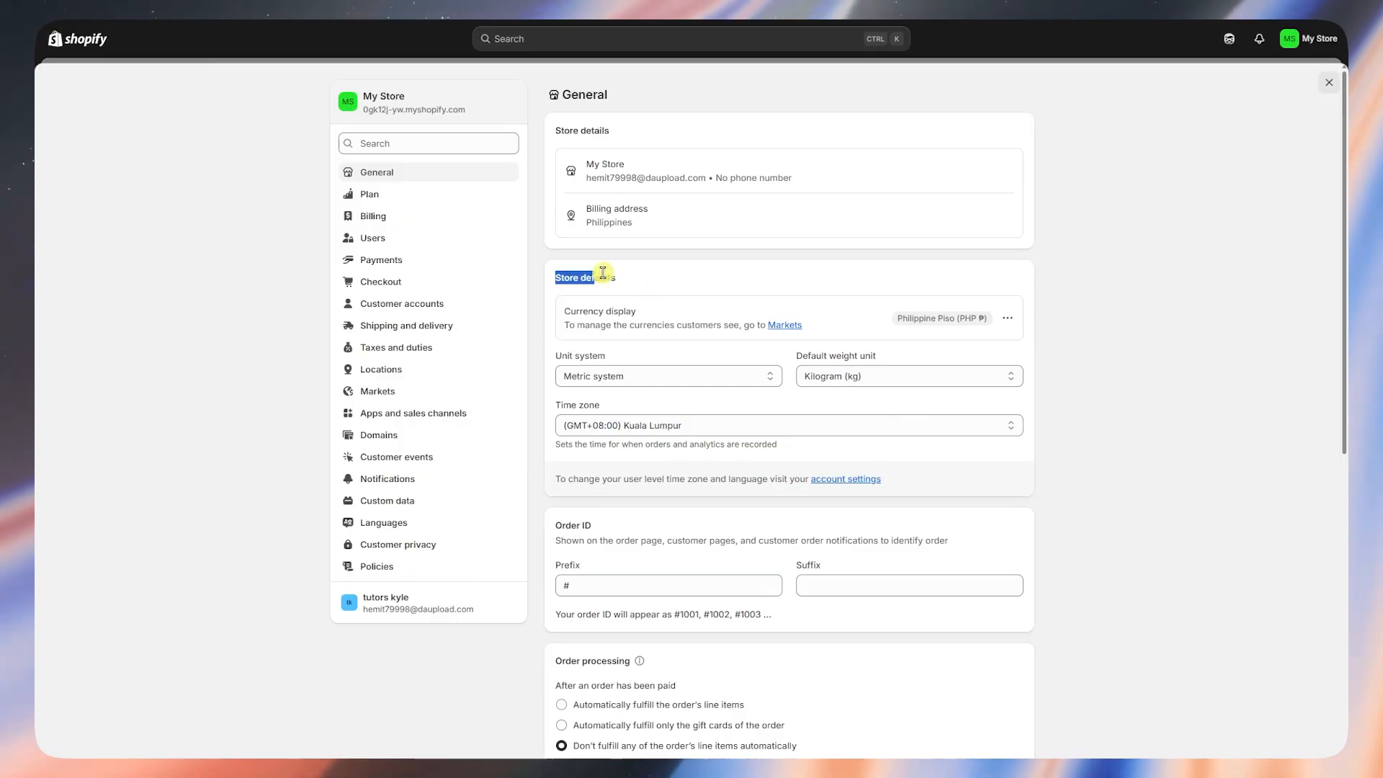
- Change the store currency to Australian Dollar (AUD $) and save the switch
left_click_drag(603, 273, 634, 279)
left_click_drag(564, 311, 679, 316)
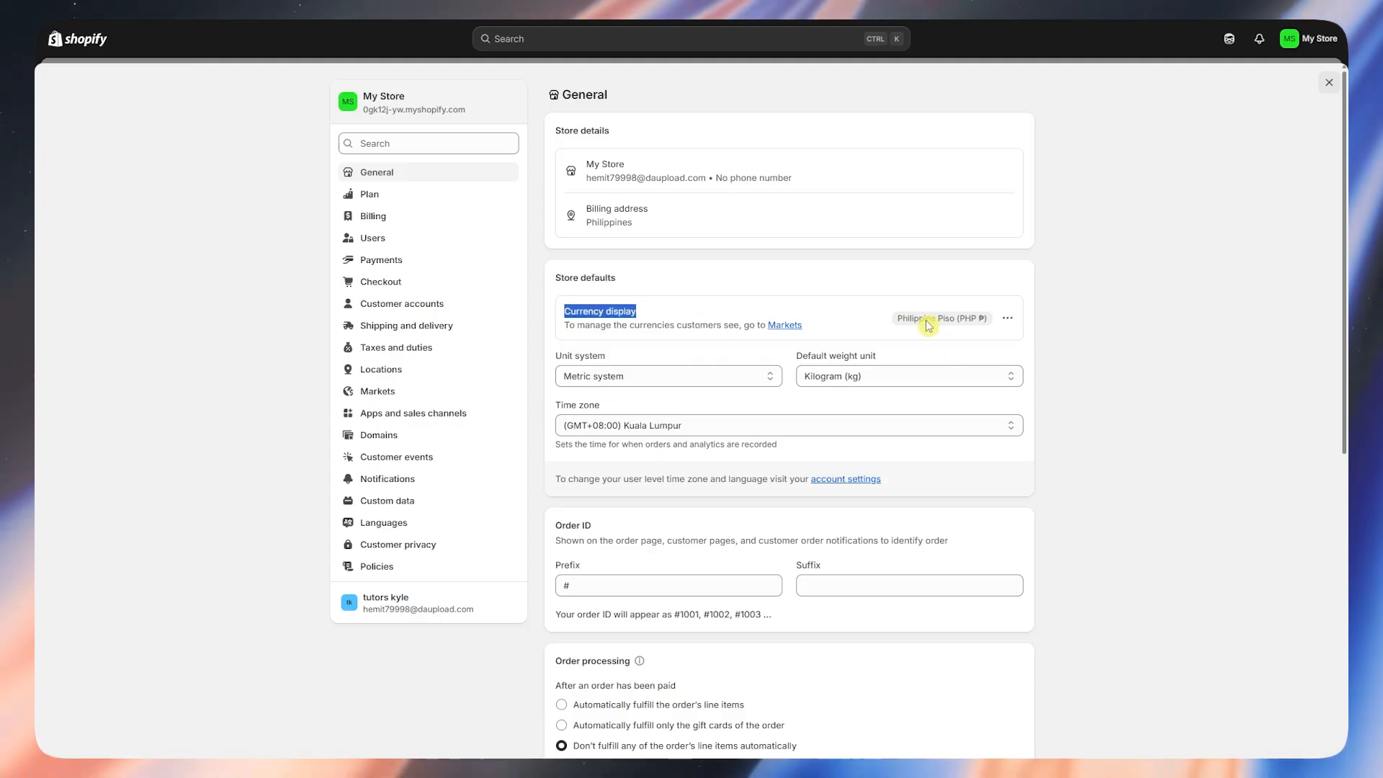
left_click(1008, 320)
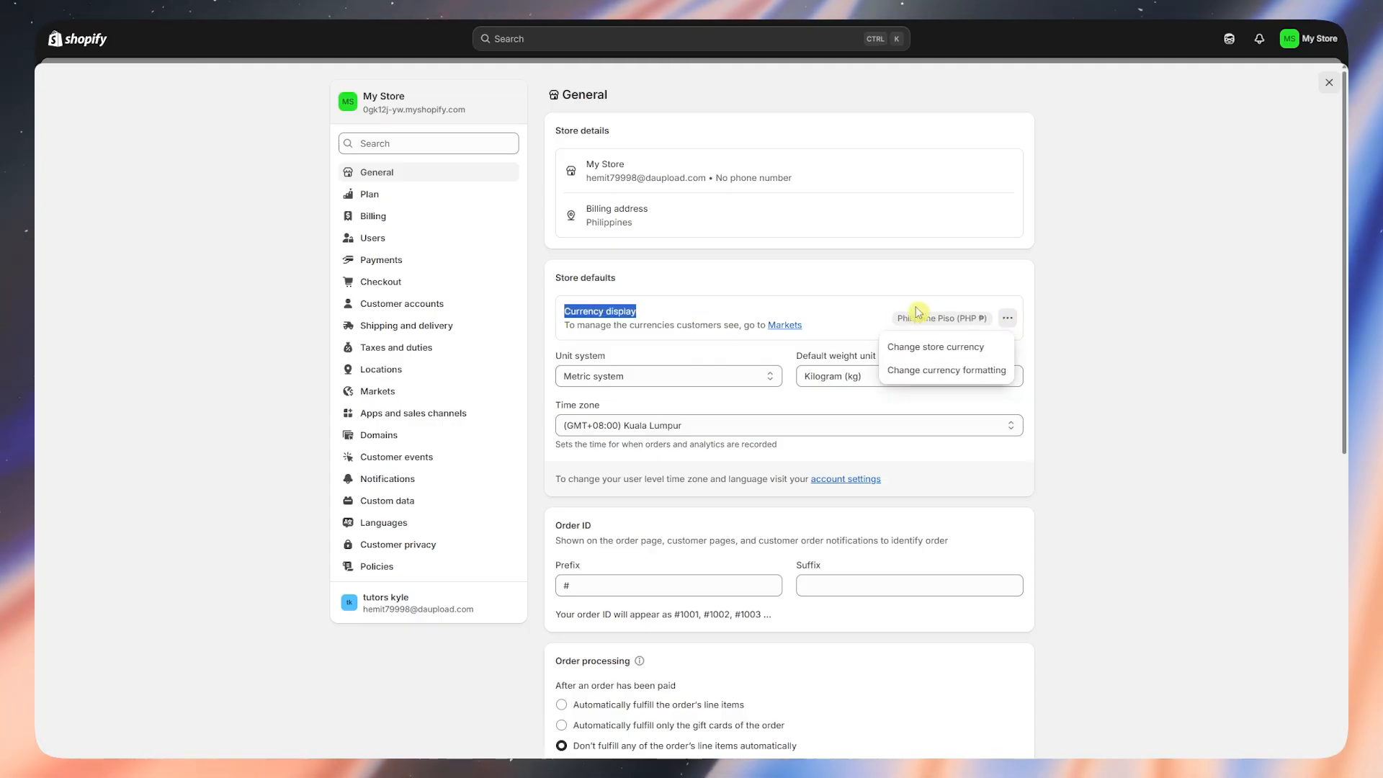
left_click(922, 349)
left_click(650, 343)
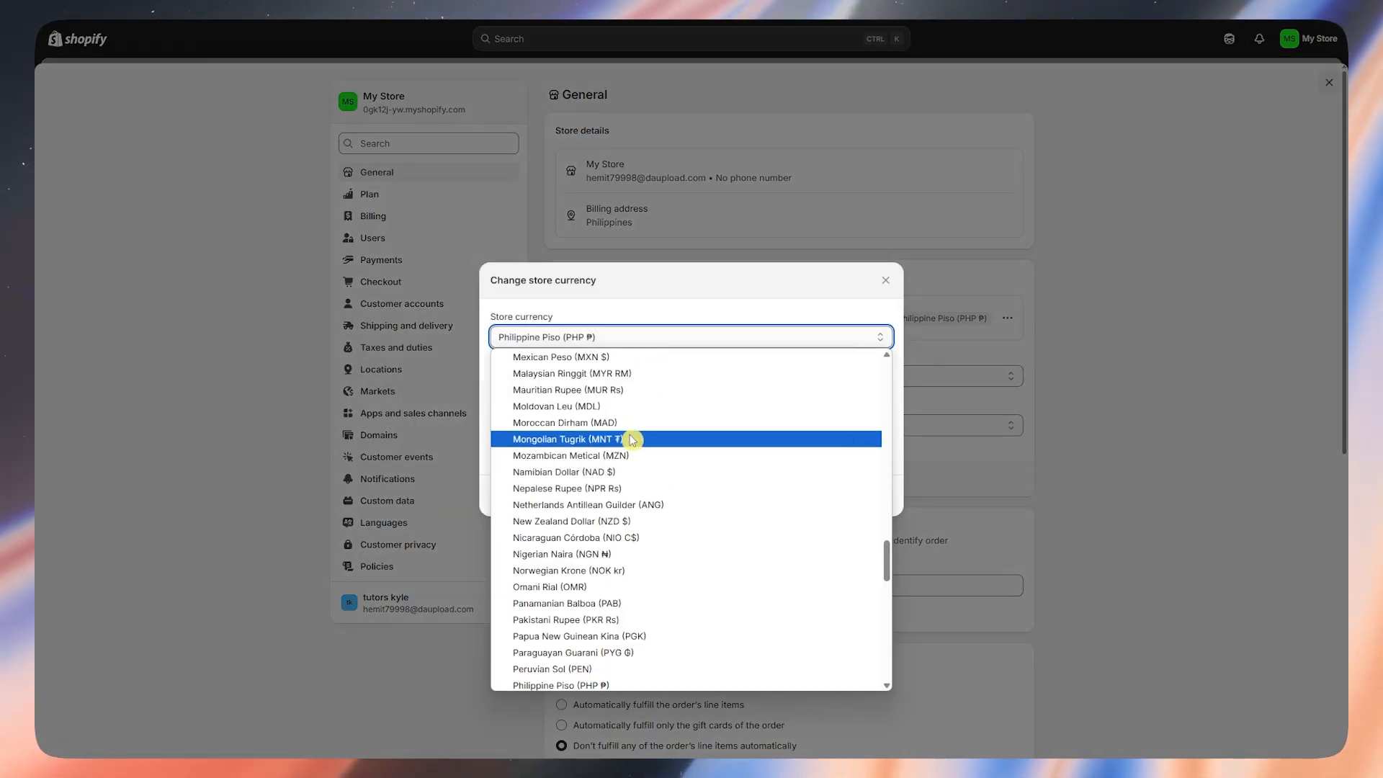
key("a")
scroll(620, 425, "up", 2)
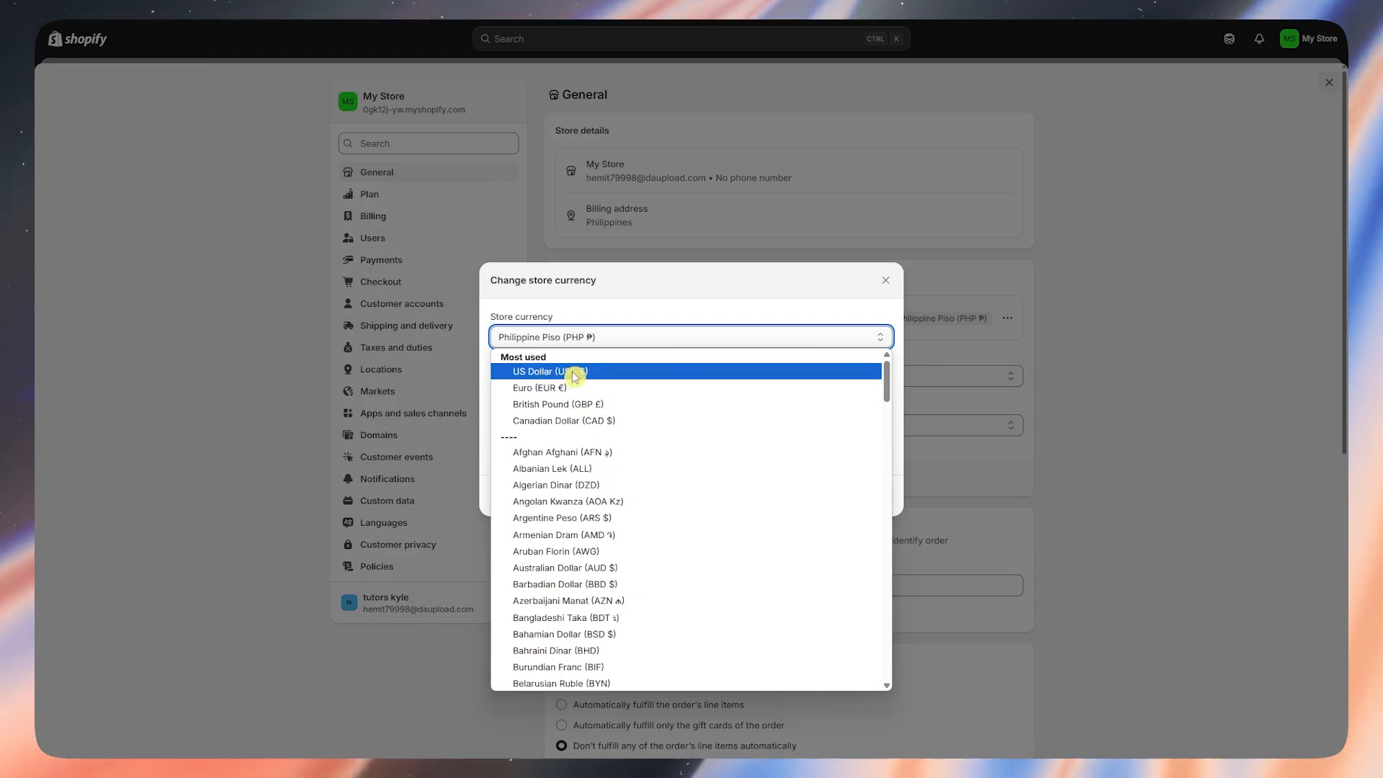
scroll(595, 494, "down", 4)
scroll(601, 402, "up", 2)
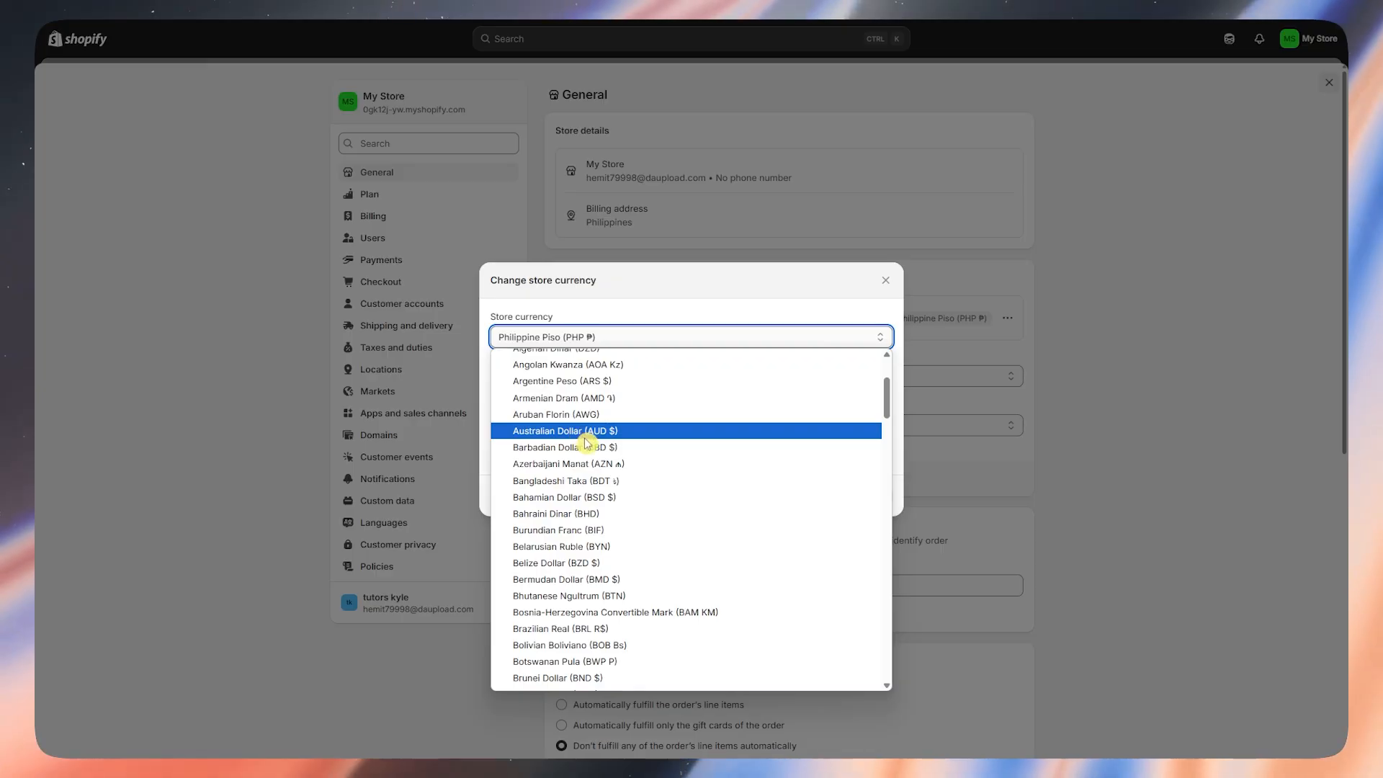
left_click(562, 430)
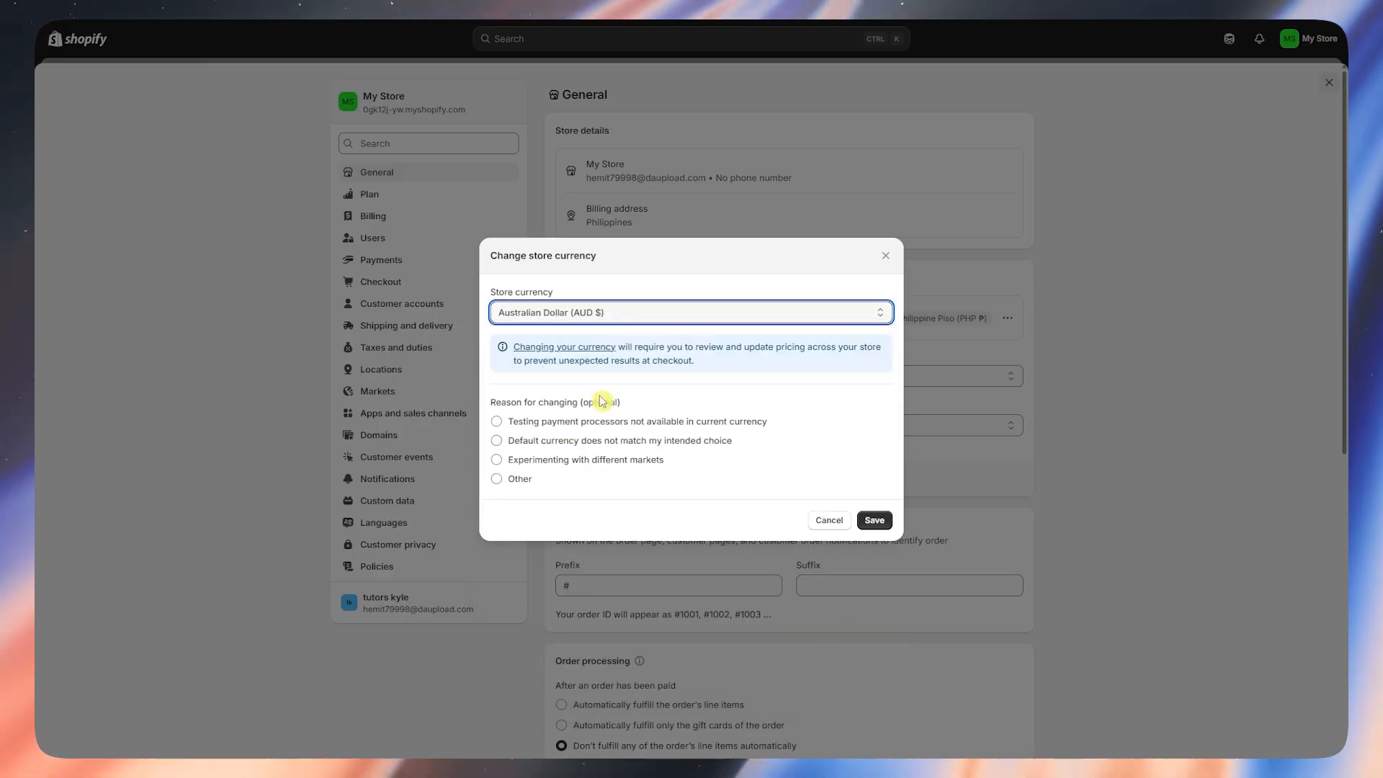
left_click_drag(495, 403, 588, 400)
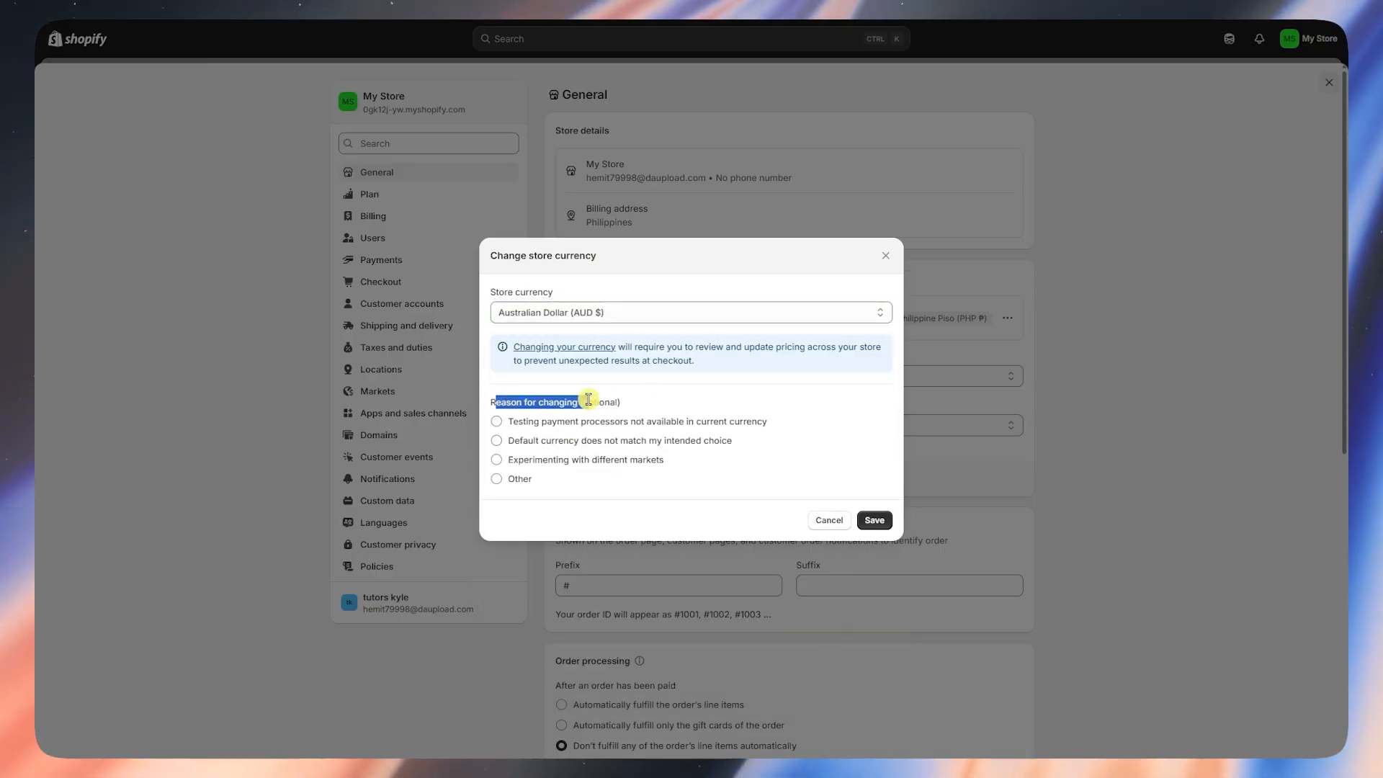
left_click(878, 524)
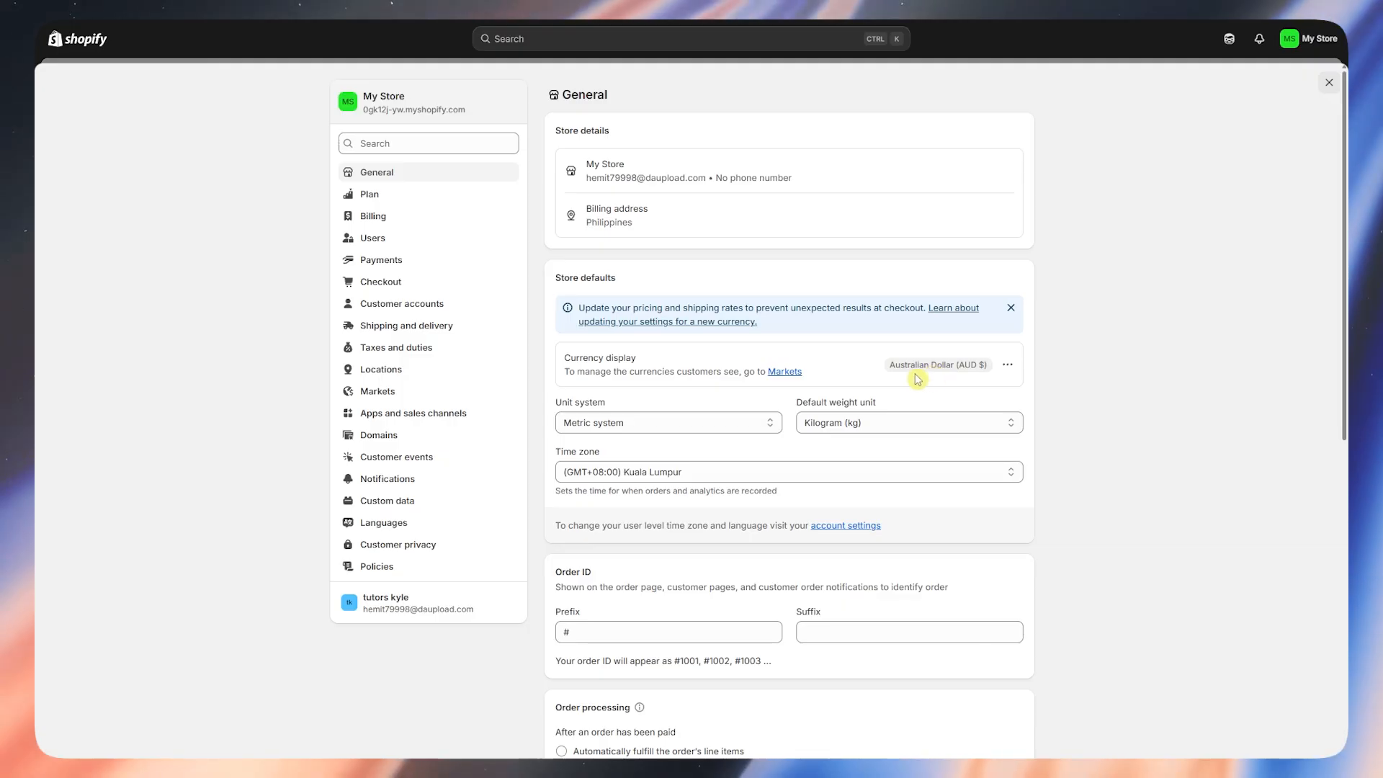
- Review metric units and kilograms, keeping the (GMT+08:00) Kuala Lumpur time zone
left_click_drag(585, 409, 886, 402)
left_click(1152, 448)
left_click(663, 471)
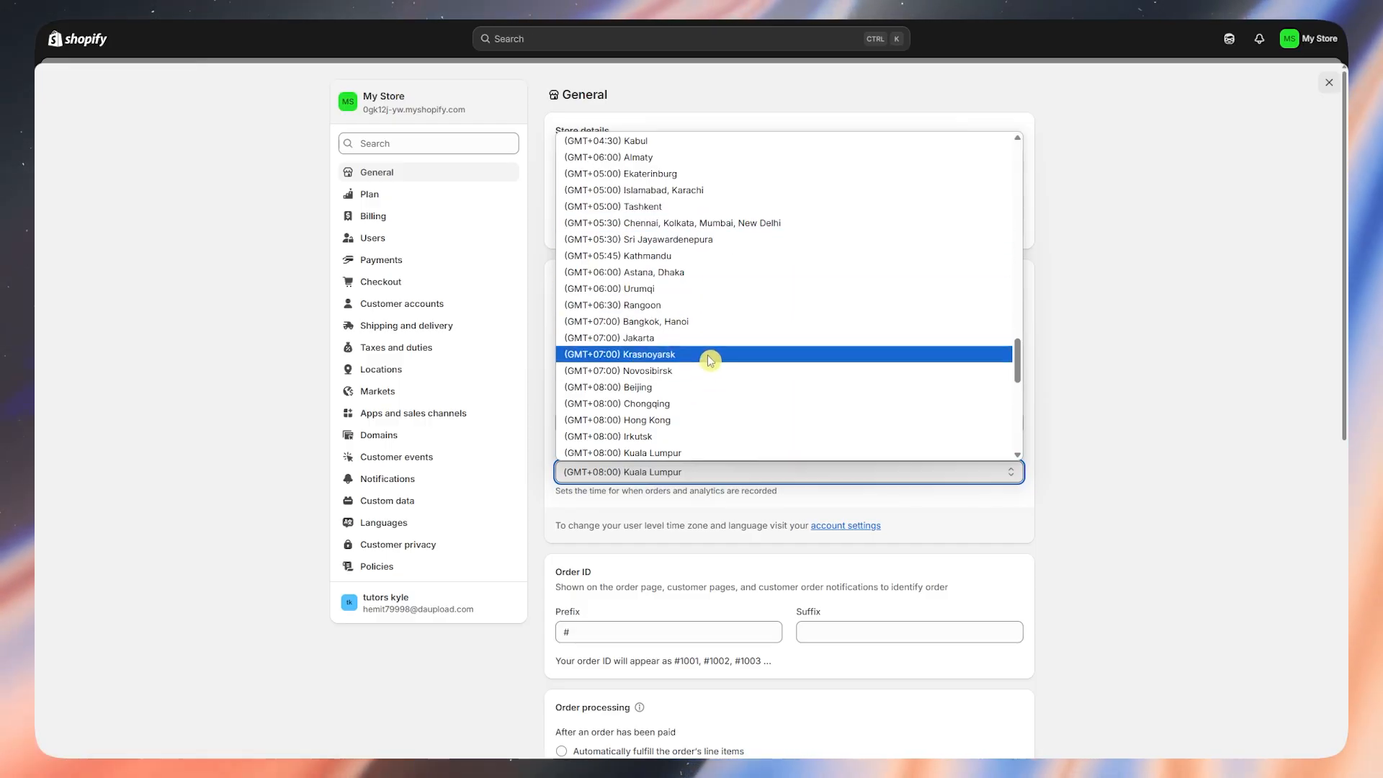
scroll(706, 358, "up", 2)
scroll(692, 209, "down", 4)
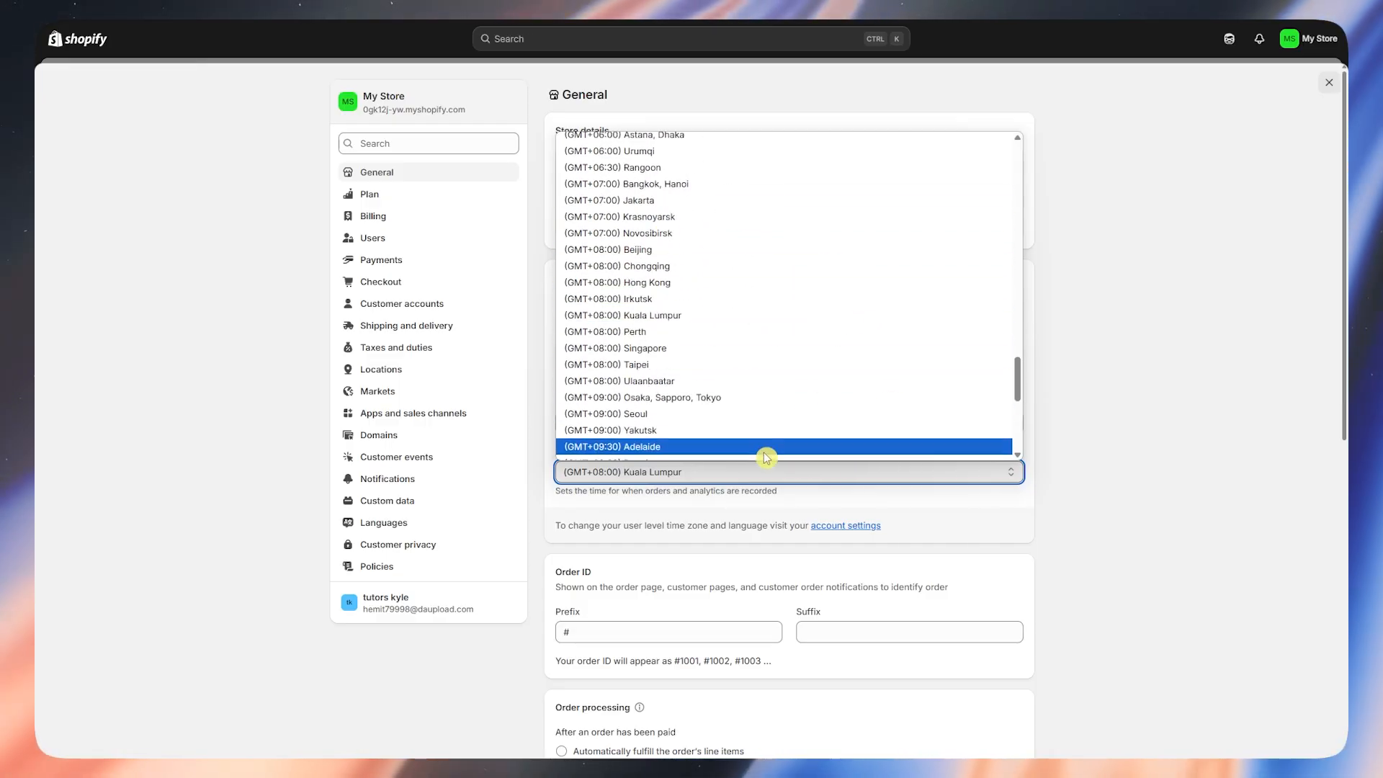
left_click(1134, 438)
scroll(917, 487, "down", 4)
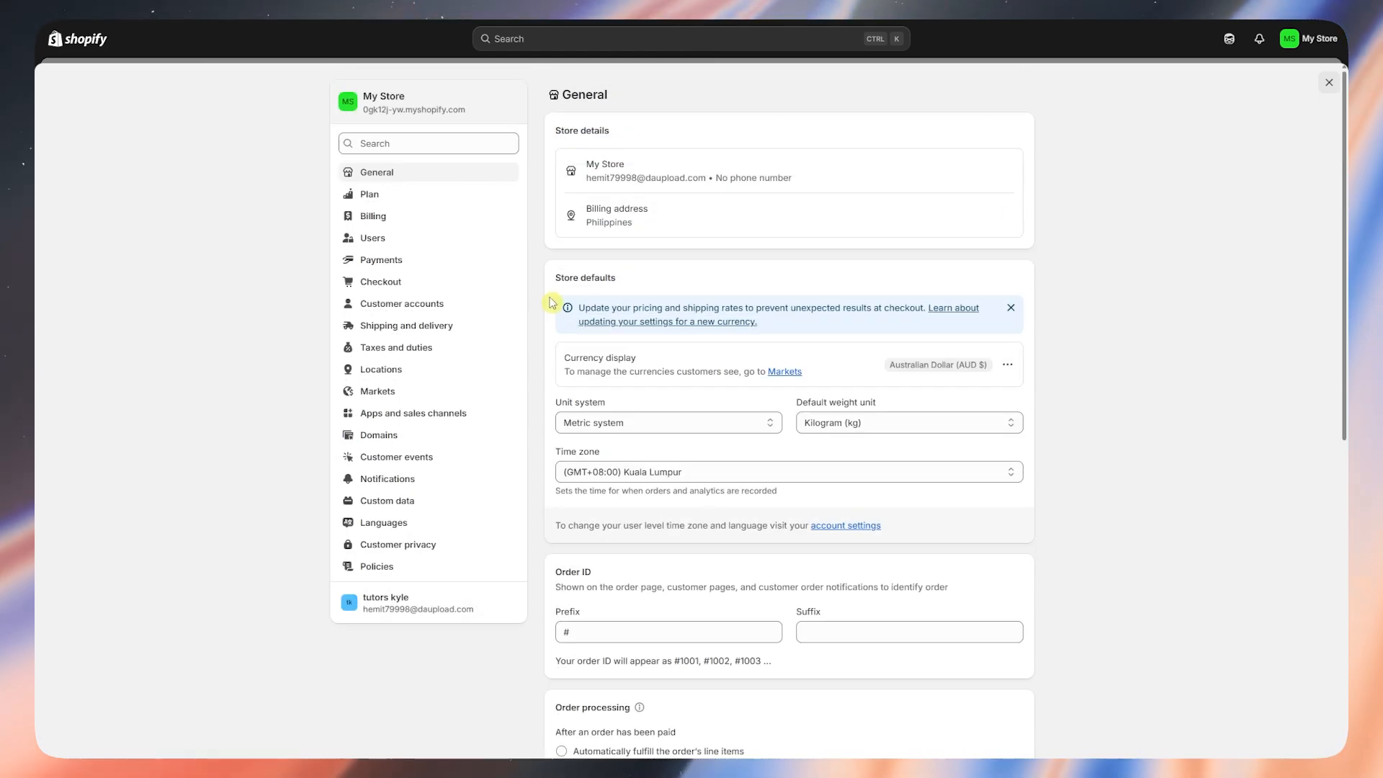
- Open Payments settings and browse the third-party payment providers and supported methods
left_click(368, 265)
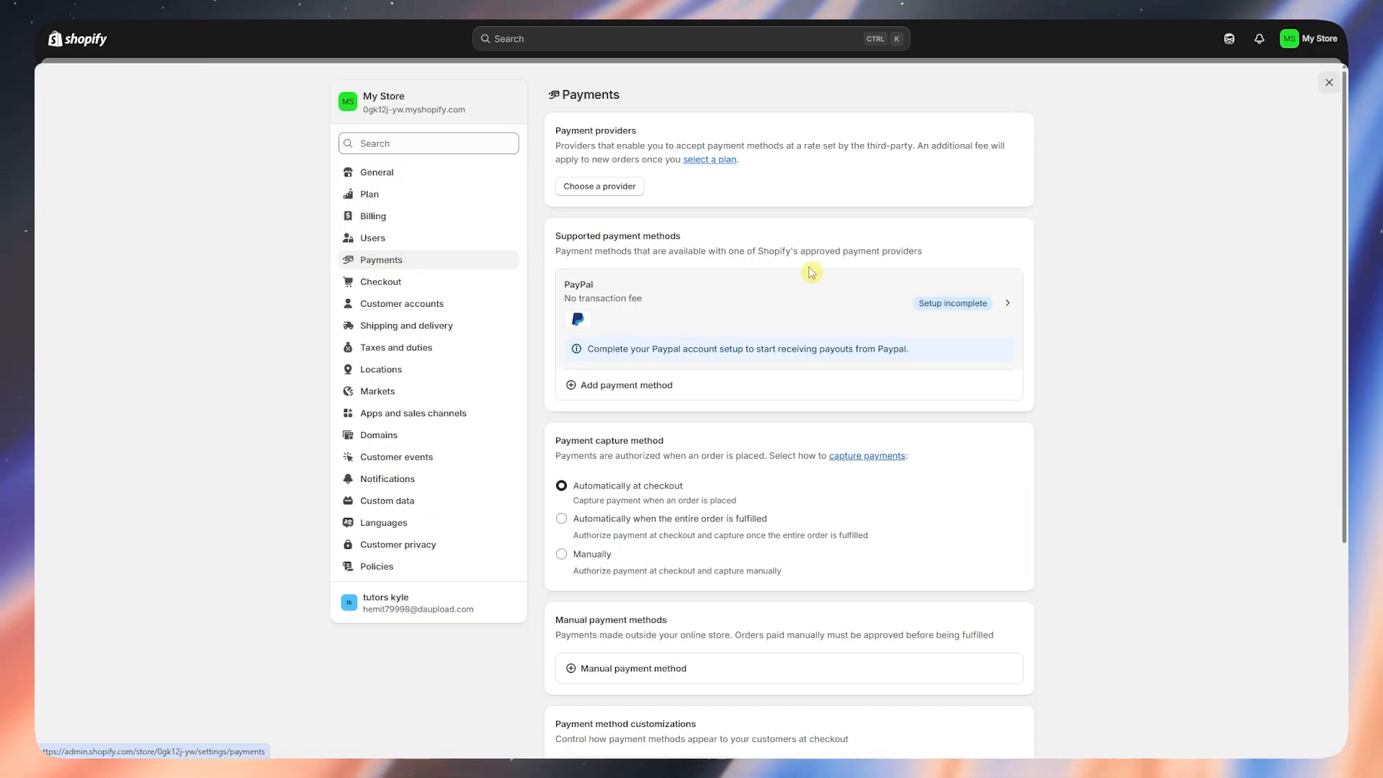
left_click_drag(555, 131, 653, 130)
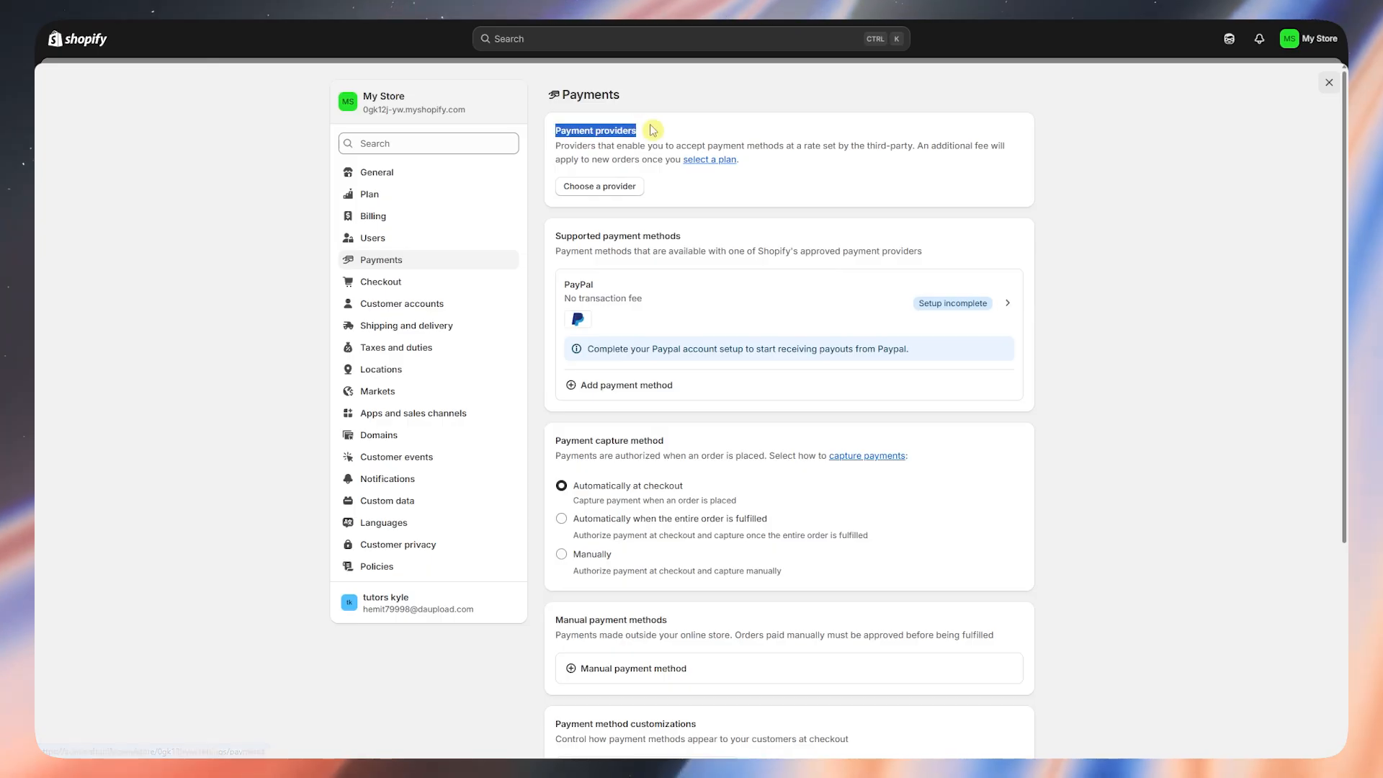
left_click(679, 129)
left_click(607, 186)
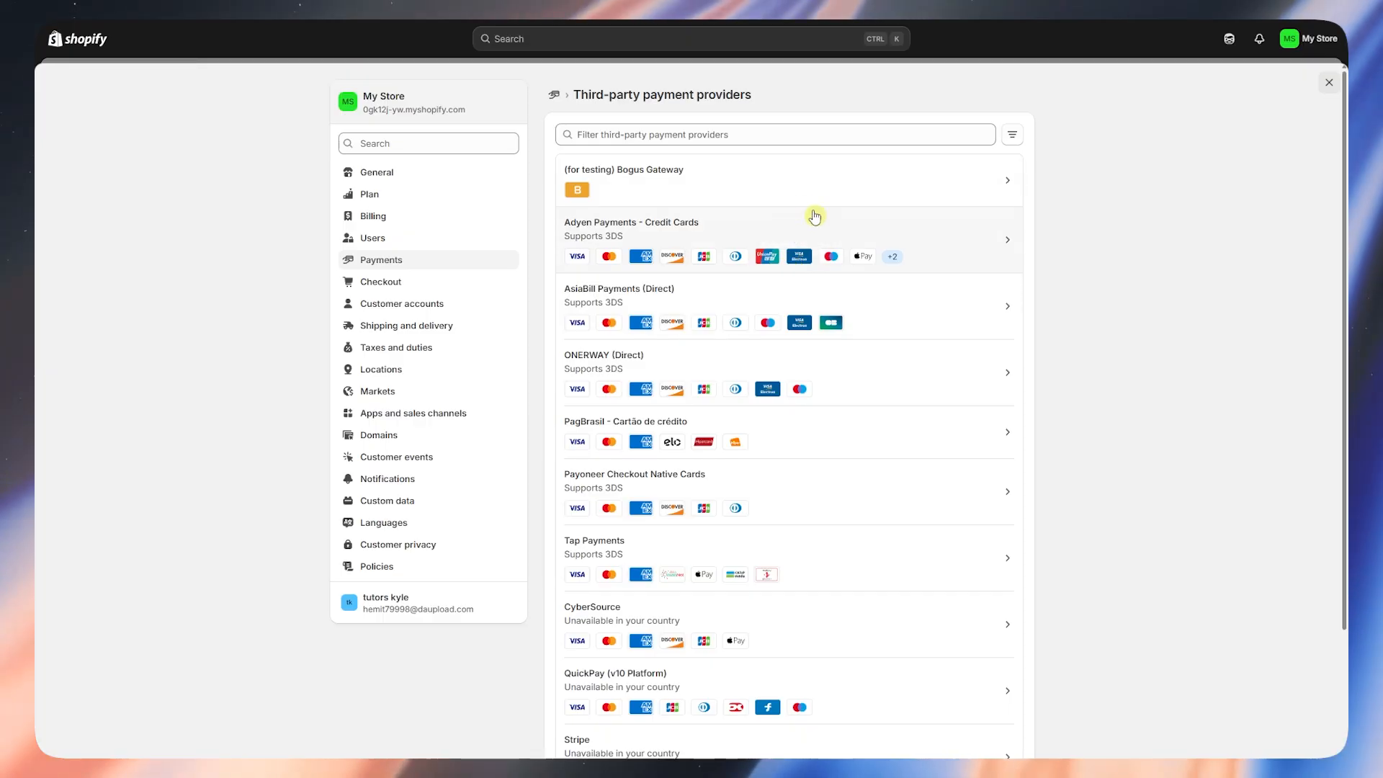
scroll(705, 371, "down", 2)
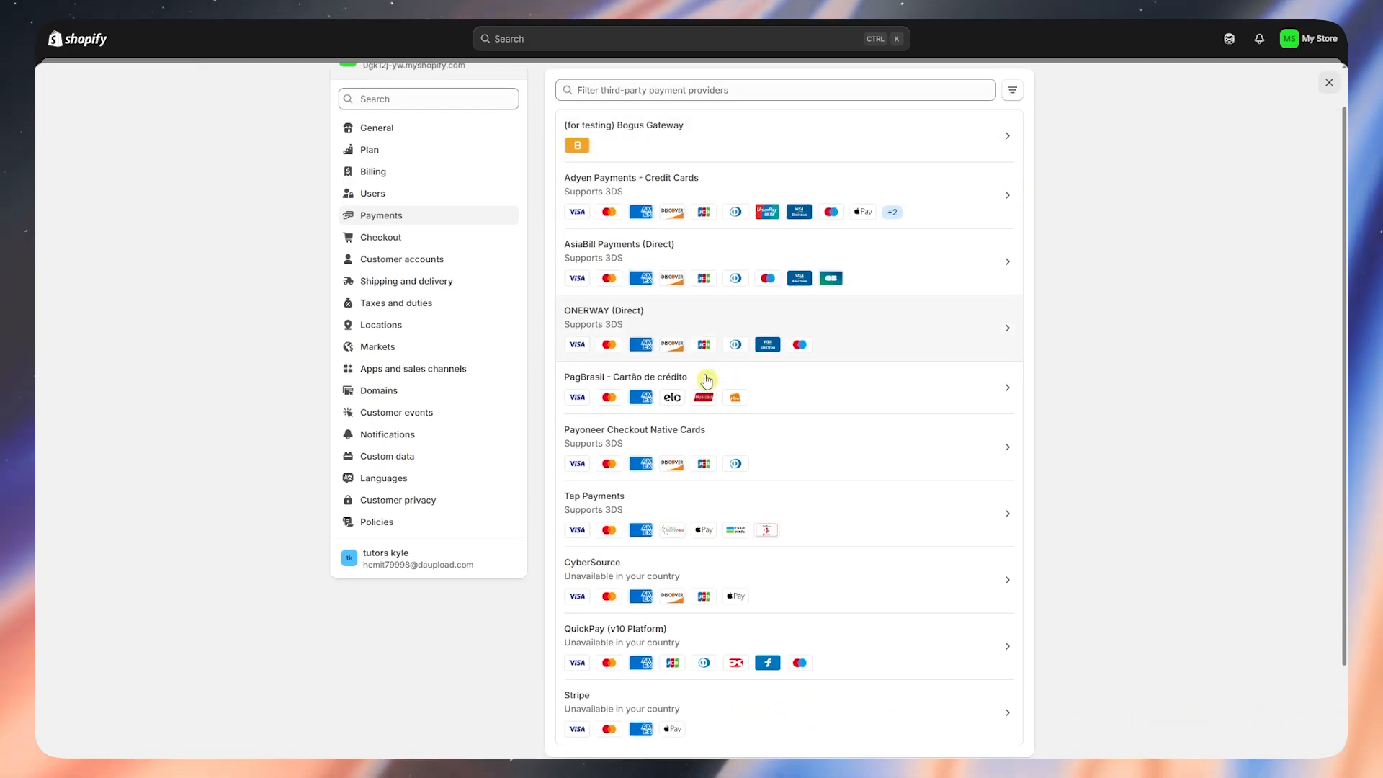
scroll(719, 401, "up", 2)
left_click_drag(581, 94, 732, 94)
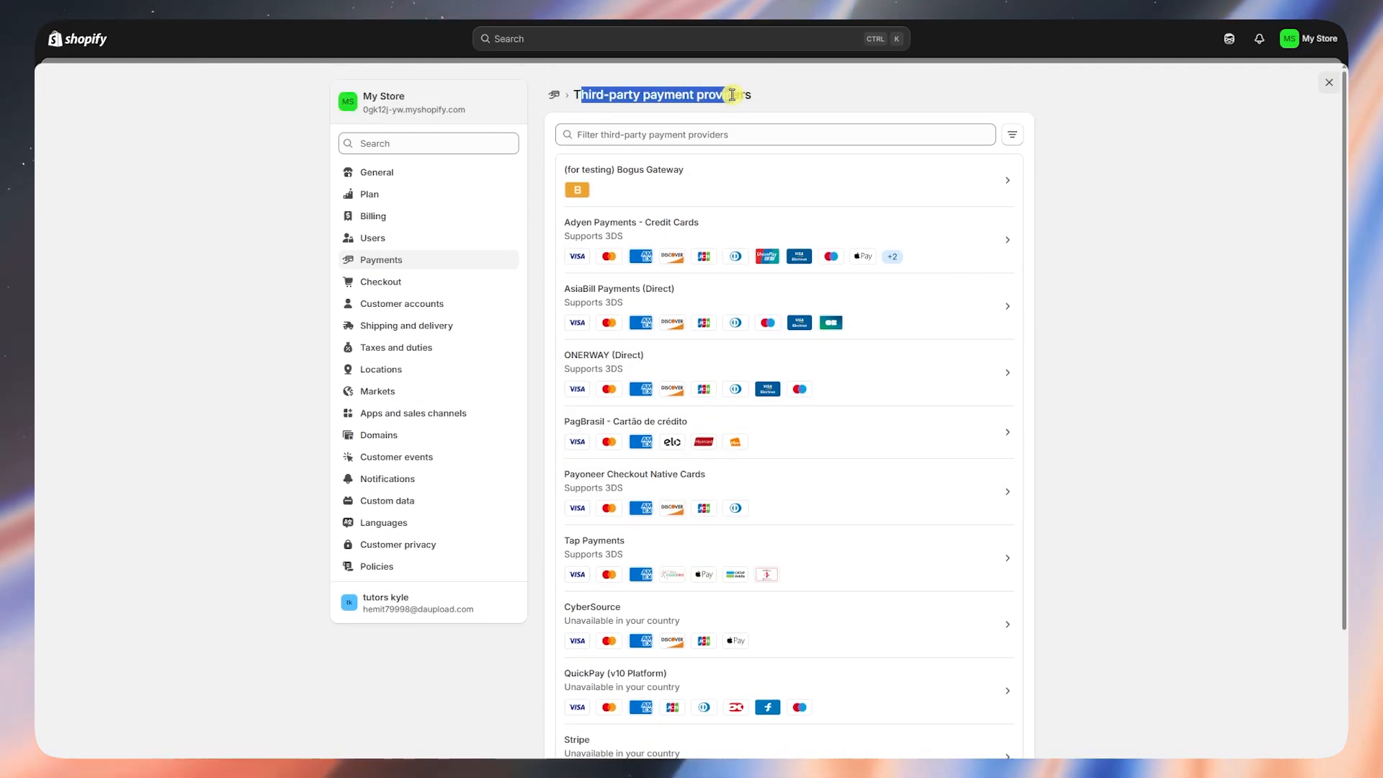
left_click(1100, 282)
scroll(918, 240, "down", 3)
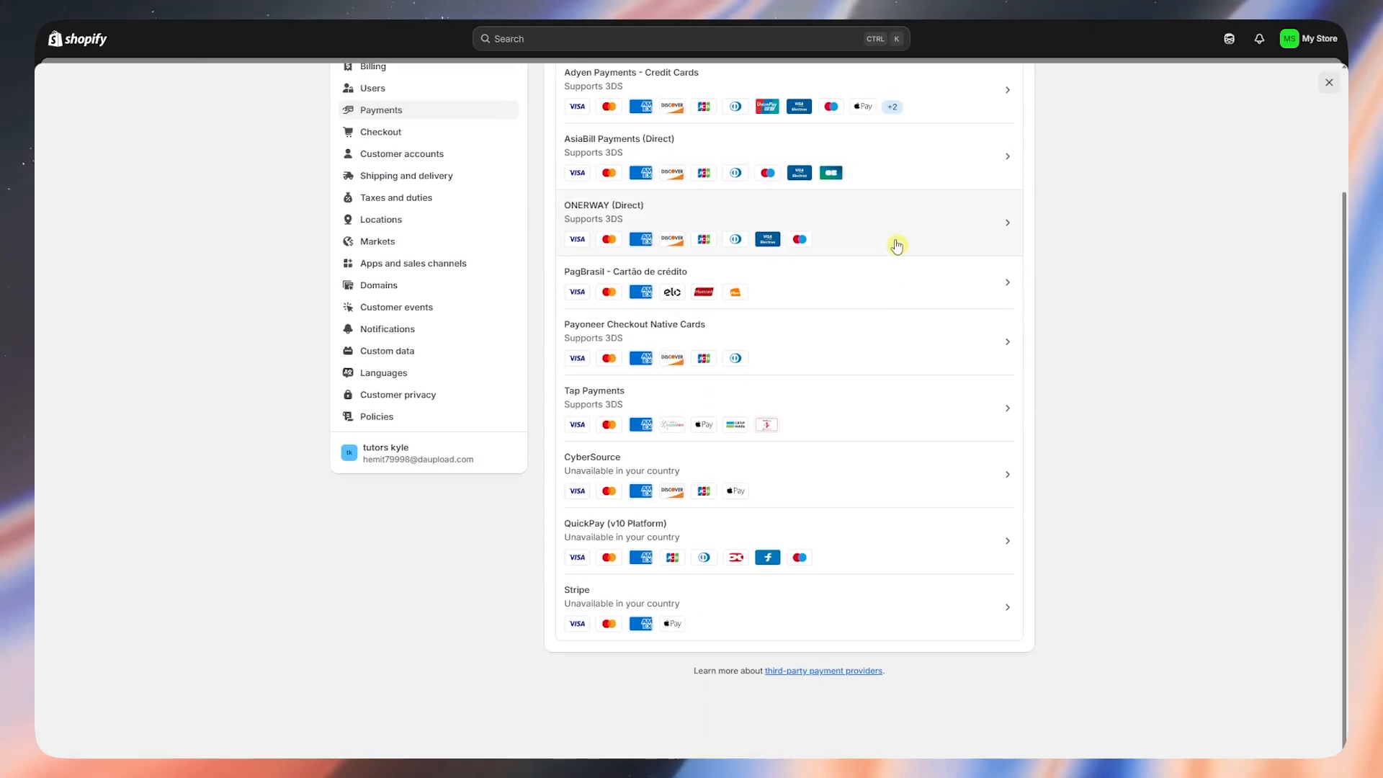
scroll(855, 580, "up", 3)
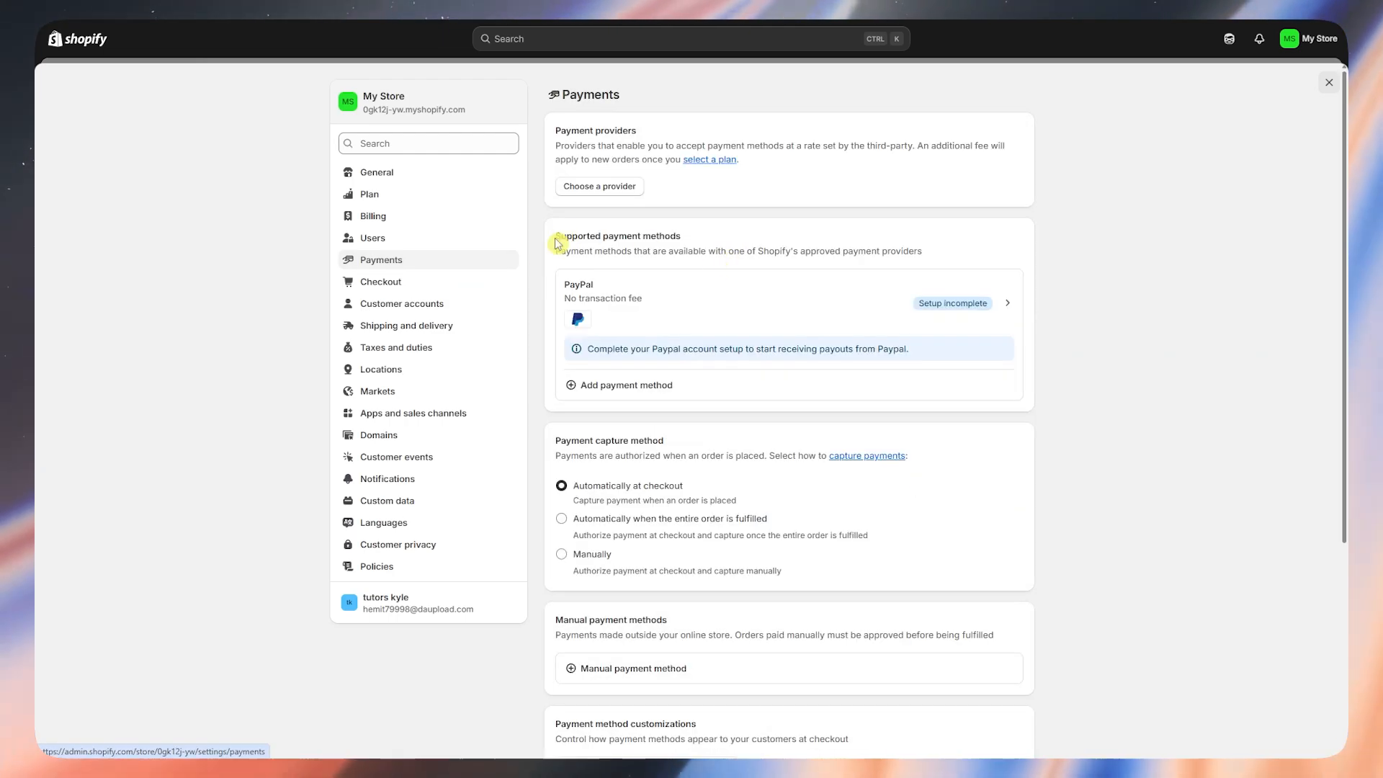
left_click_drag(562, 237, 690, 238)
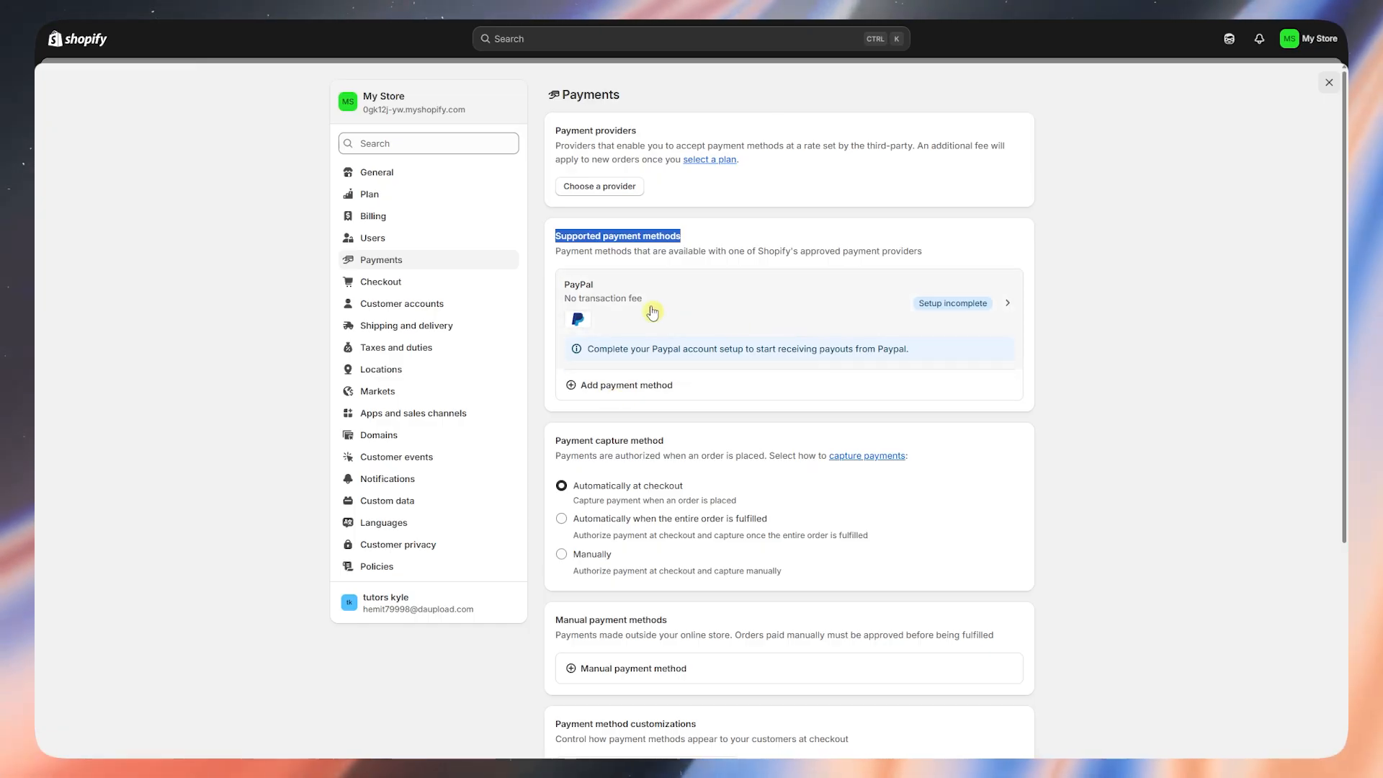
- Look at PayPal, then browse Add payment method by payment method and by provider
left_click(822, 321)
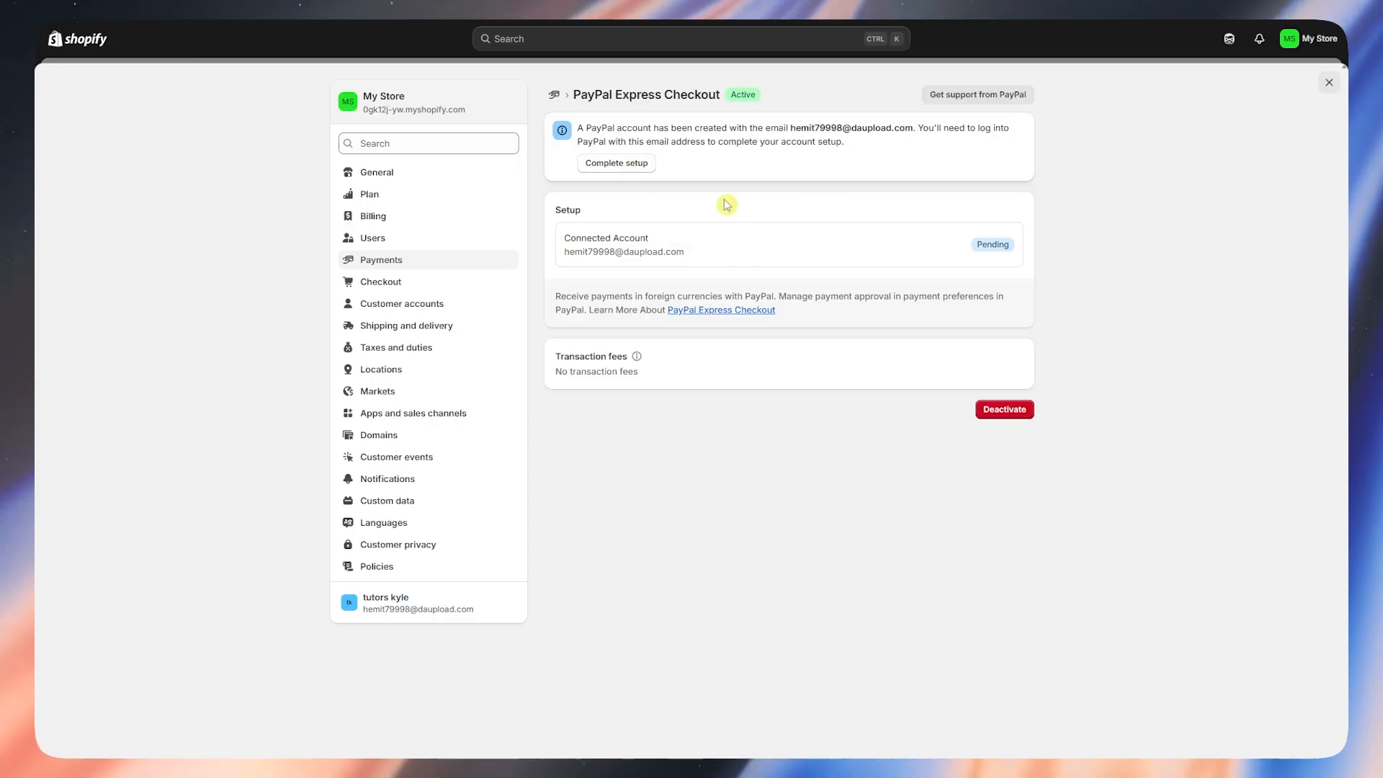
left_click(432, 263)
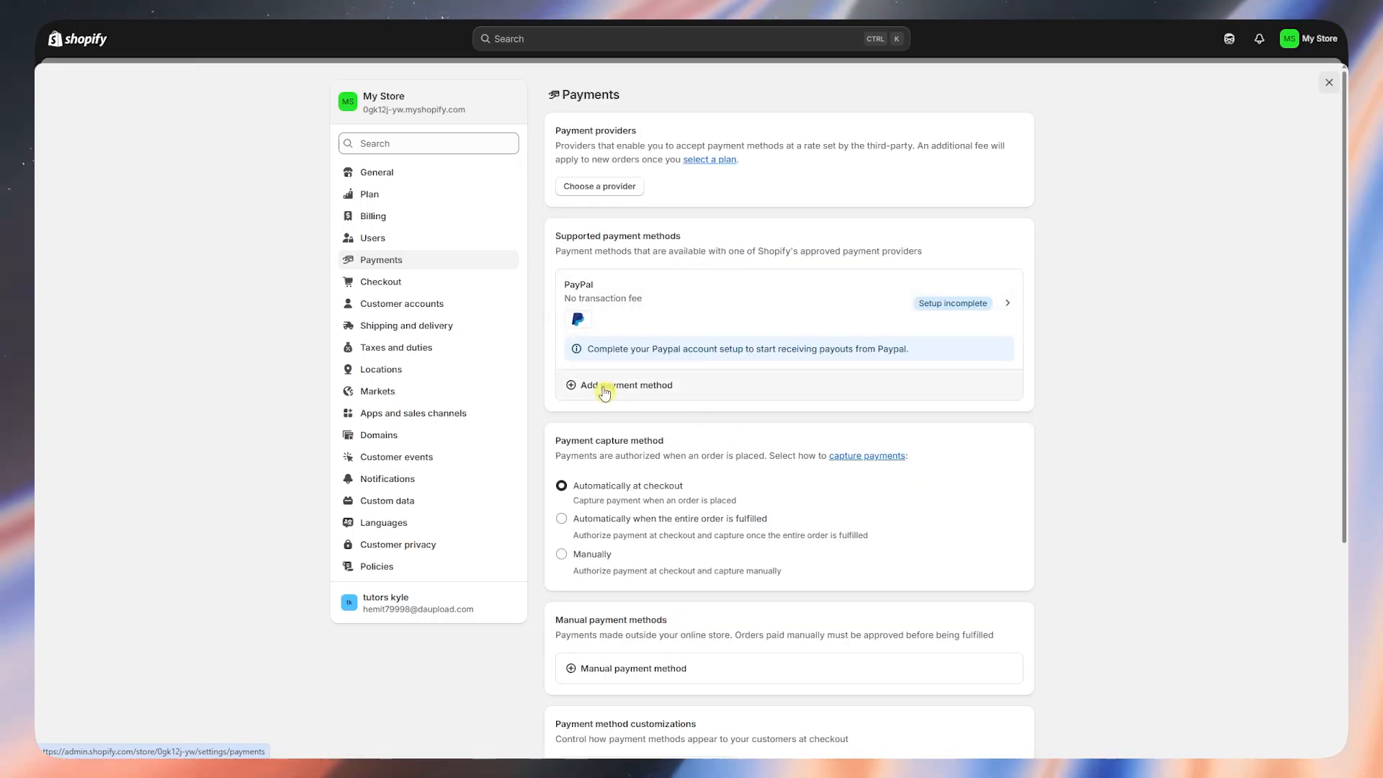
left_click(604, 391)
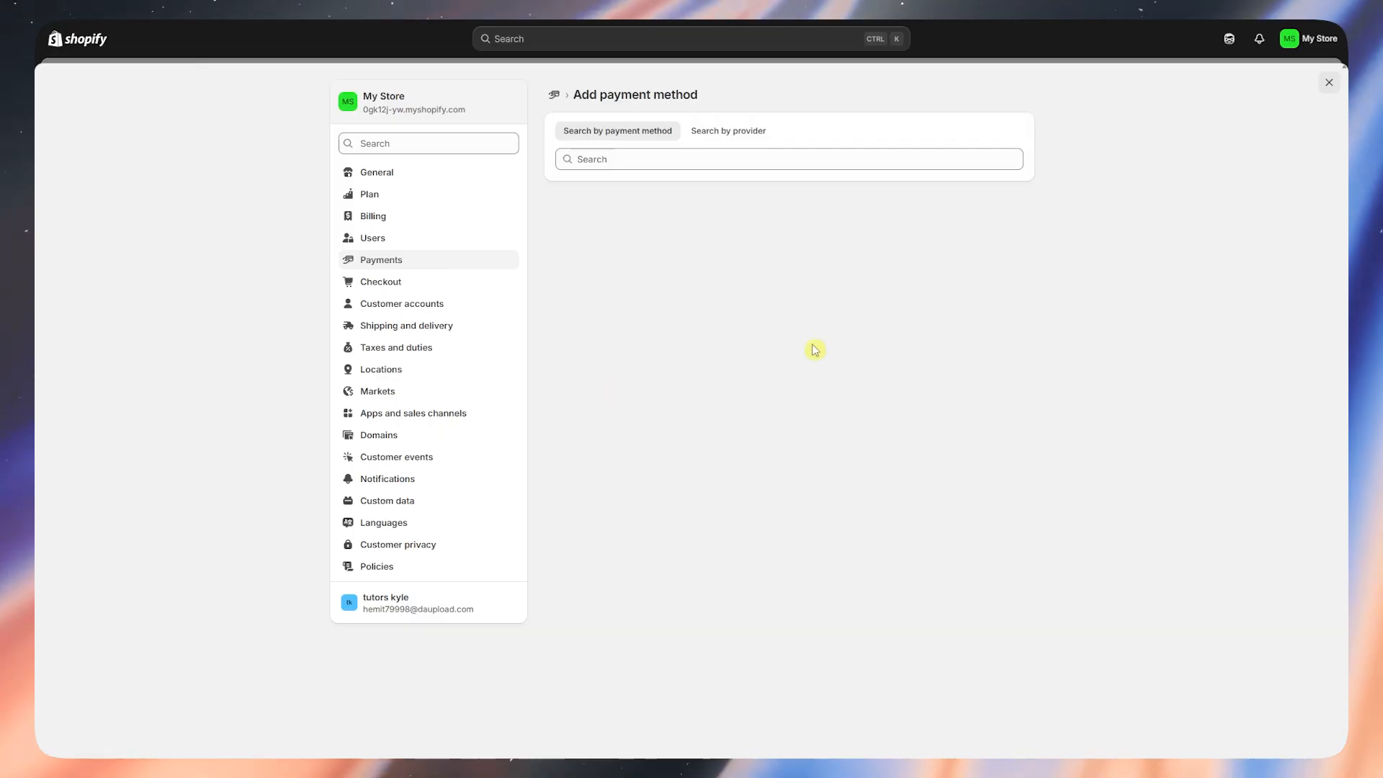
left_click(729, 135)
left_click(602, 134)
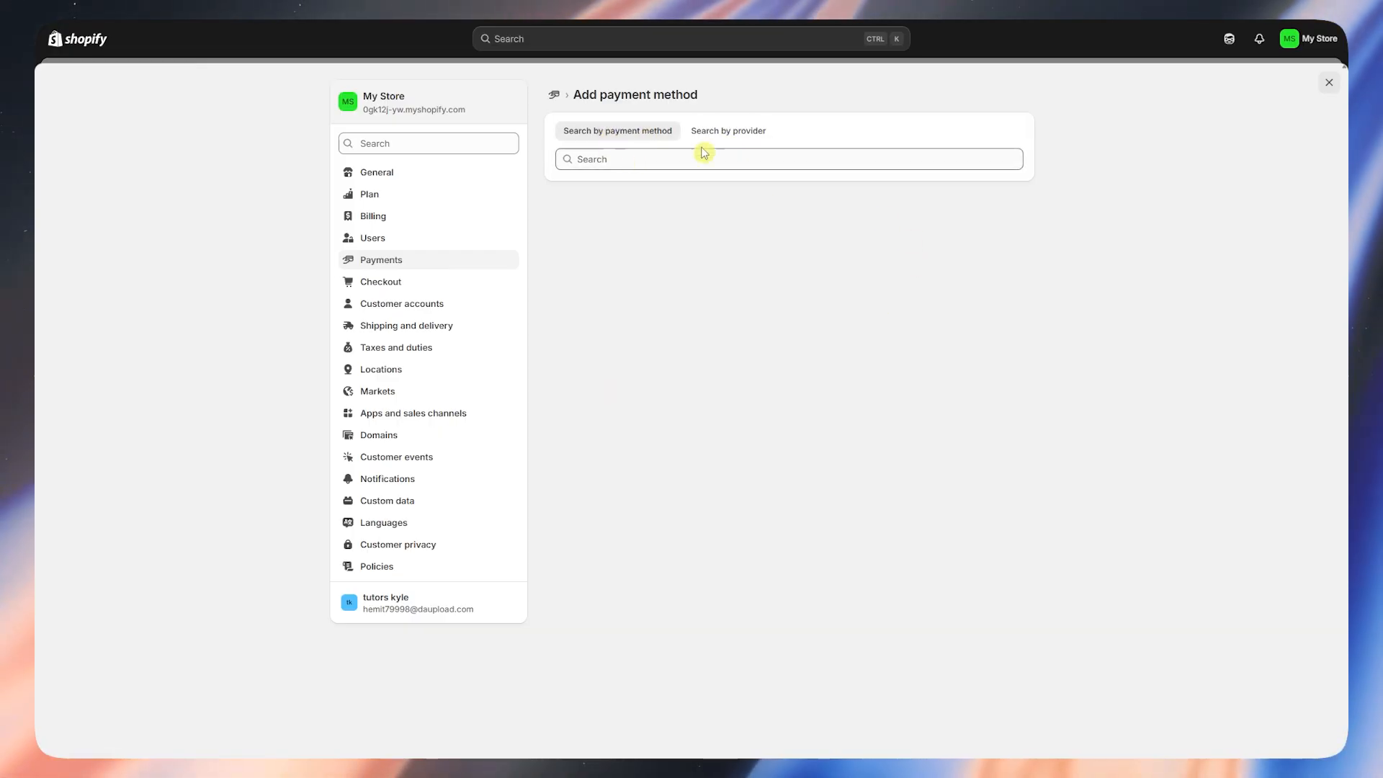
left_click(739, 135)
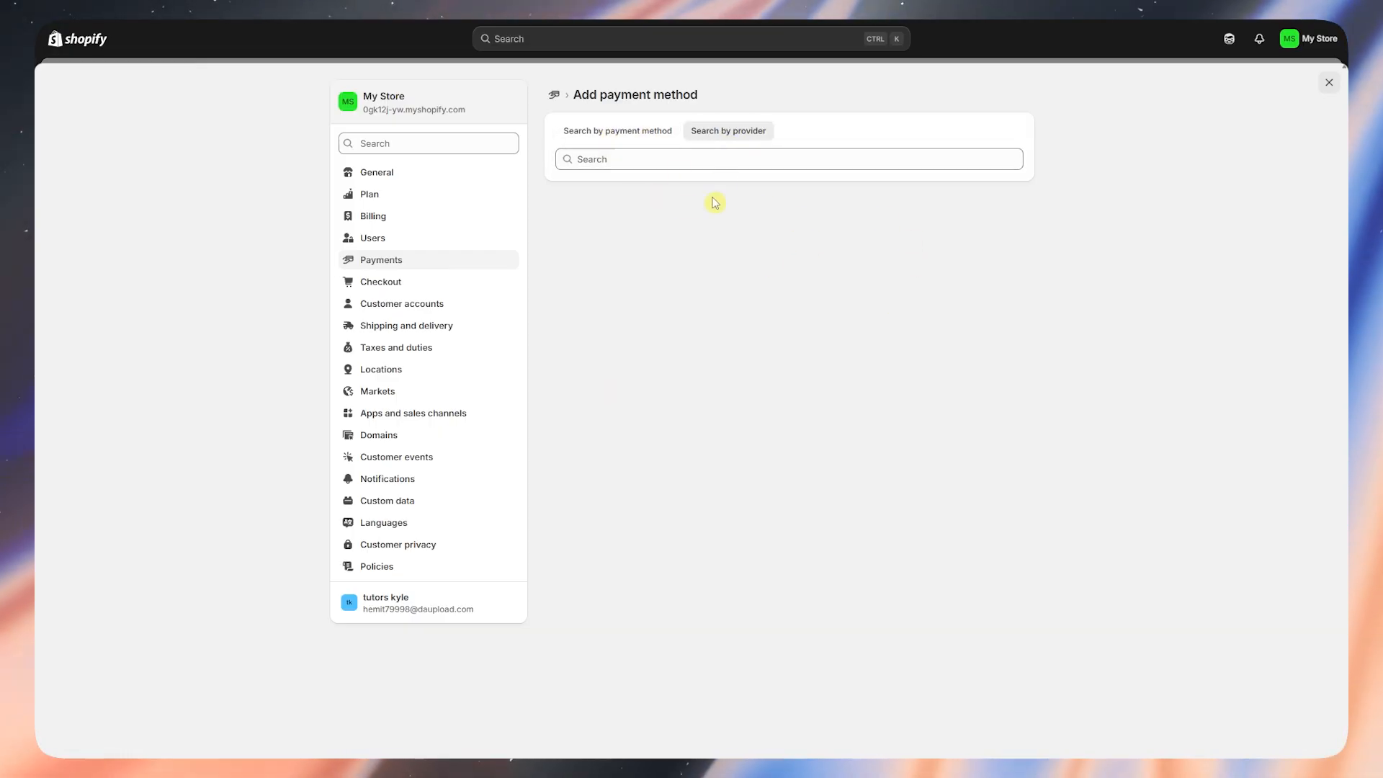
left_click(630, 135)
left_click(709, 138)
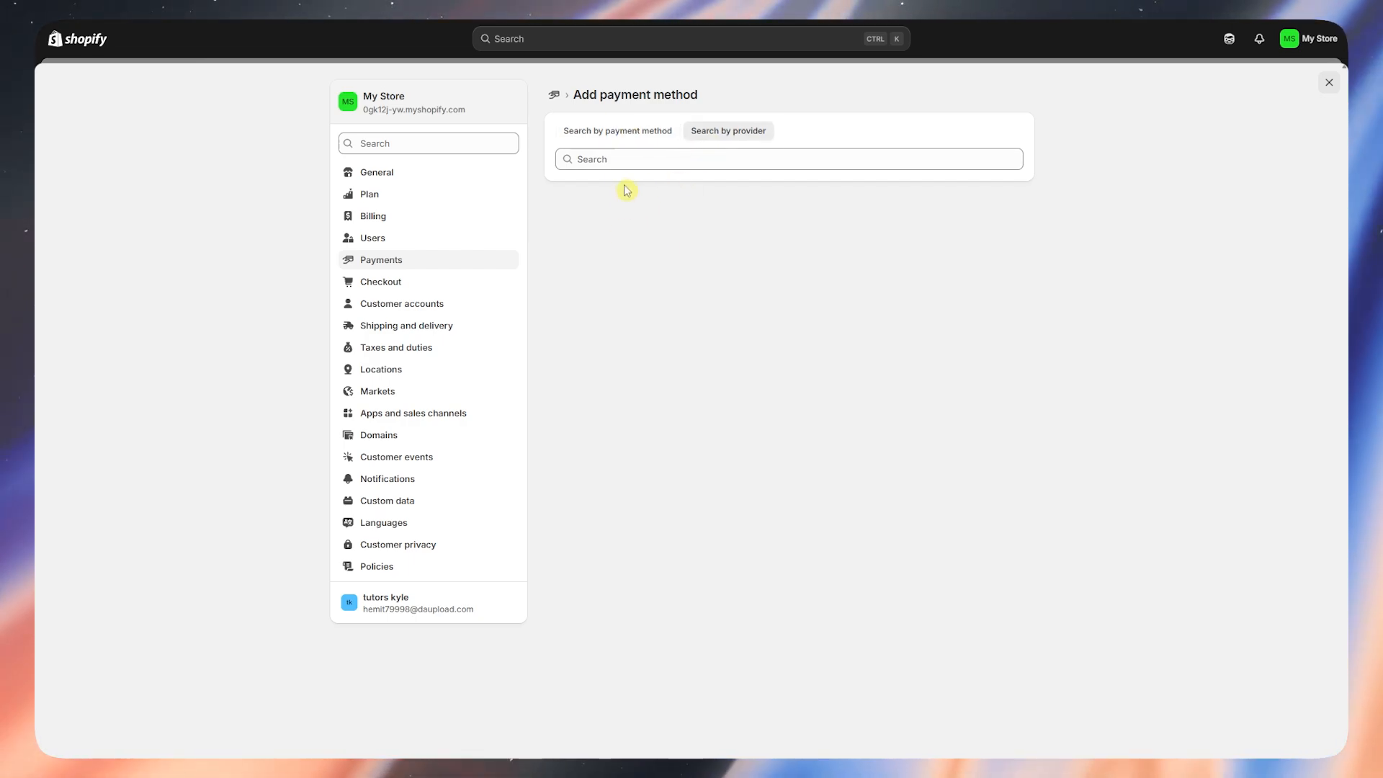
- Return to Payments and review the payment capture method section
left_click(407, 266)
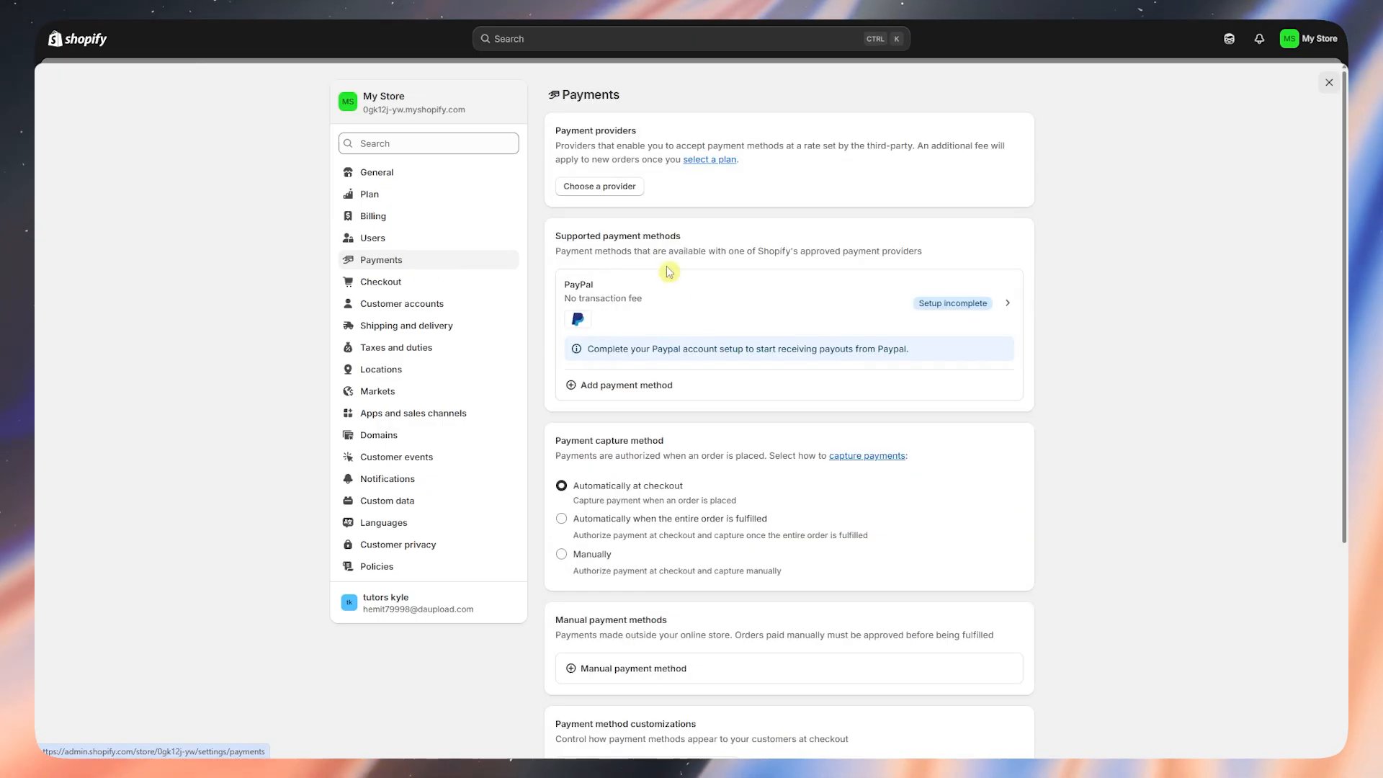
scroll(836, 415, "down", 2)
scroll(843, 416, "down", 3)
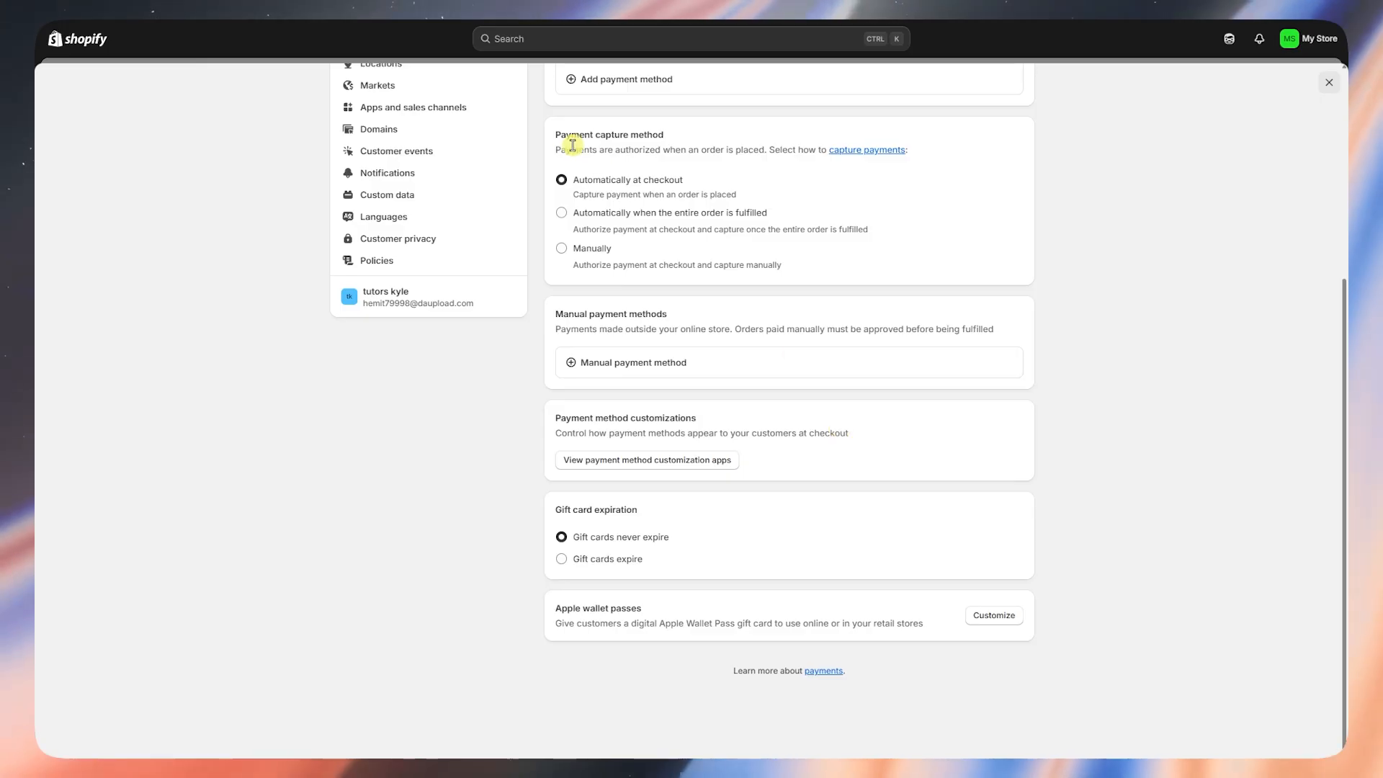
left_click_drag(556, 136, 677, 144)
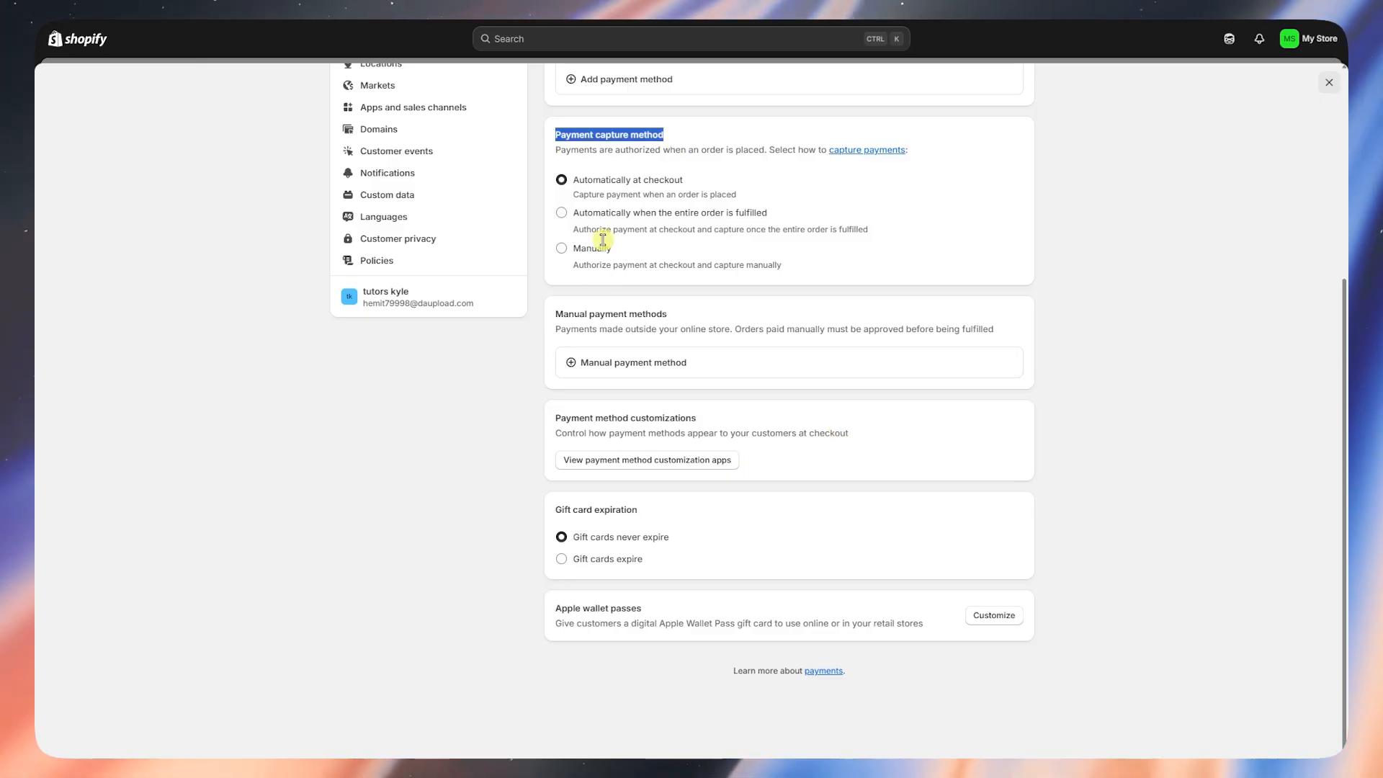
scroll(666, 502, "up", 5)
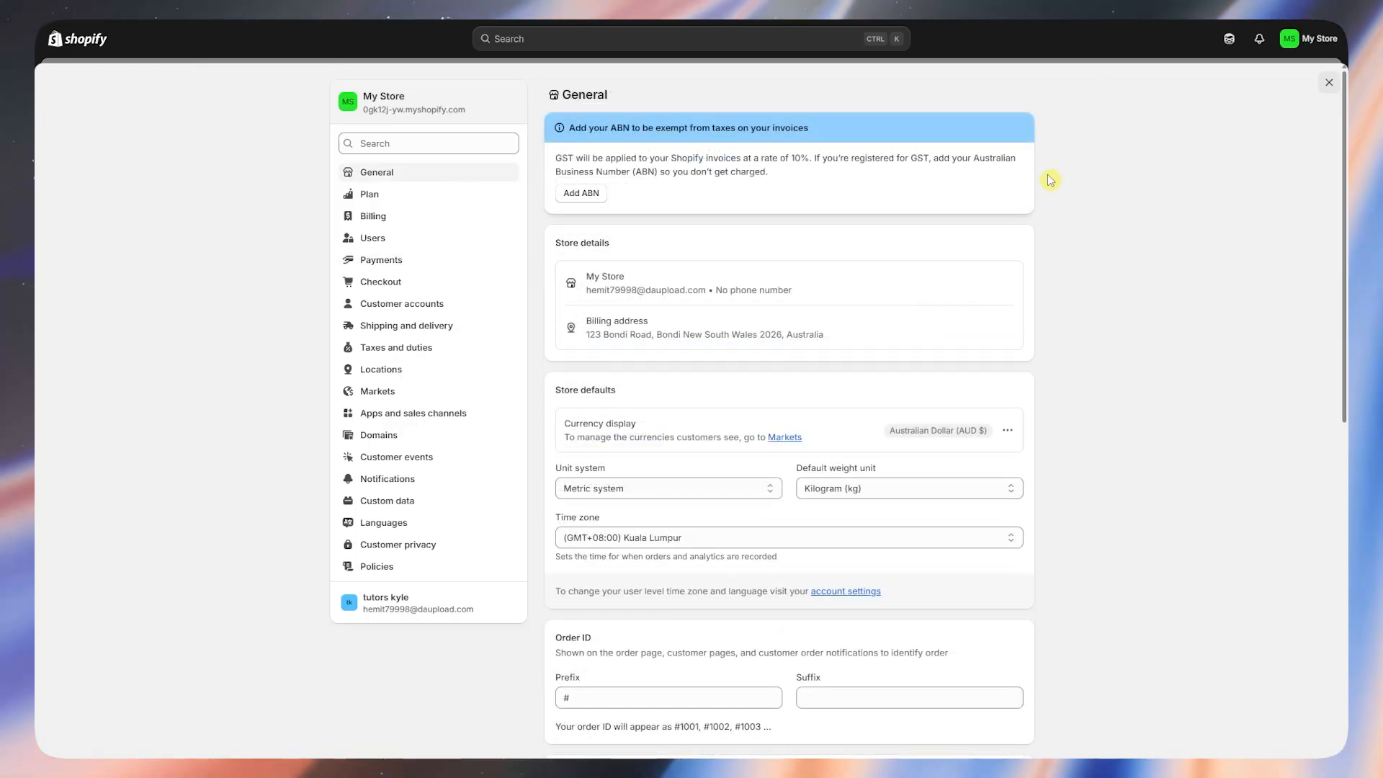
- Search the settings for location and open the Shop location under Default location
left_click(396, 143)
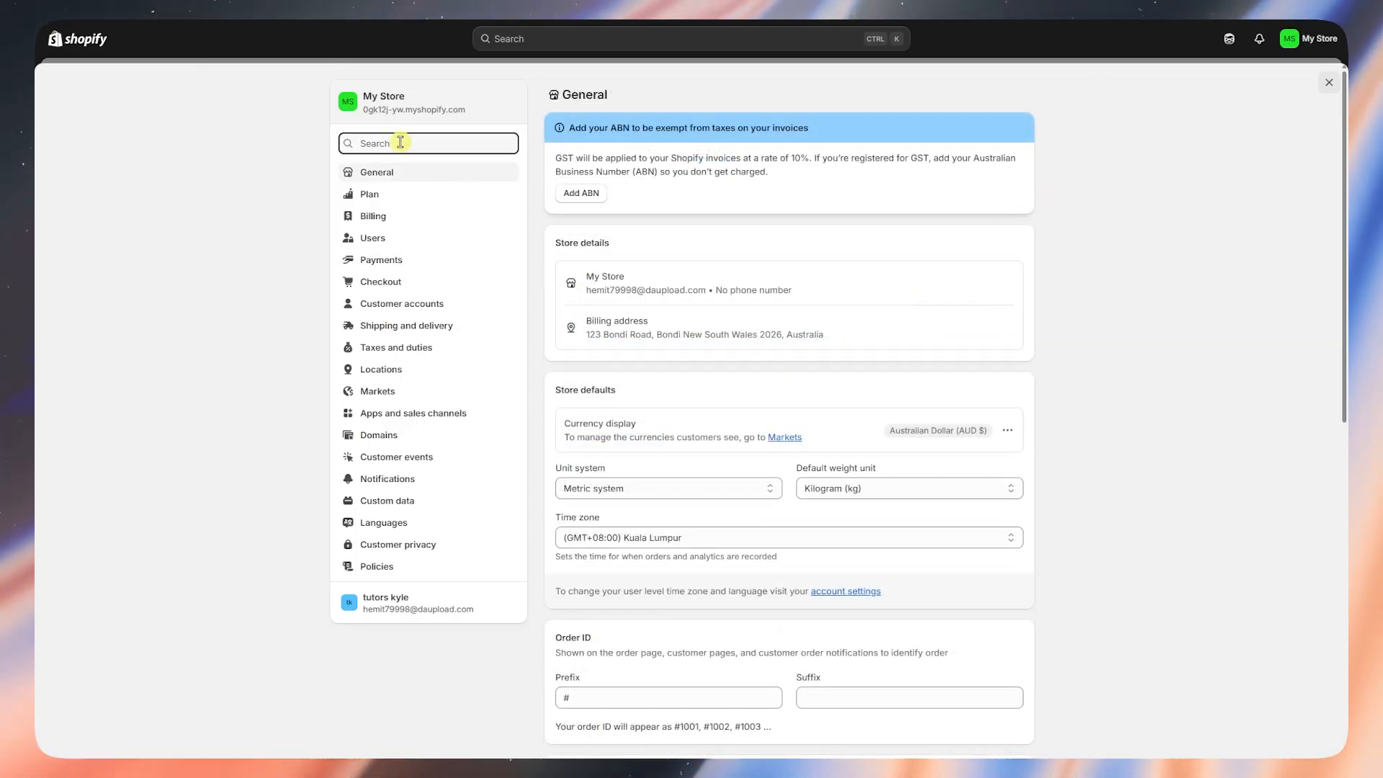
type("location")
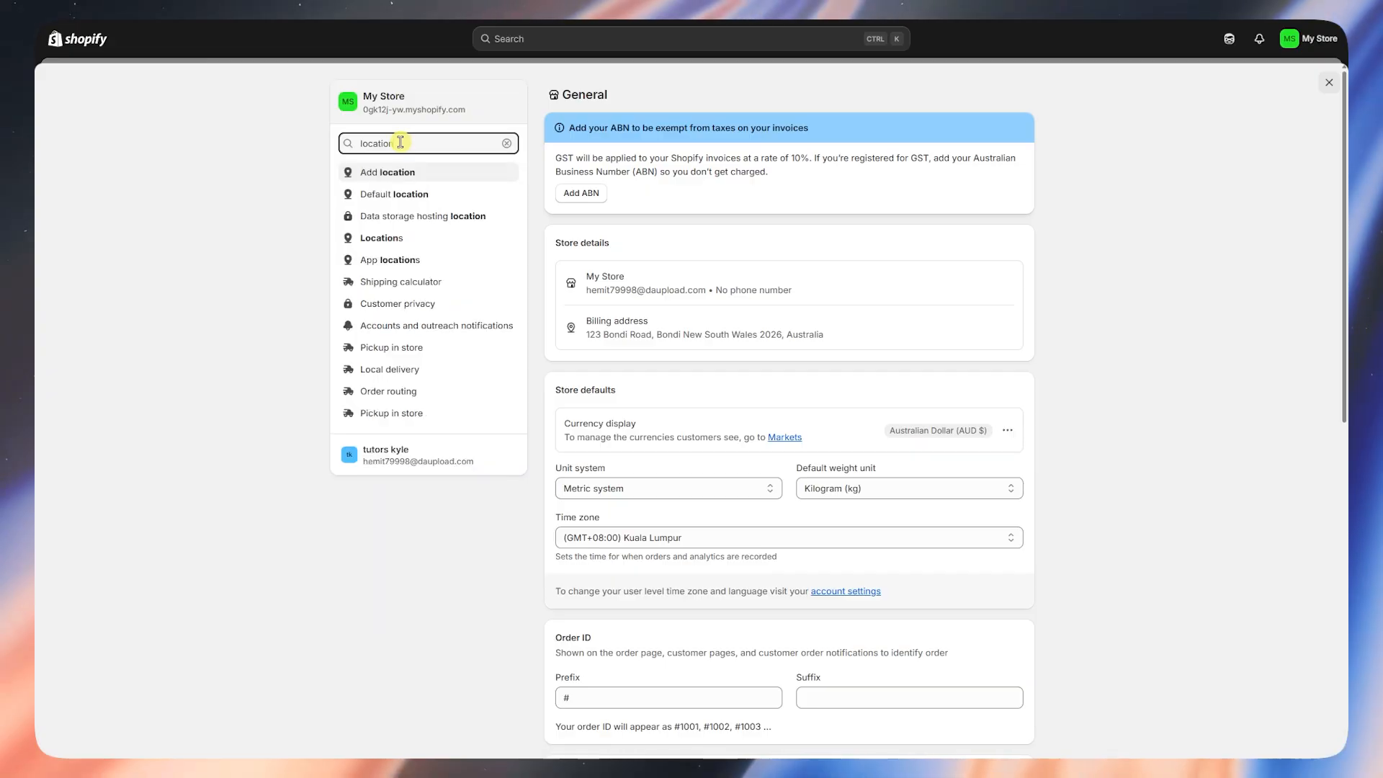
left_click(392, 196)
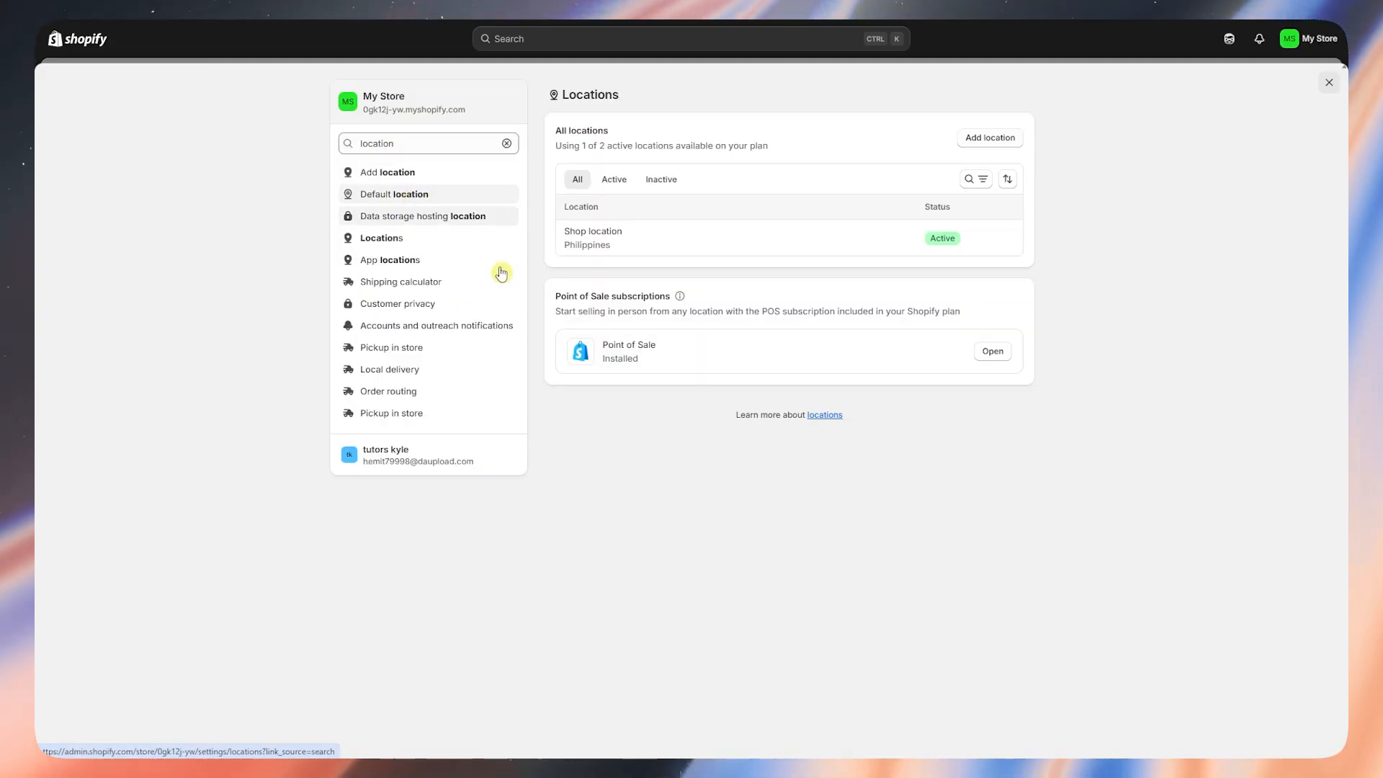
left_click(655, 249)
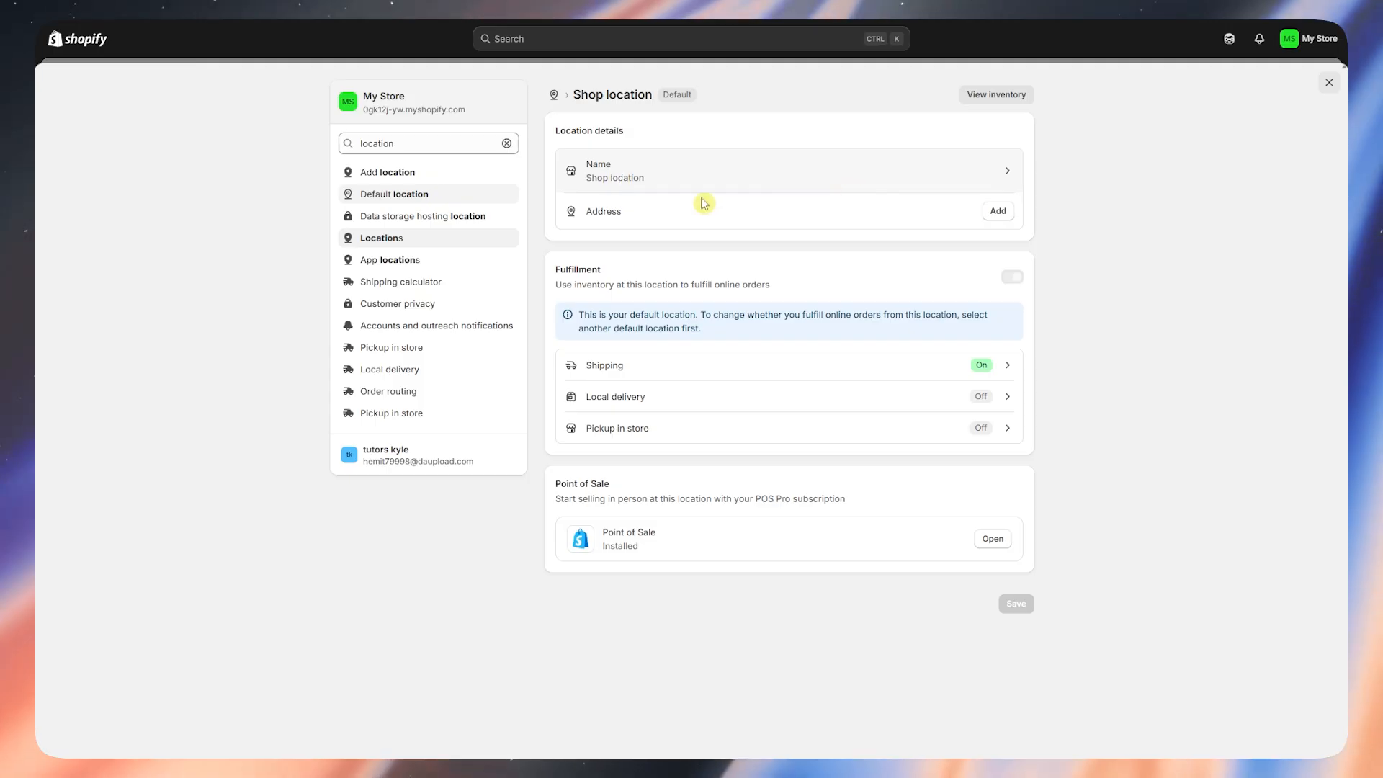
- Give the Shop location the Australian address 123 Bondi Road and save the location
left_click(997, 211)
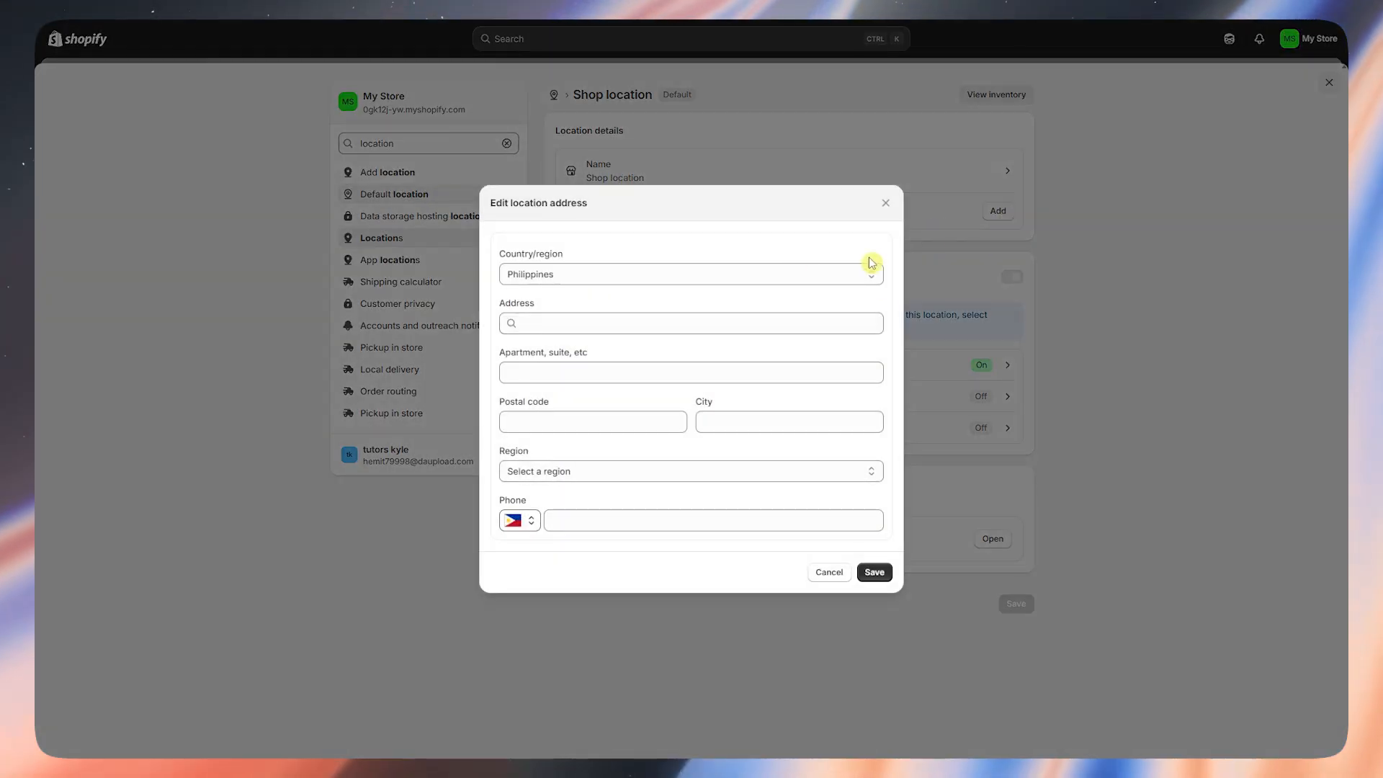
left_click(735, 274)
scroll(658, 331, "up", 15)
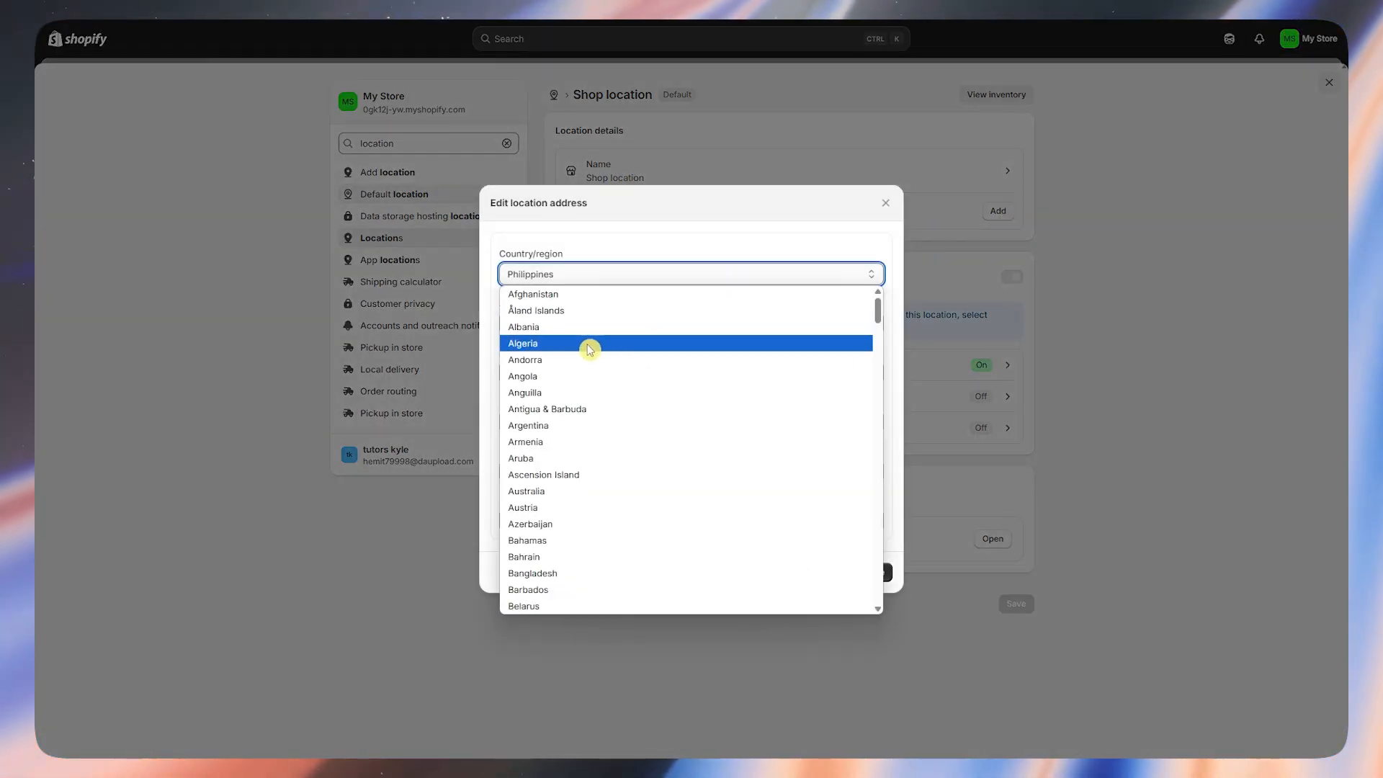
left_click(557, 491)
left_click(608, 328)
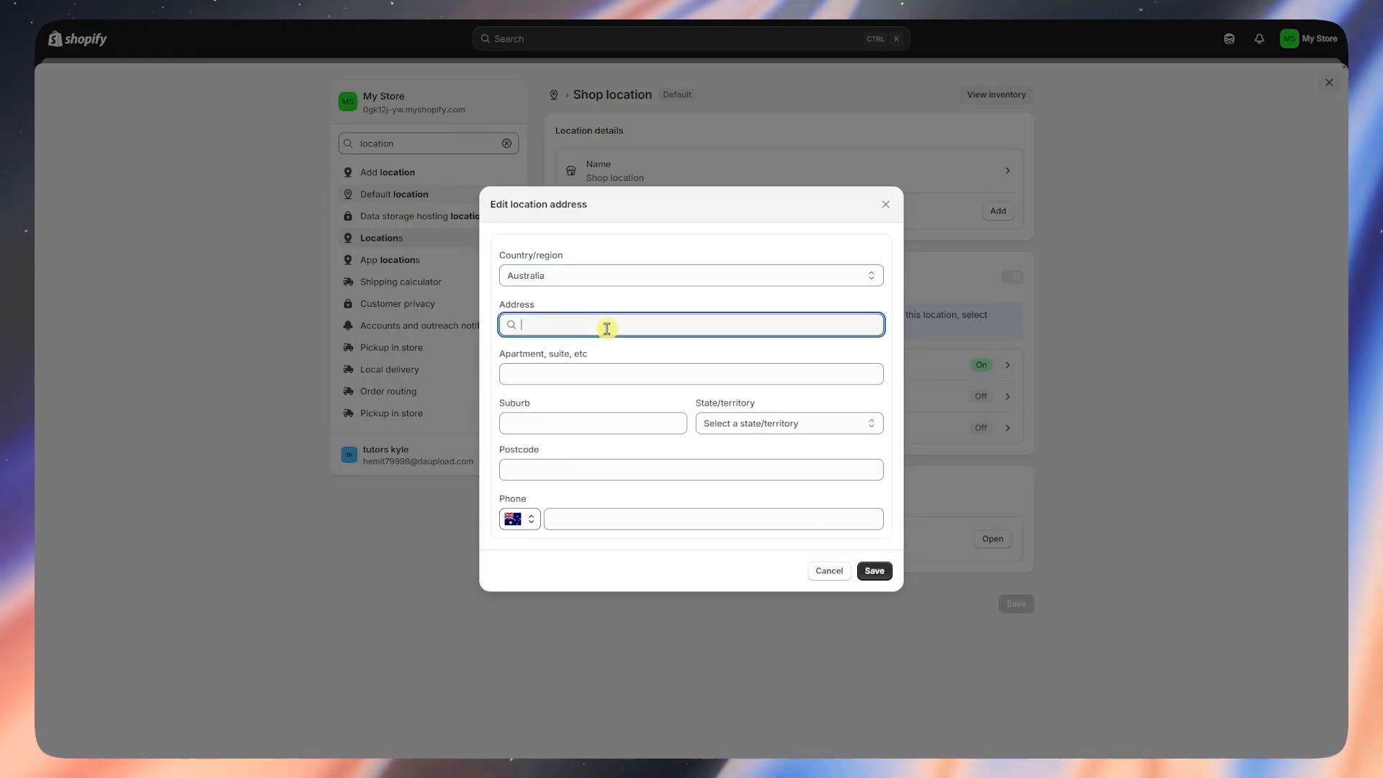
type("1234")
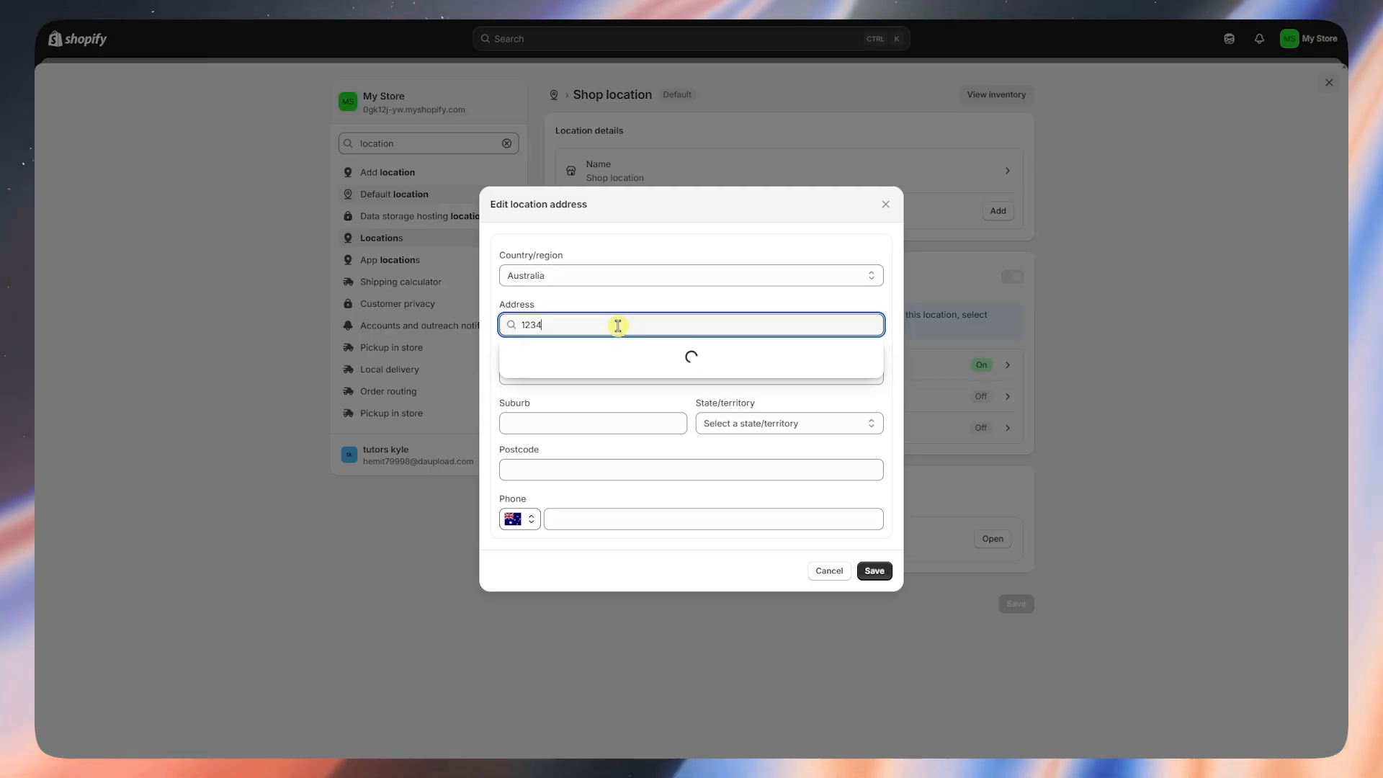
key("BackSpace")
type("bond")
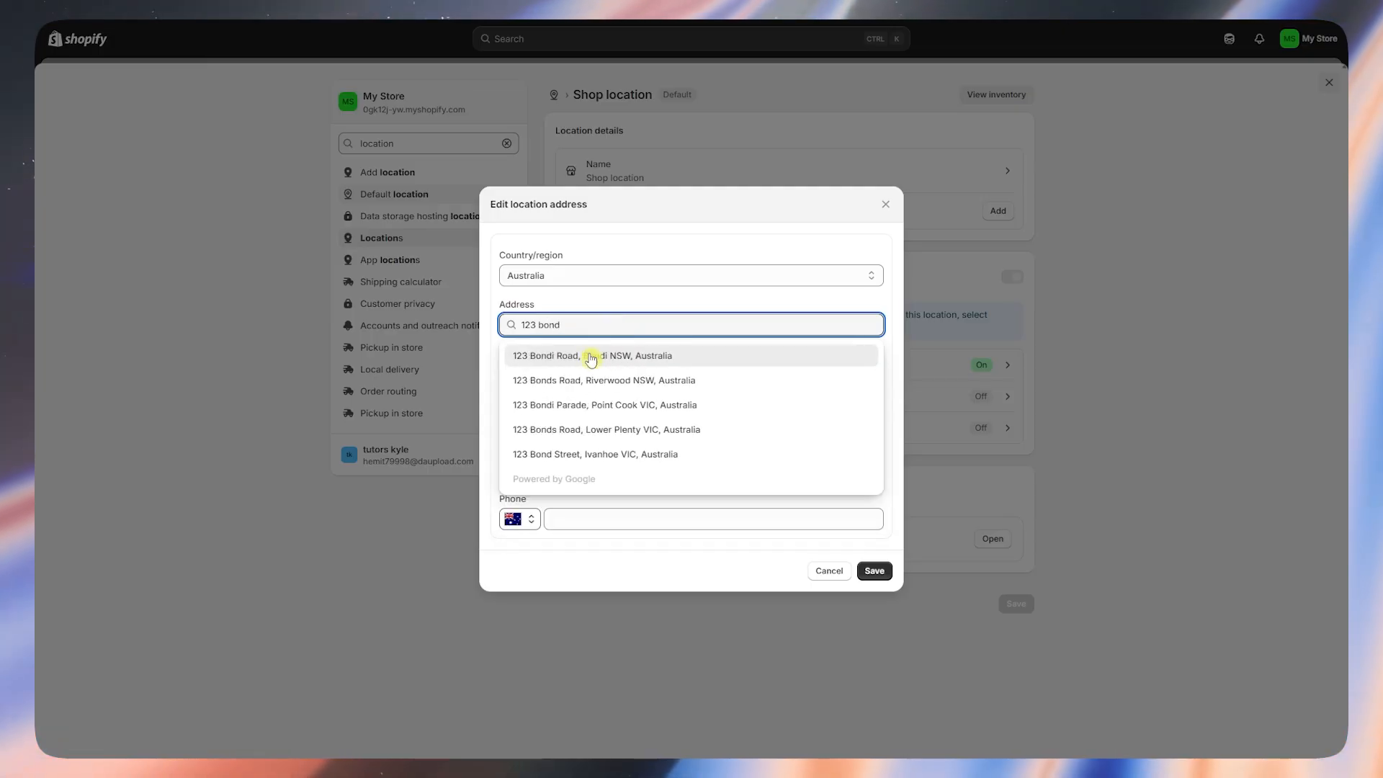
left_click(569, 360)
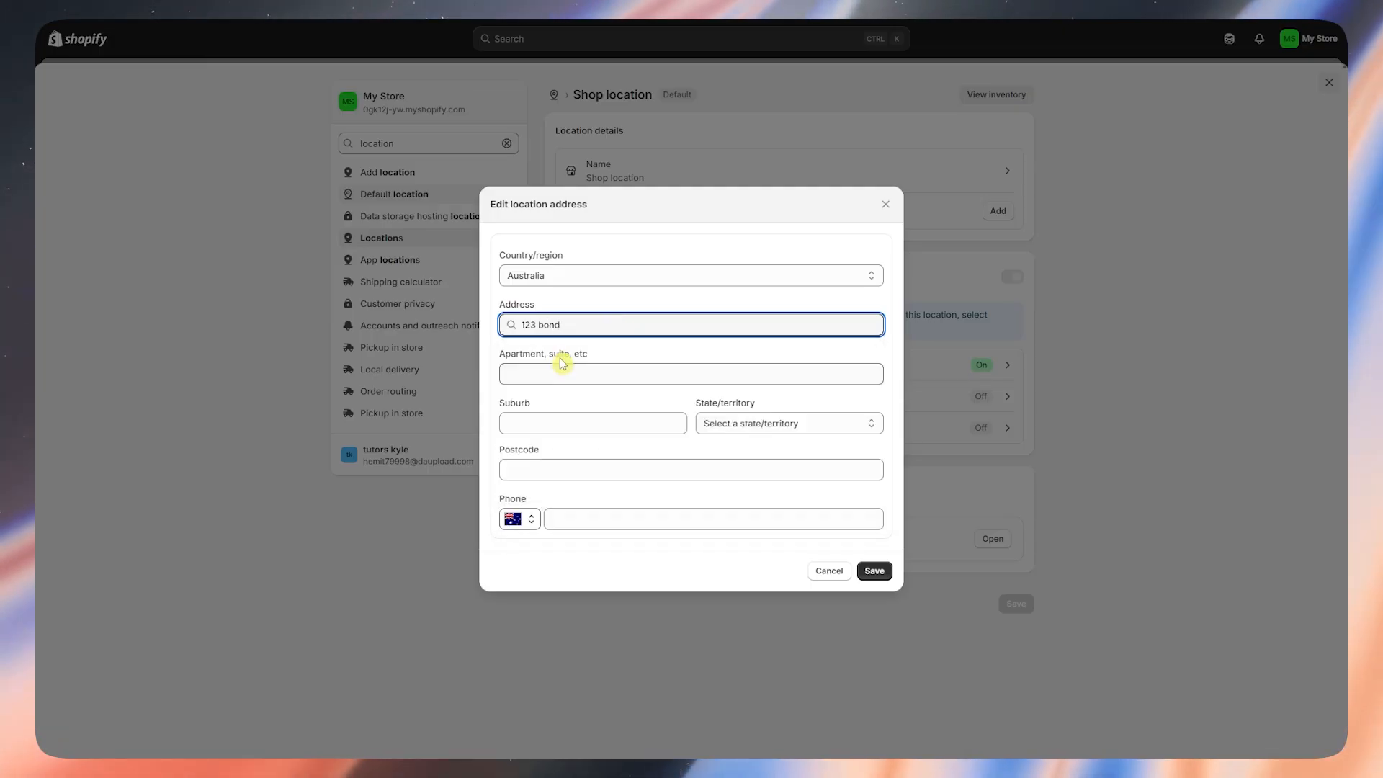
left_click(877, 572)
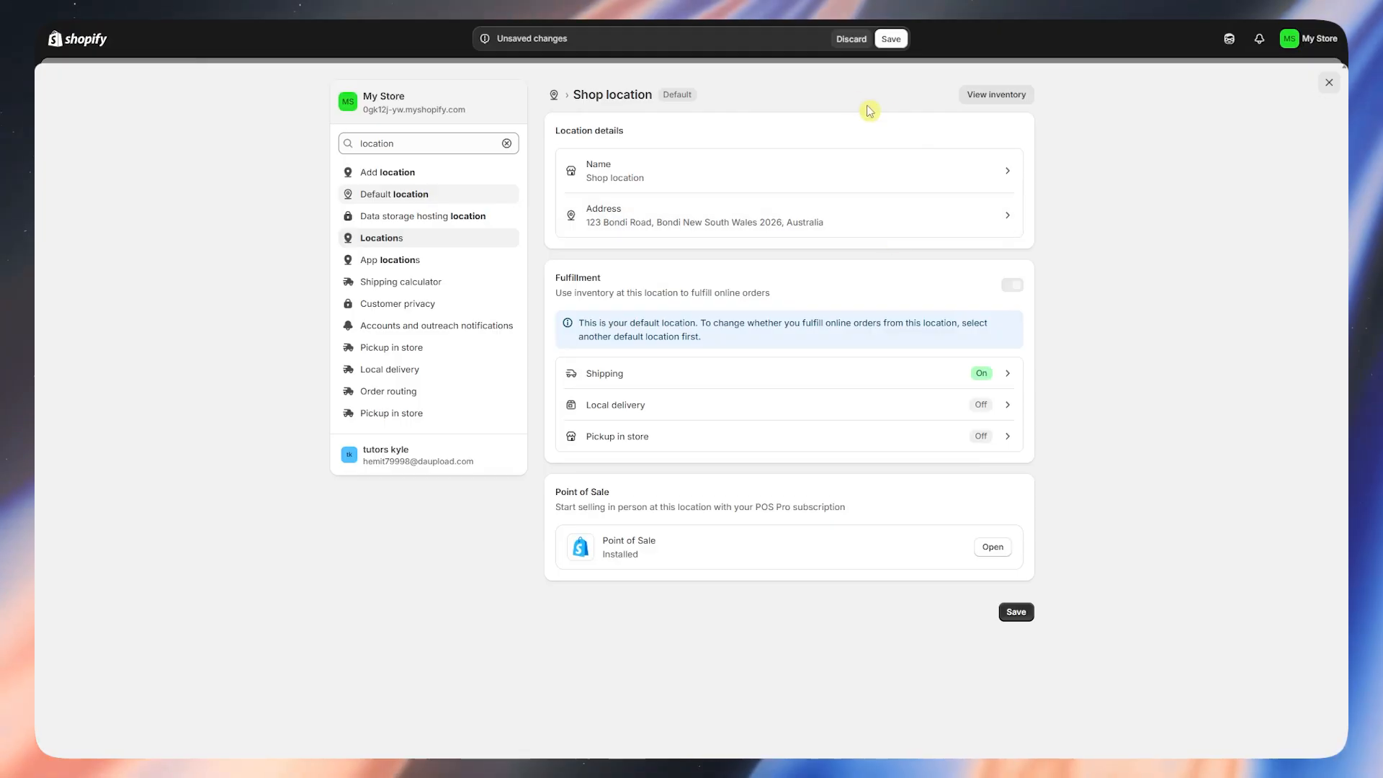
left_click(892, 40)
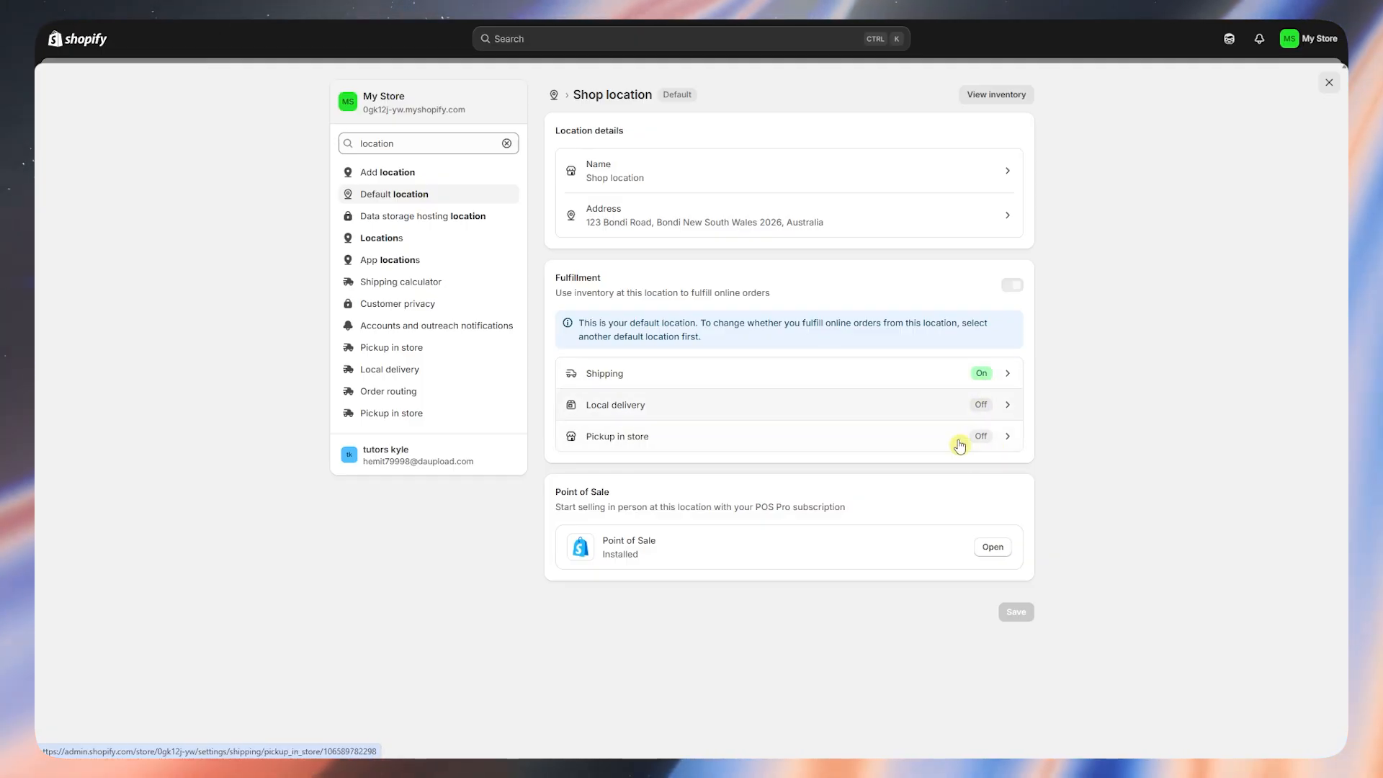
- Clear the settings search and open Shipping and delivery to review the general shipping rates
left_click(507, 144)
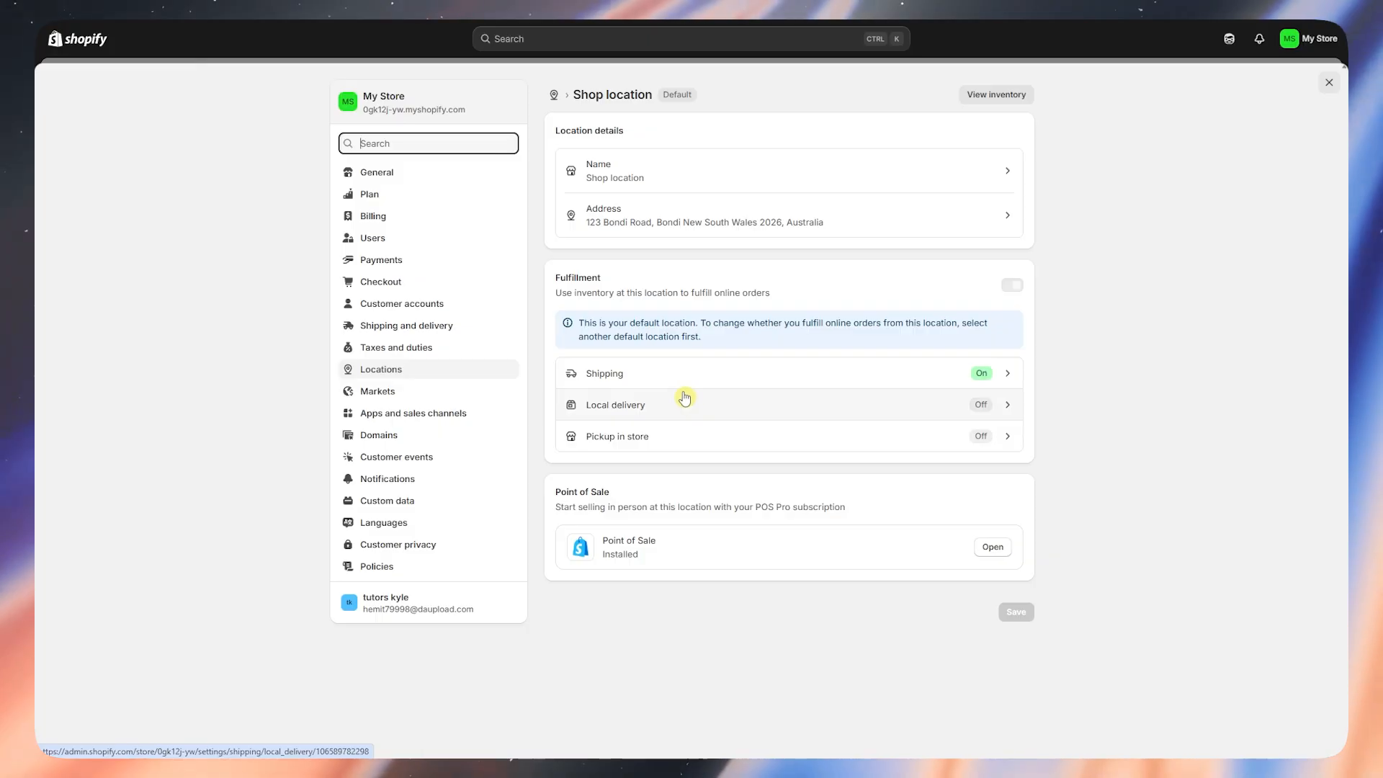
left_click(400, 337)
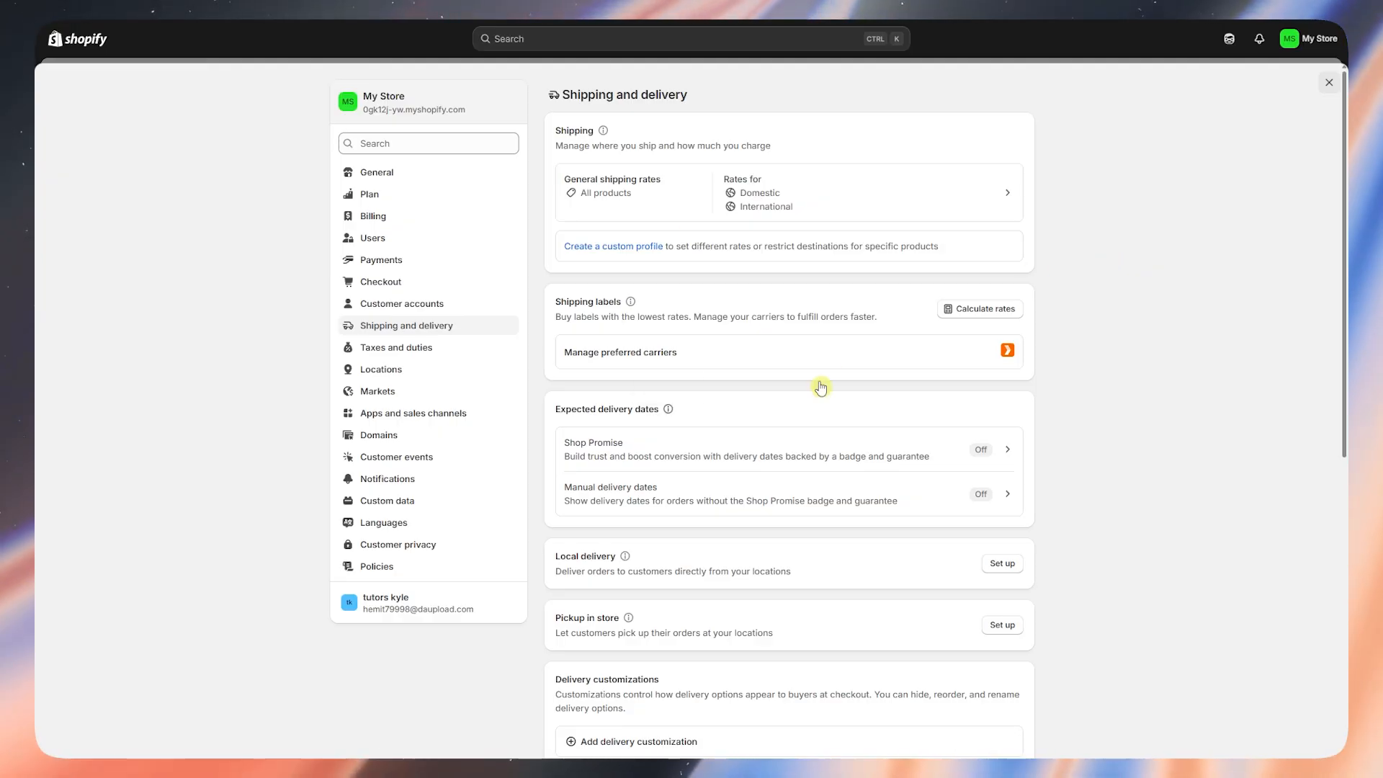
scroll(818, 381, "down", 2)
scroll(813, 378, "up", 2)
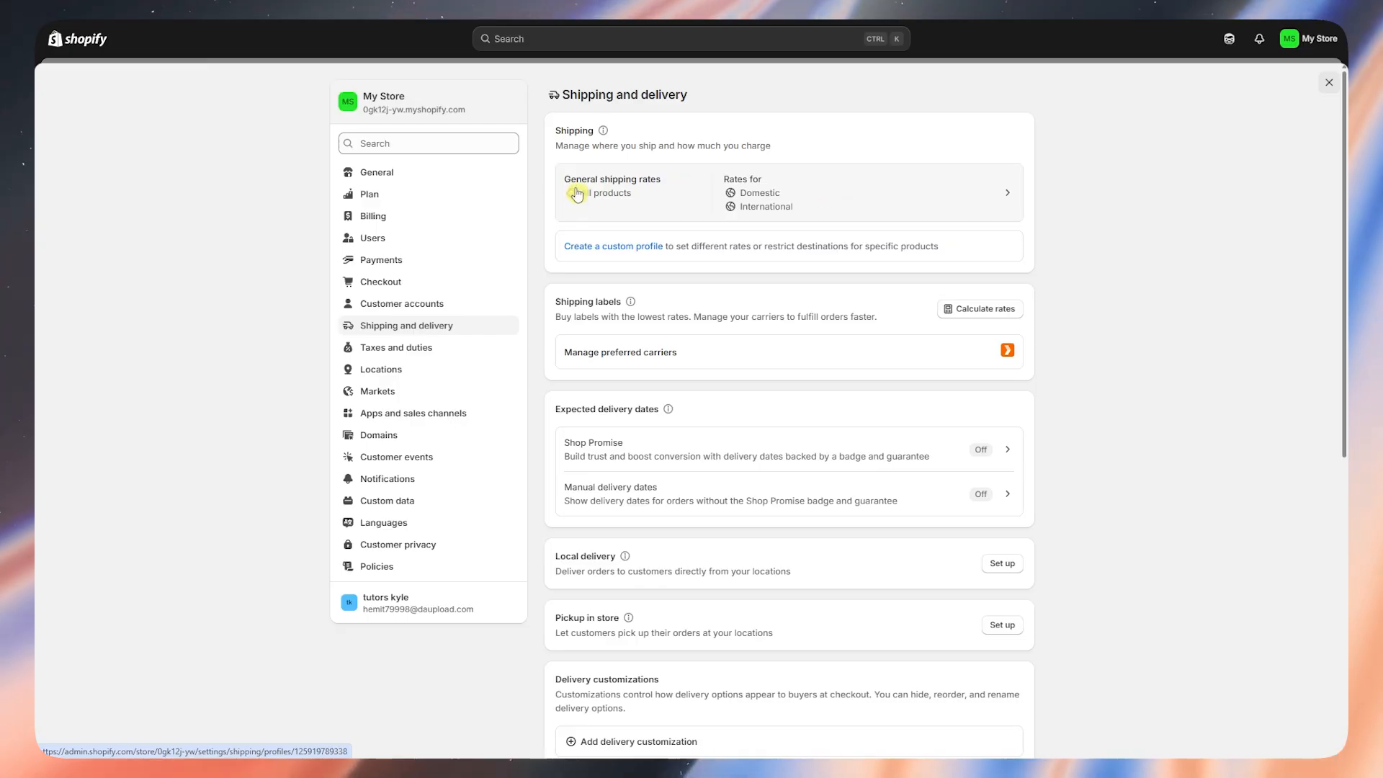
- Create a custom shipping profile named Australia
left_click(608, 248)
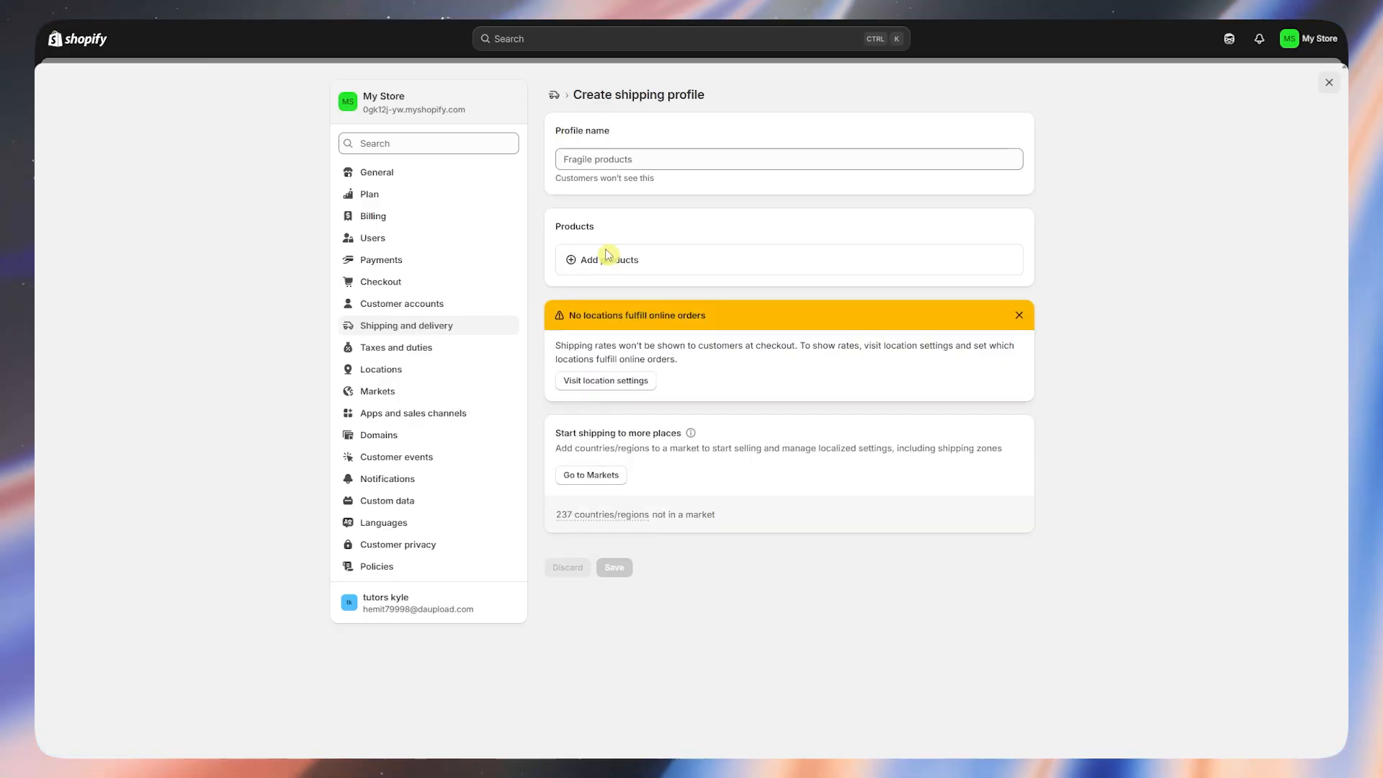
left_click(629, 162)
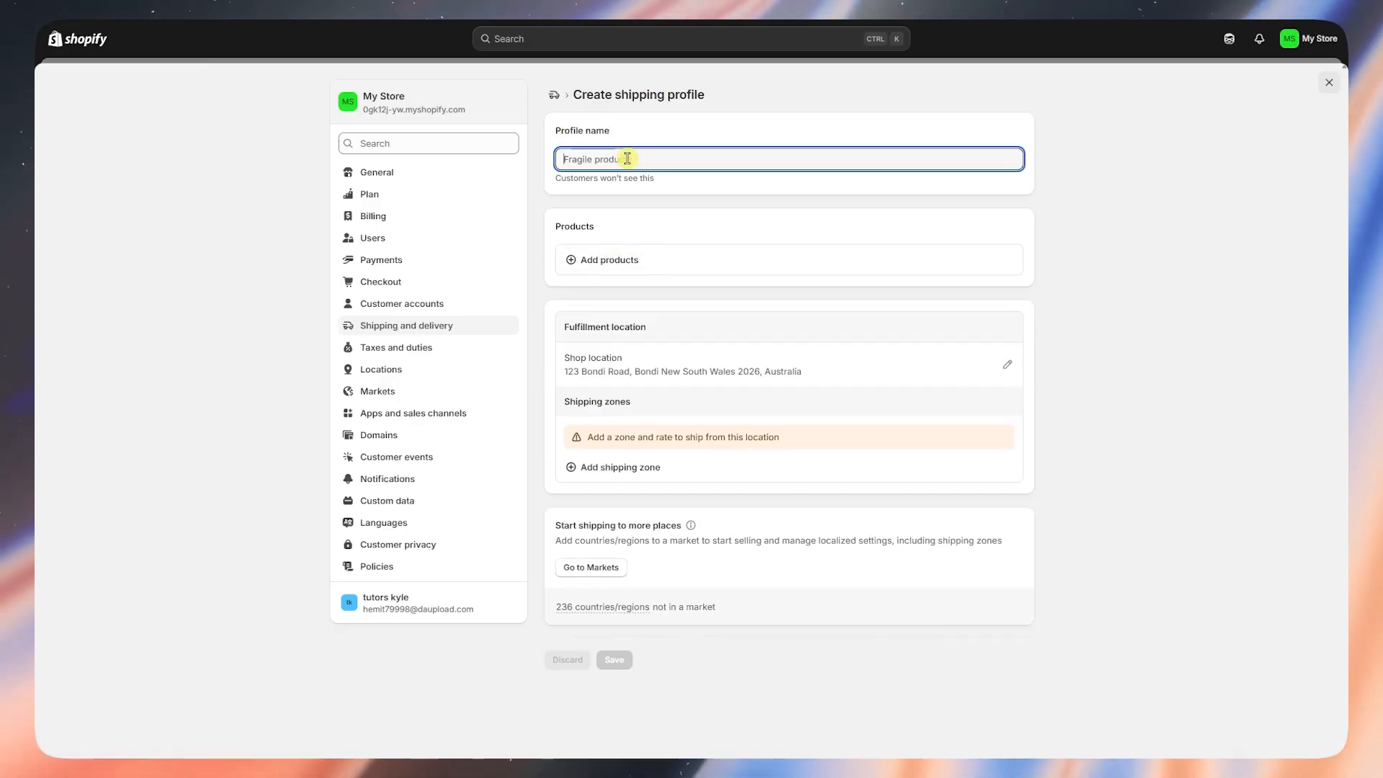
type("Australia")
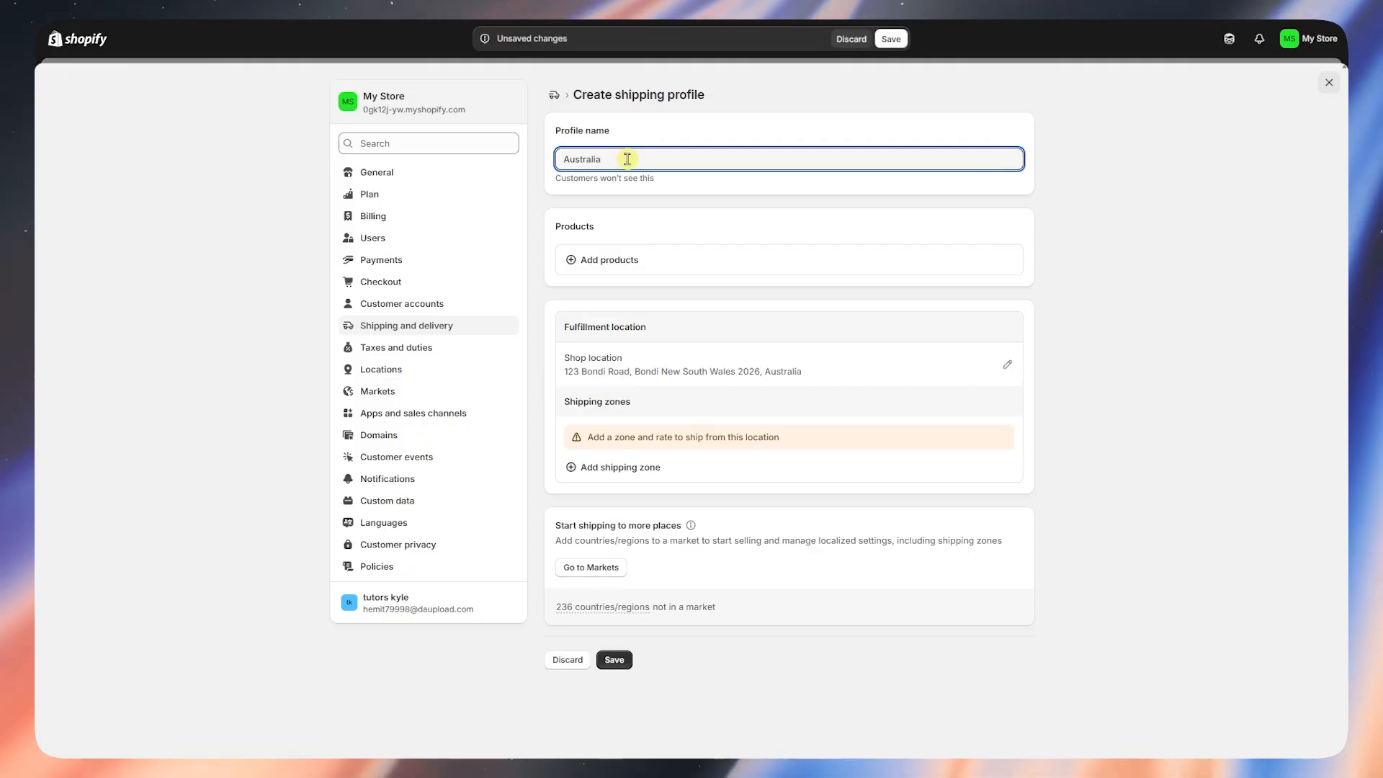
- Add 7 Shakra Bracelet, Anchor Bracelet Mens, Bangle Bracelet, Boho Bangle Bracelet and Boho Earrings
left_click(639, 259)
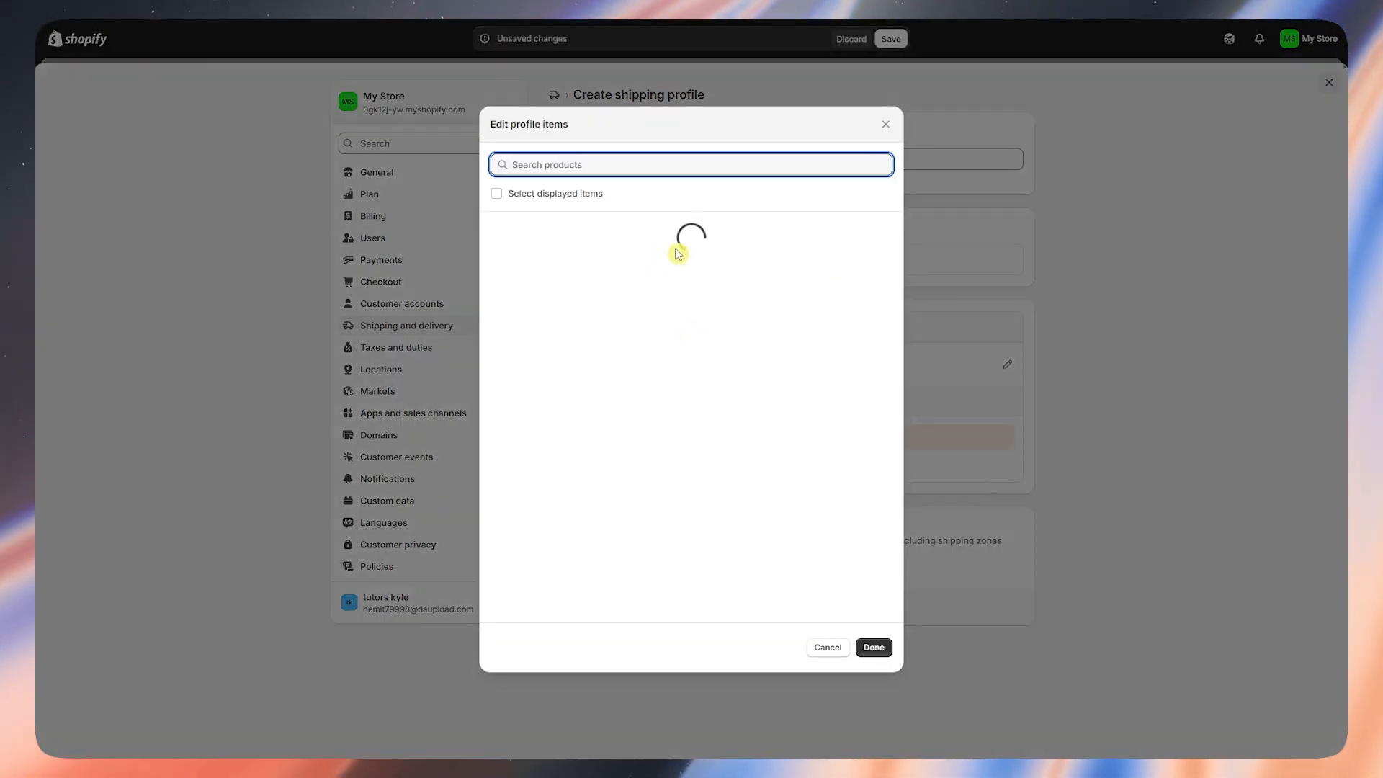
scroll(693, 253, "down", 6)
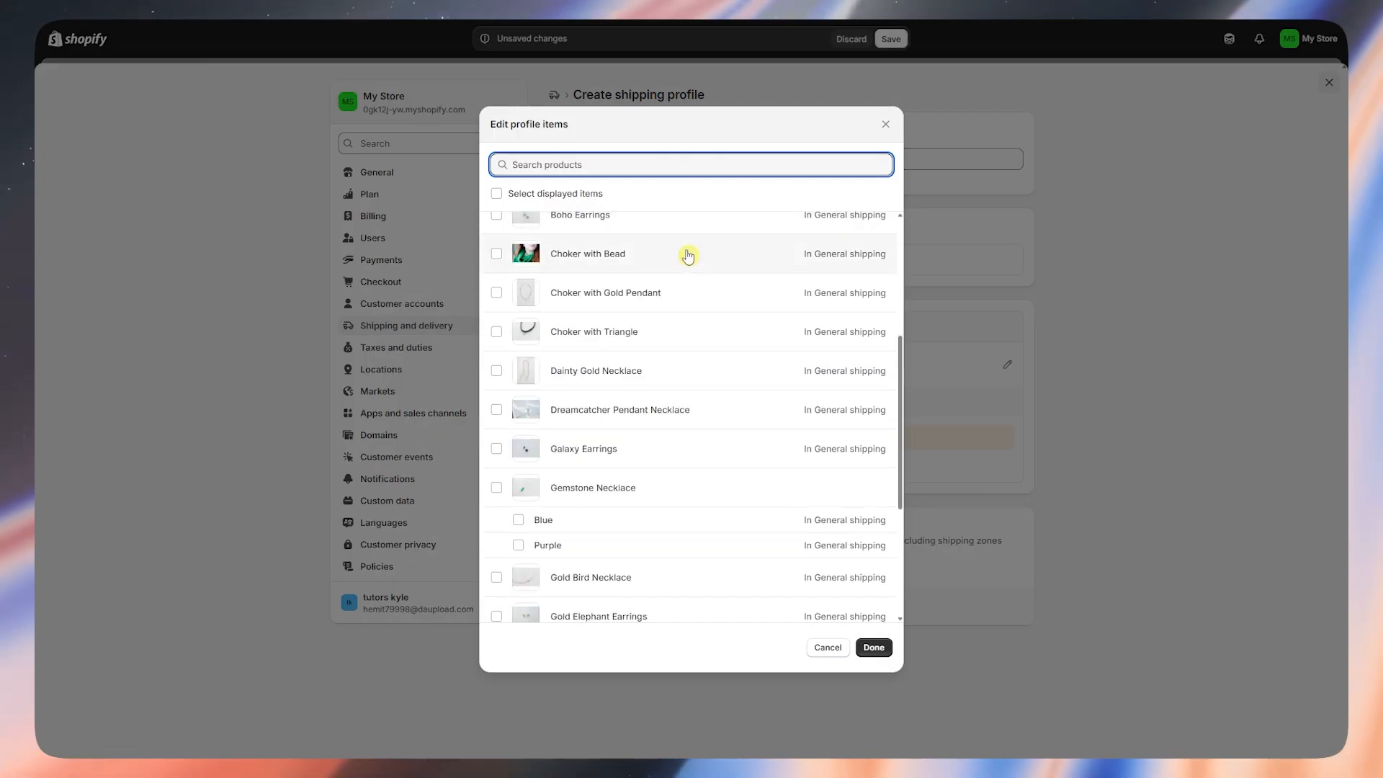
scroll(684, 258, "down", 2)
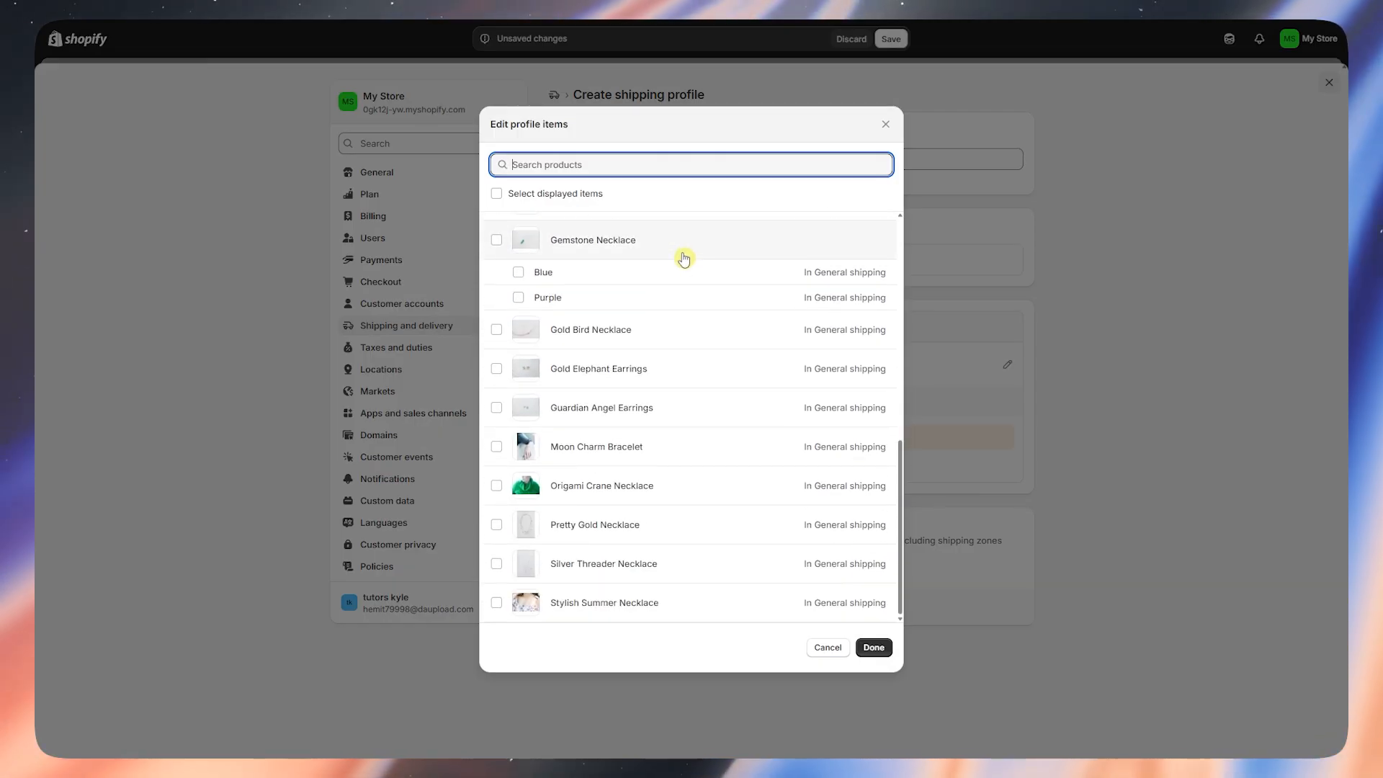
scroll(680, 281, "up", 8)
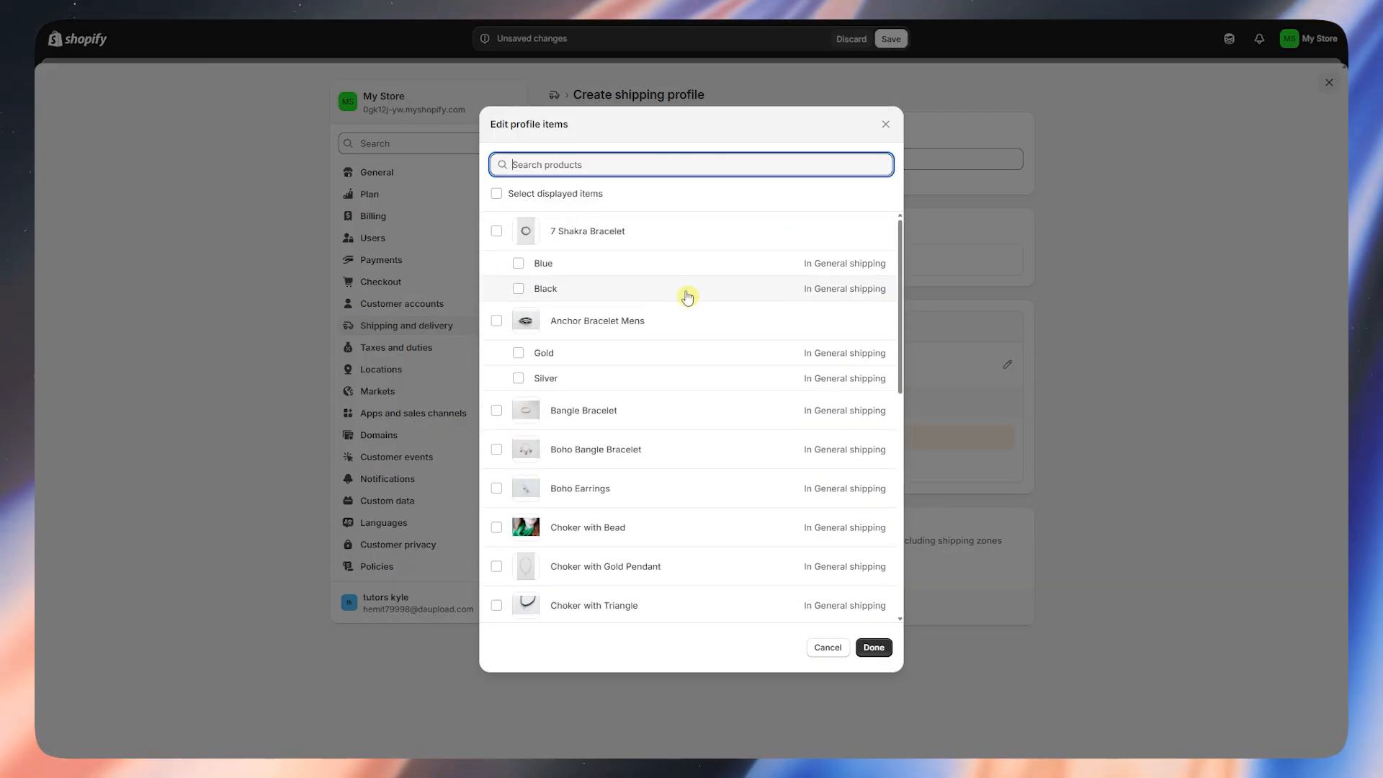
left_click(497, 231)
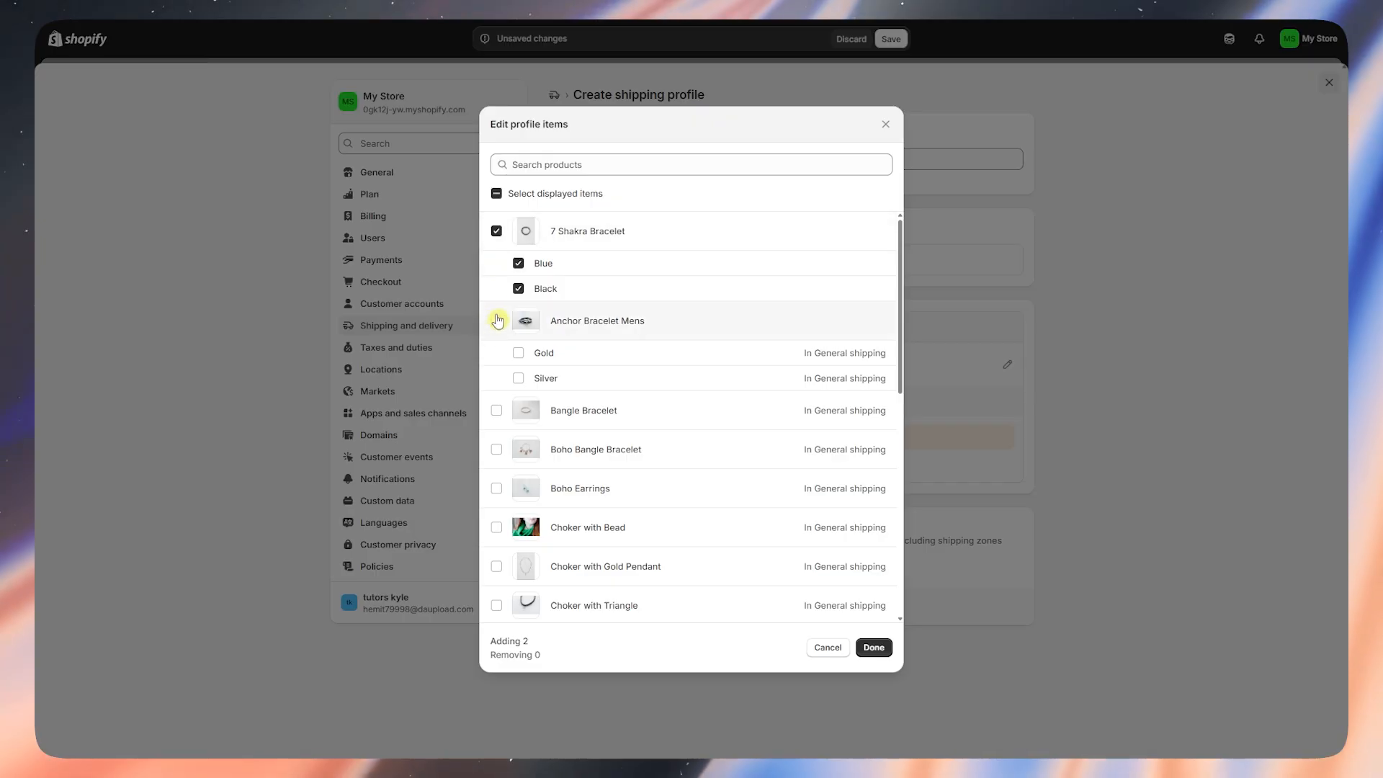
left_click(496, 320)
left_click(496, 413)
left_click(496, 450)
left_click(496, 488)
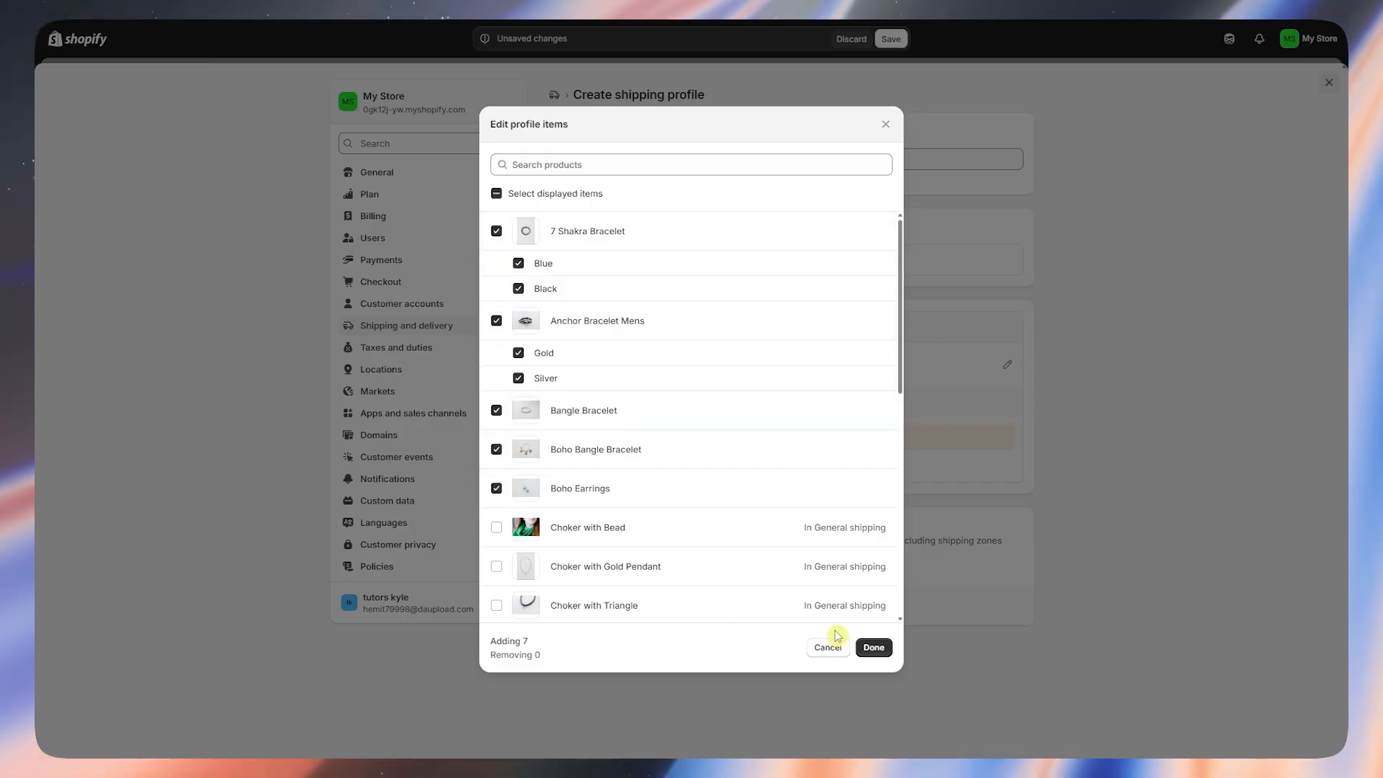
left_click(874, 648)
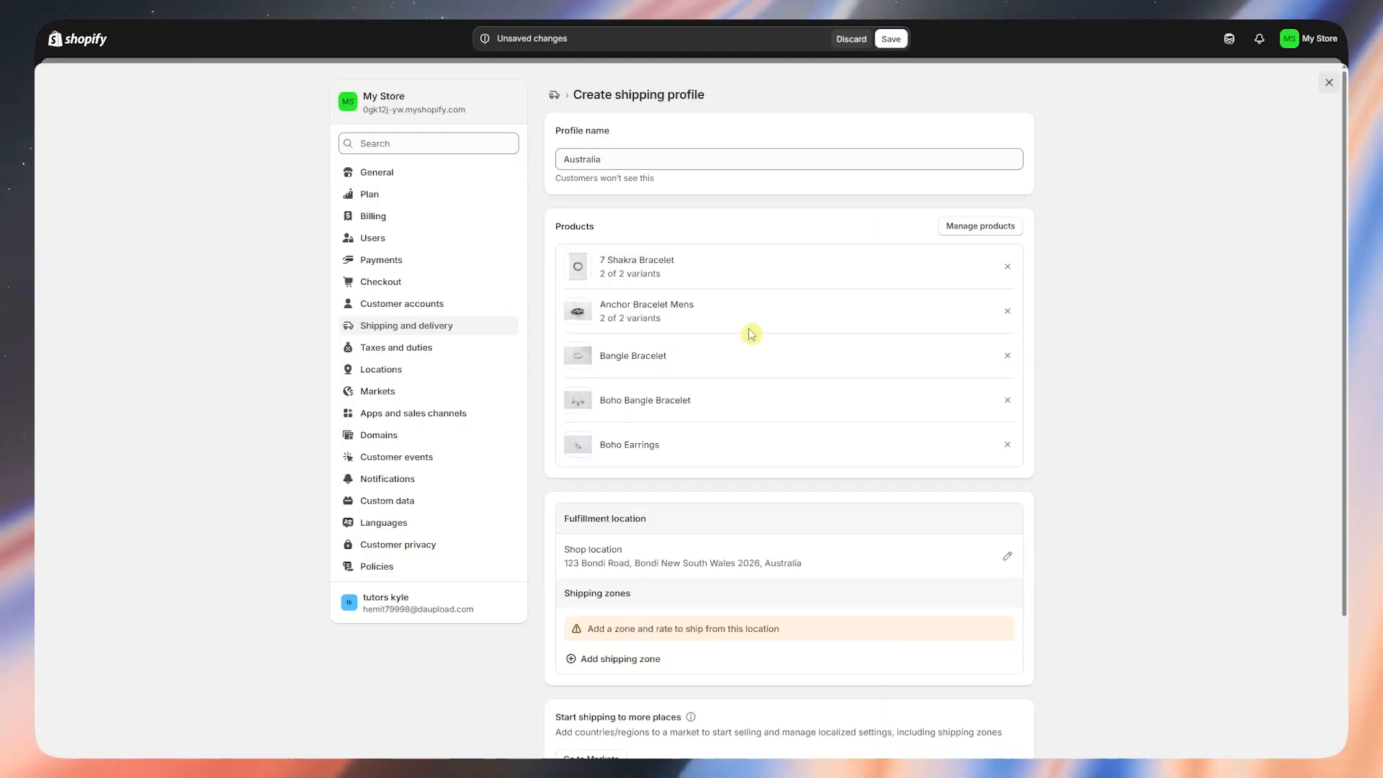
- Review the profile's Shop location and shipping zone section
scroll(750, 330, "down", 2)
scroll(699, 403, "down", 1)
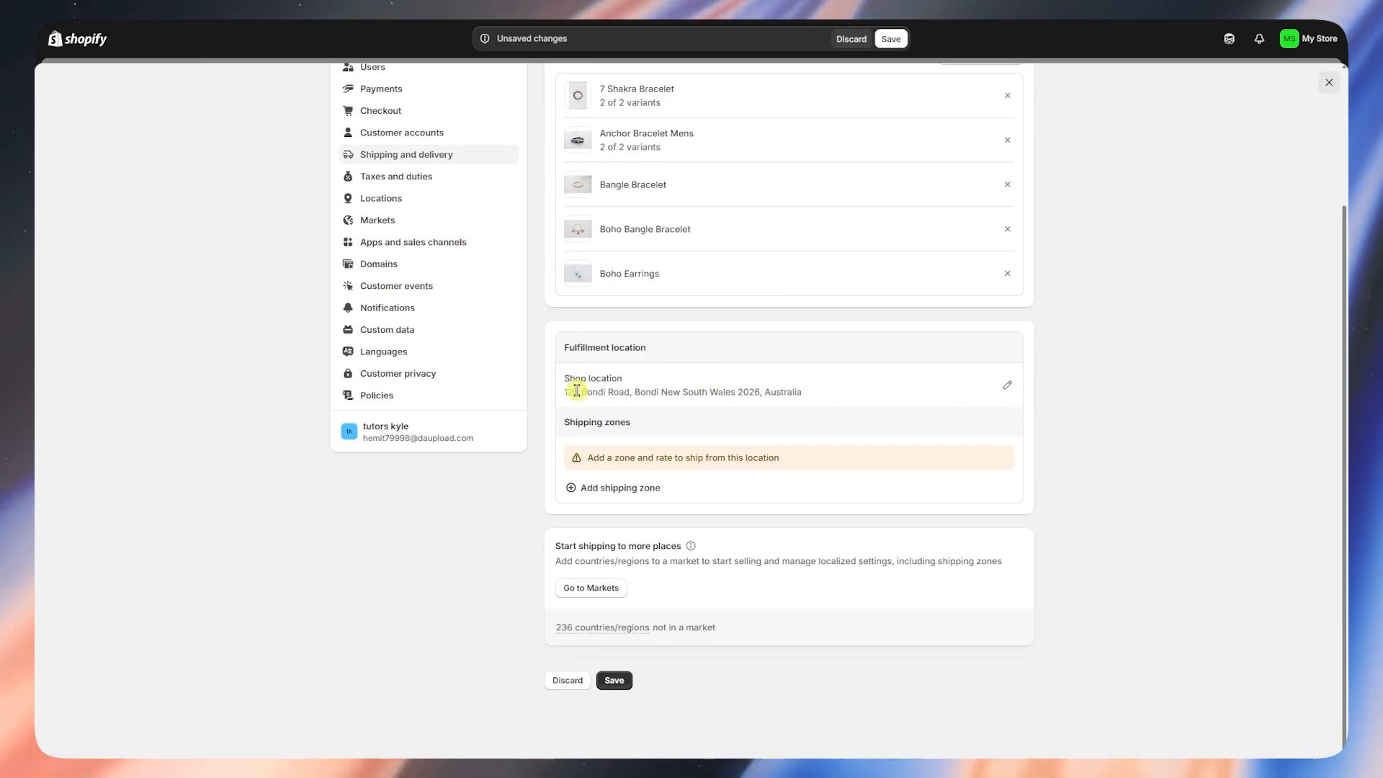
left_click_drag(566, 401, 824, 395)
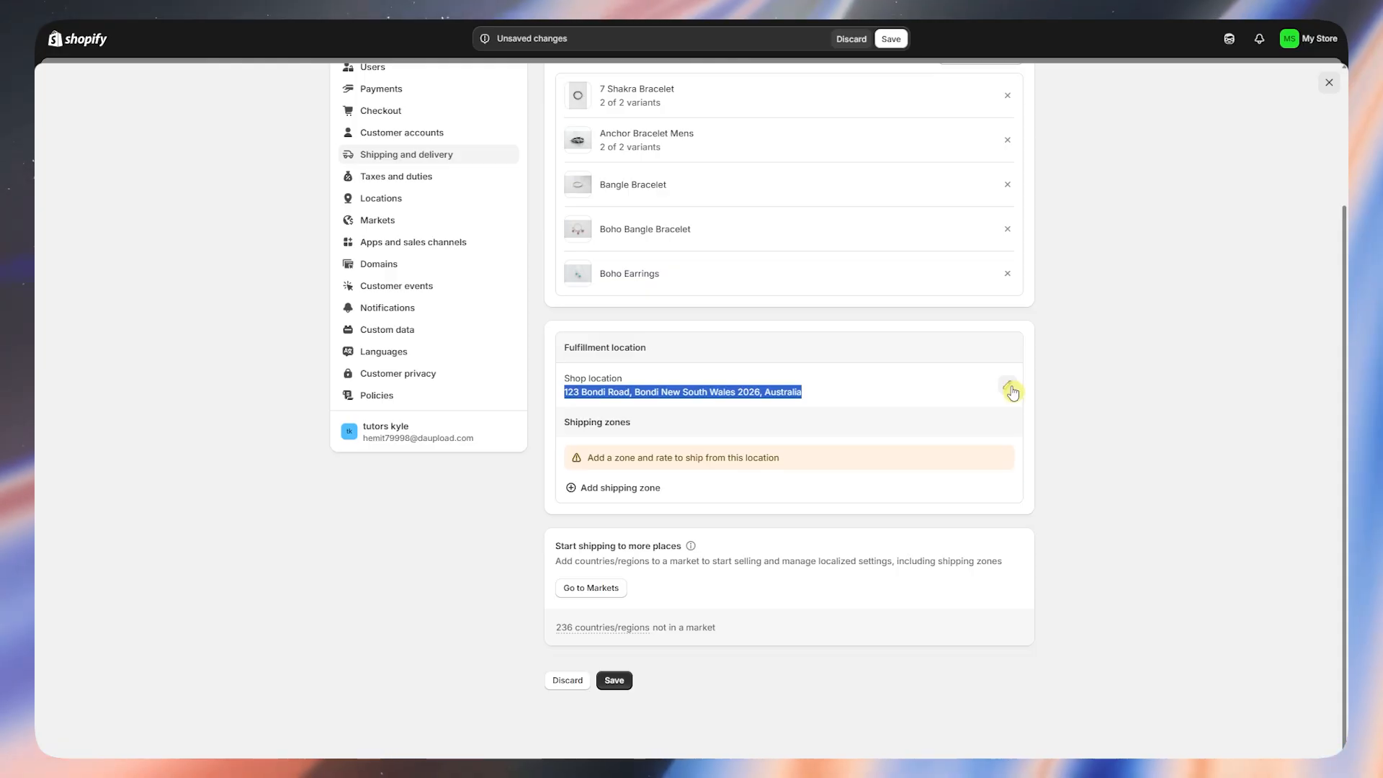
left_click(829, 426)
left_click_drag(563, 425, 755, 452)
left_click(683, 443)
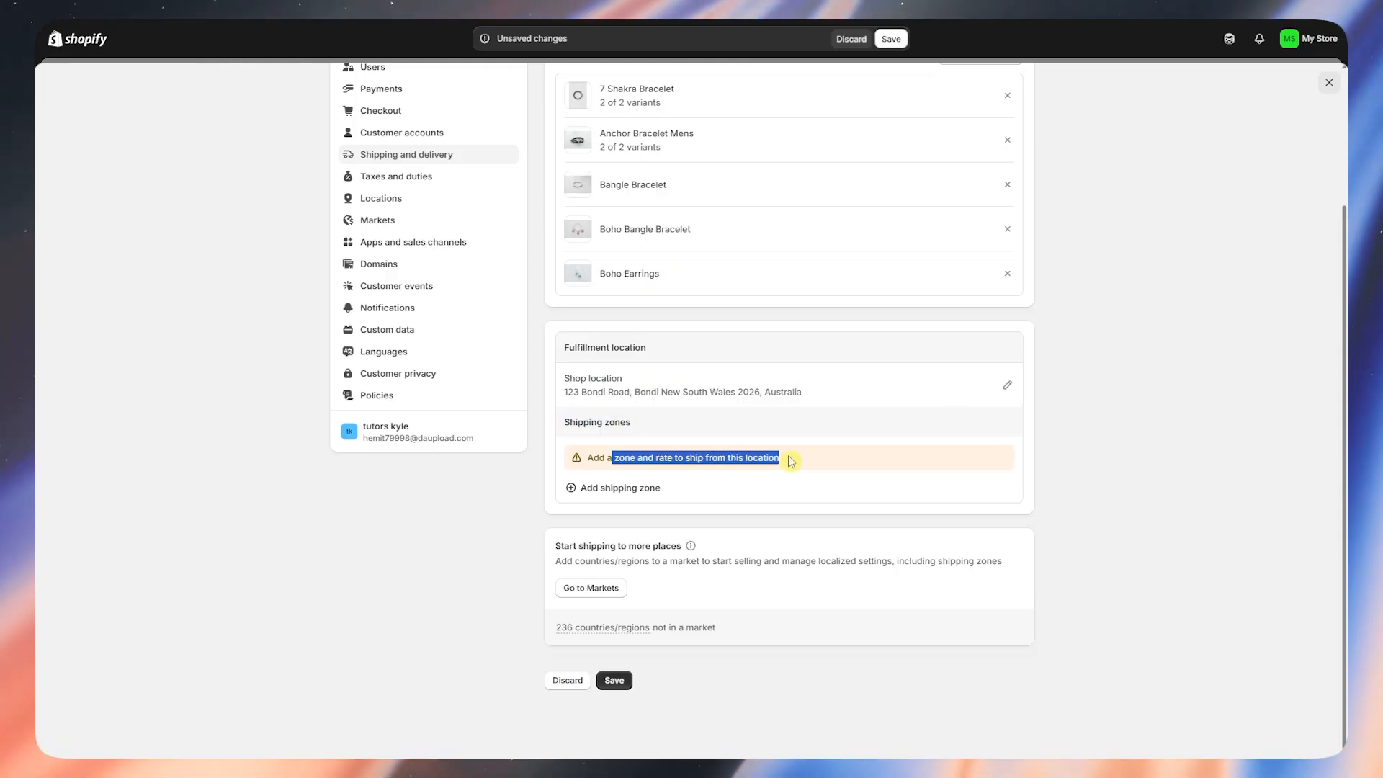
- Add a zone under the Shop location covering all of Asia, named Asia
left_click(747, 498)
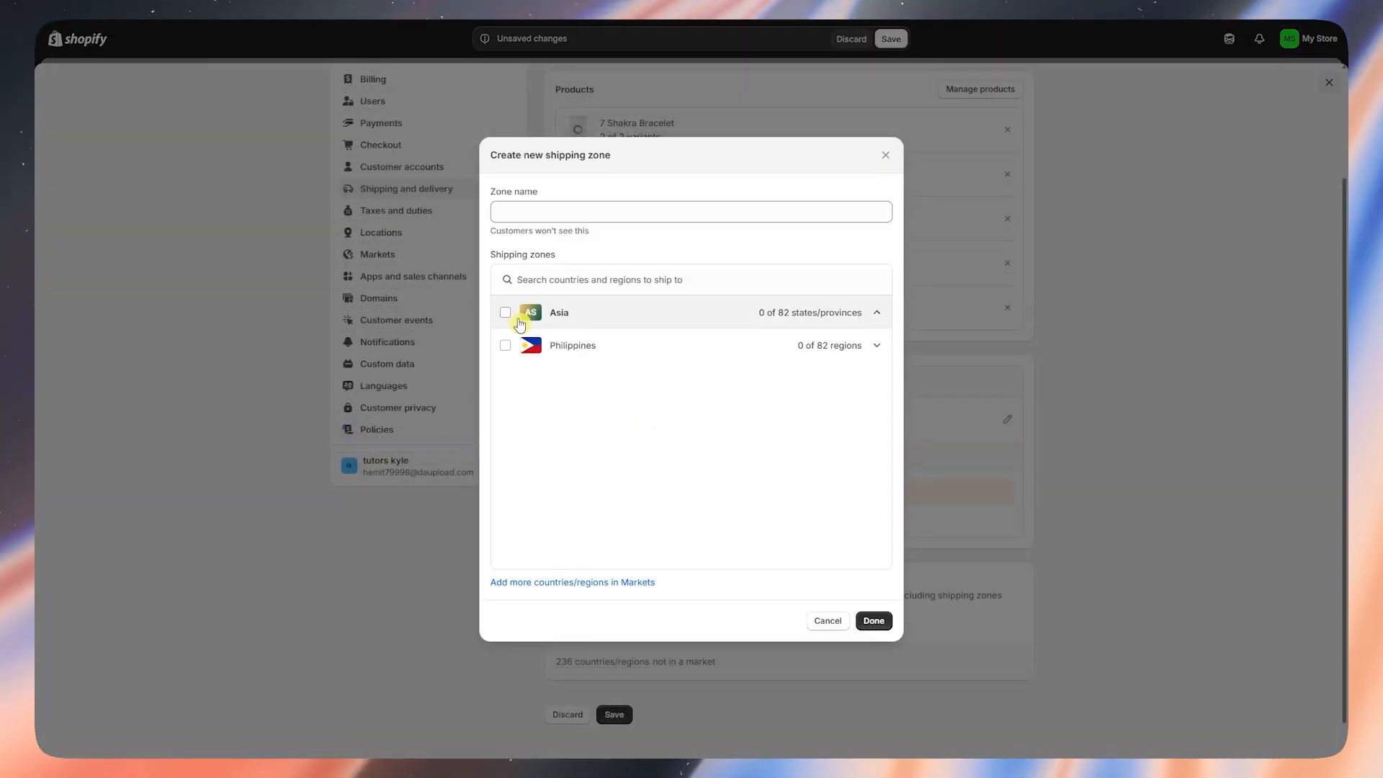
left_click(506, 314)
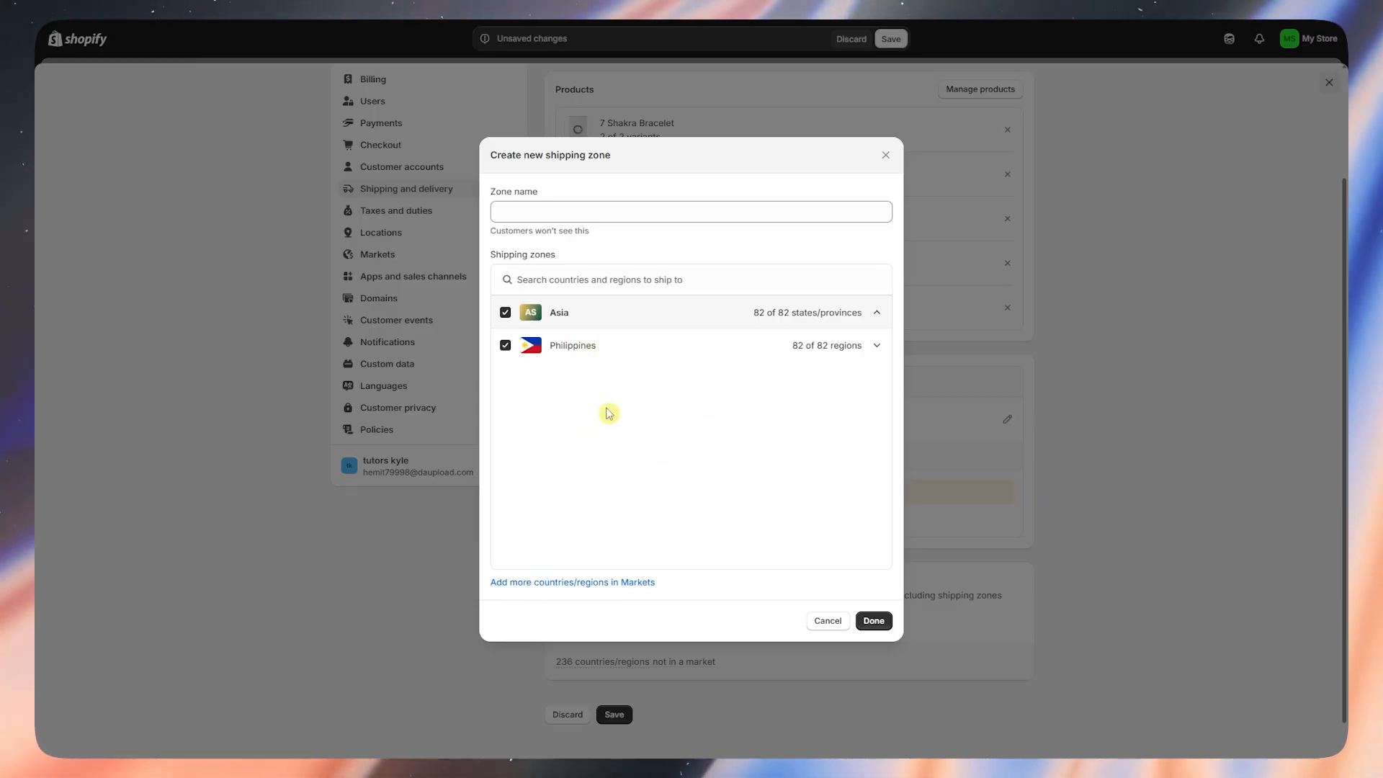
left_click(572, 214)
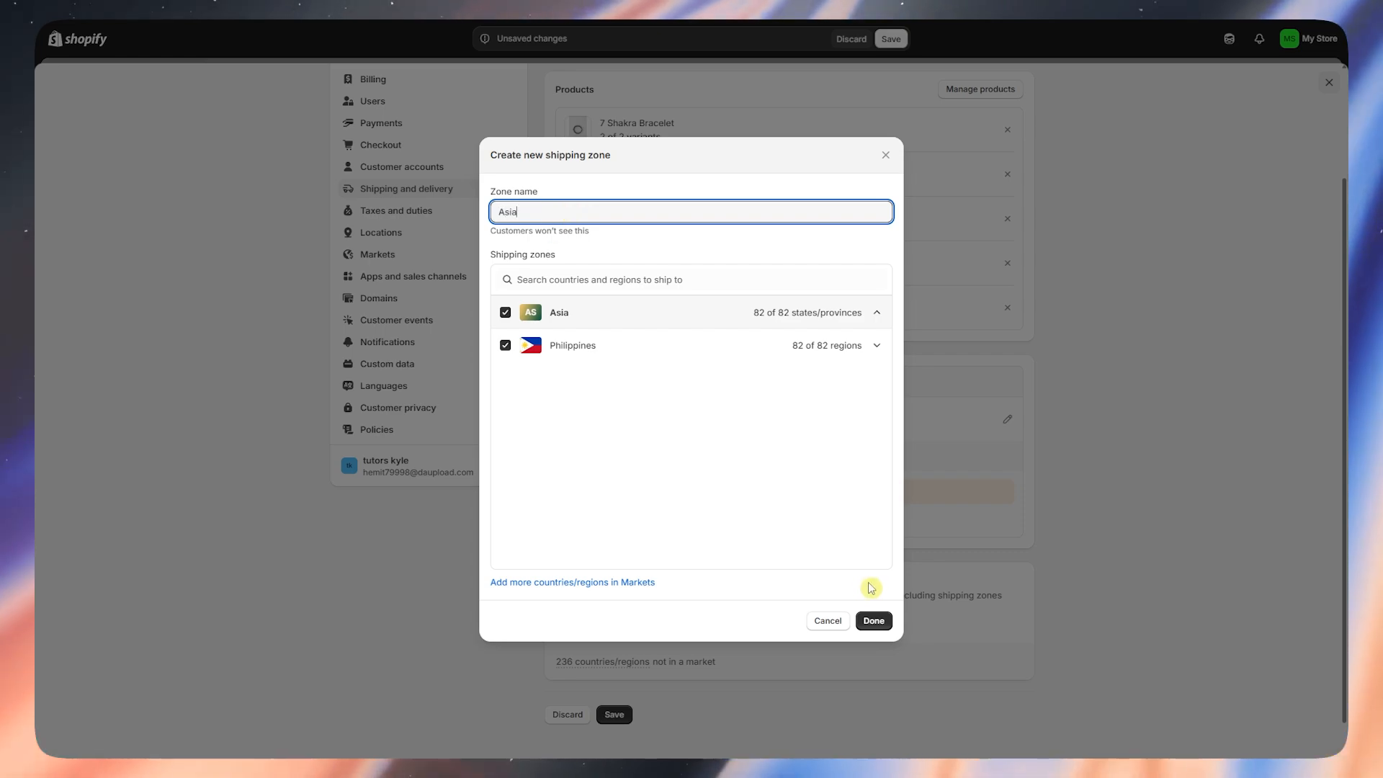
left_click(883, 621)
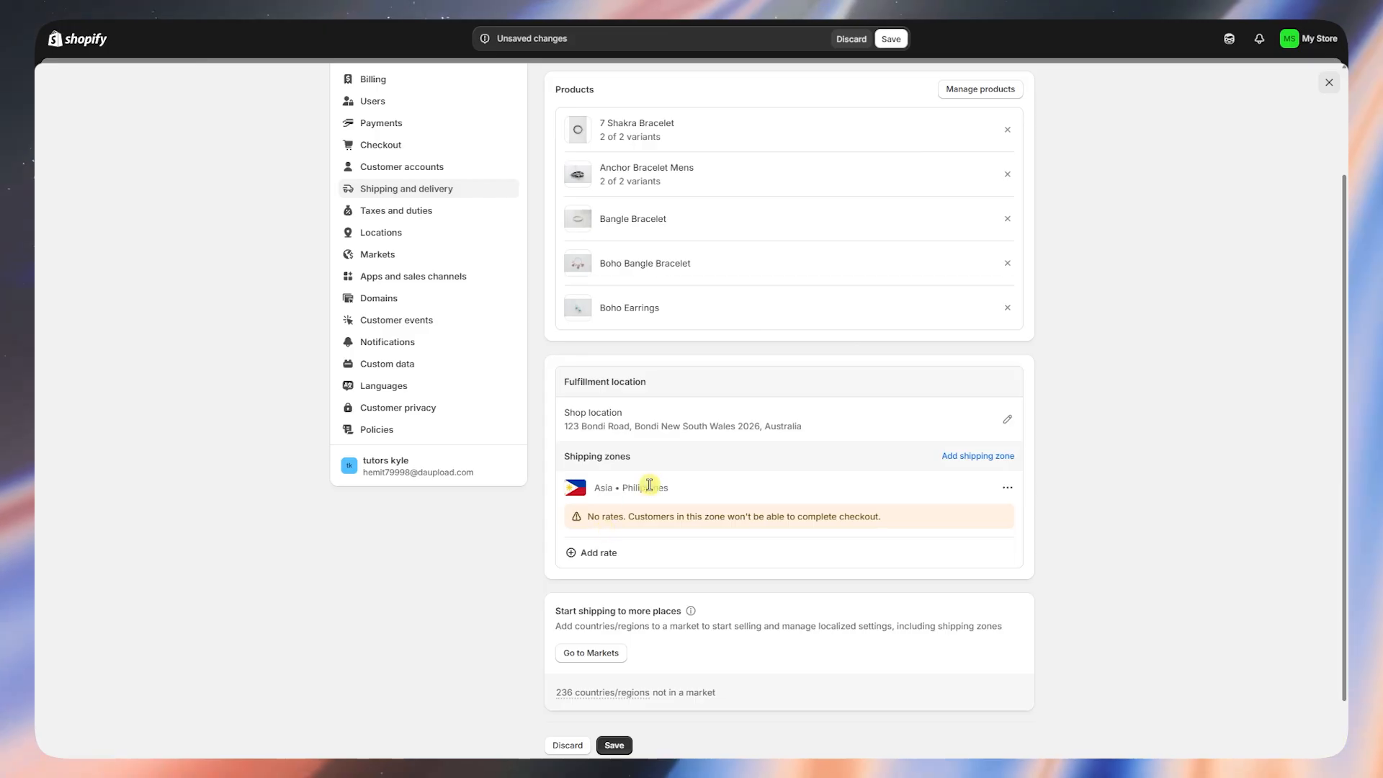
- Add a rate to the Asia zone and try carrier-calculated rates with Sendle discounted rates
left_click(602, 554)
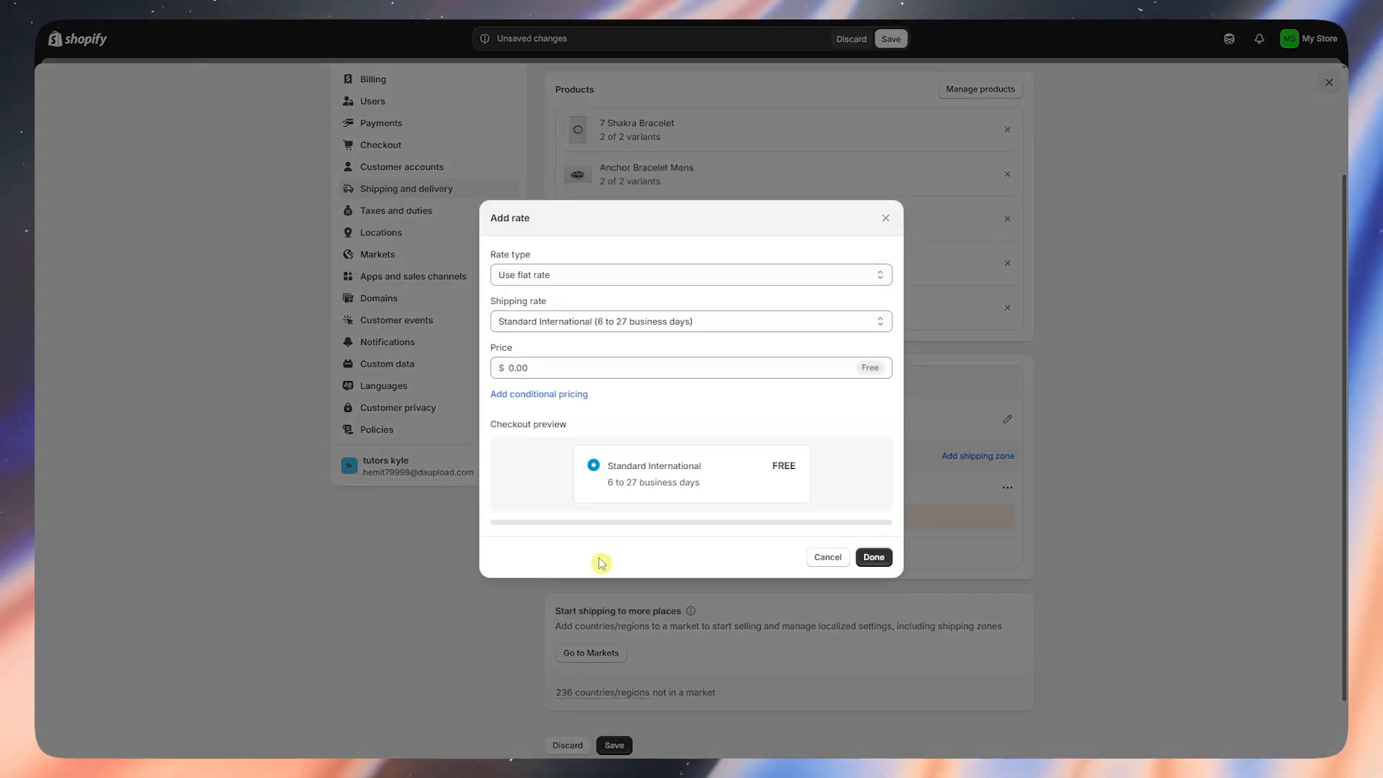
left_click(528, 282)
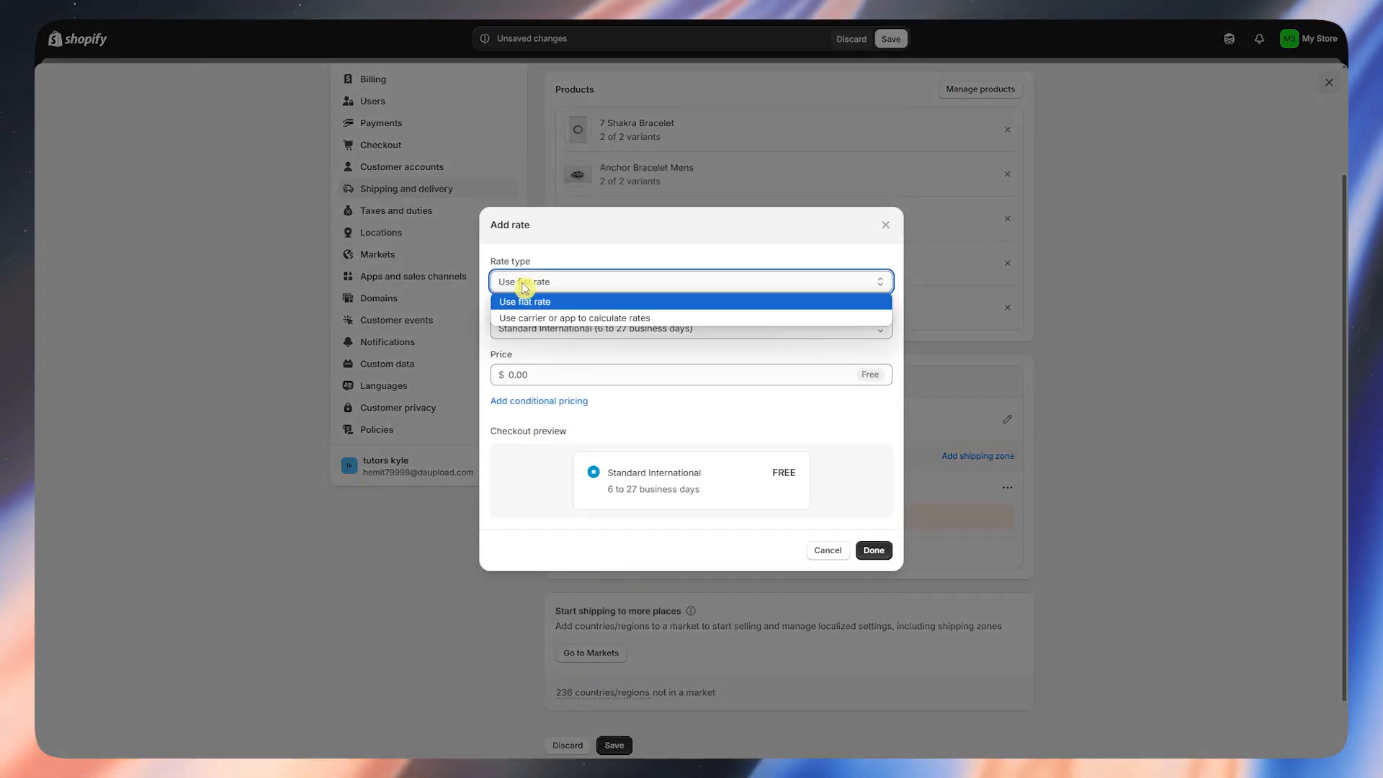
left_click(575, 319)
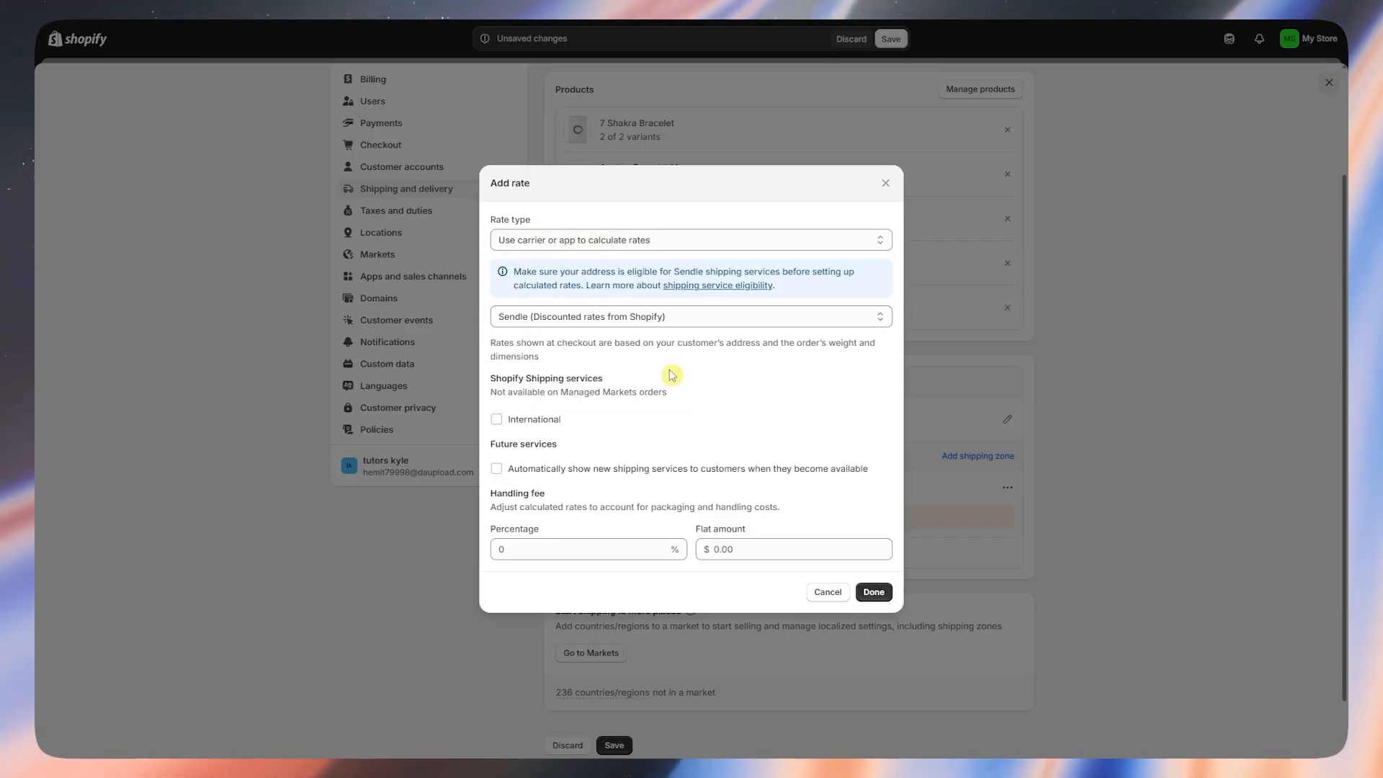
left_click(611, 318)
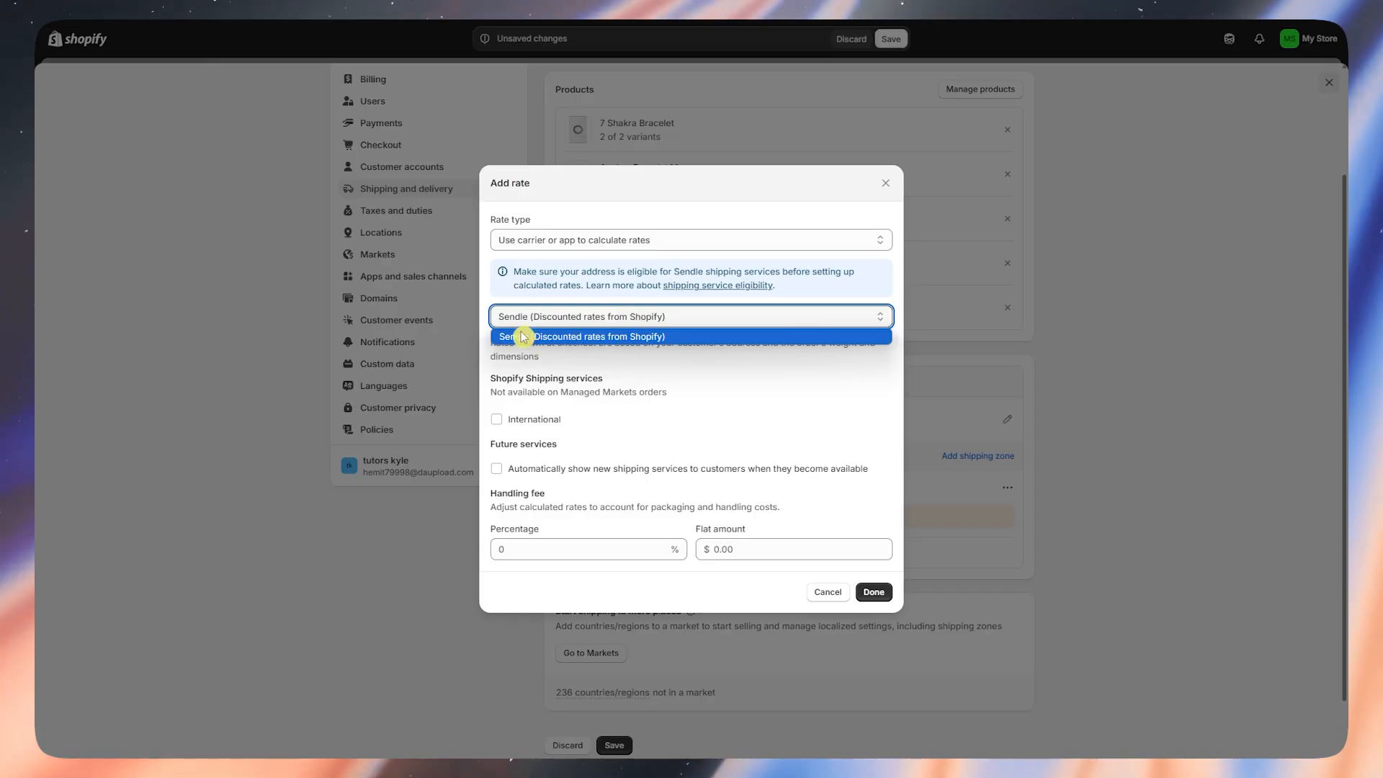
left_click(551, 339)
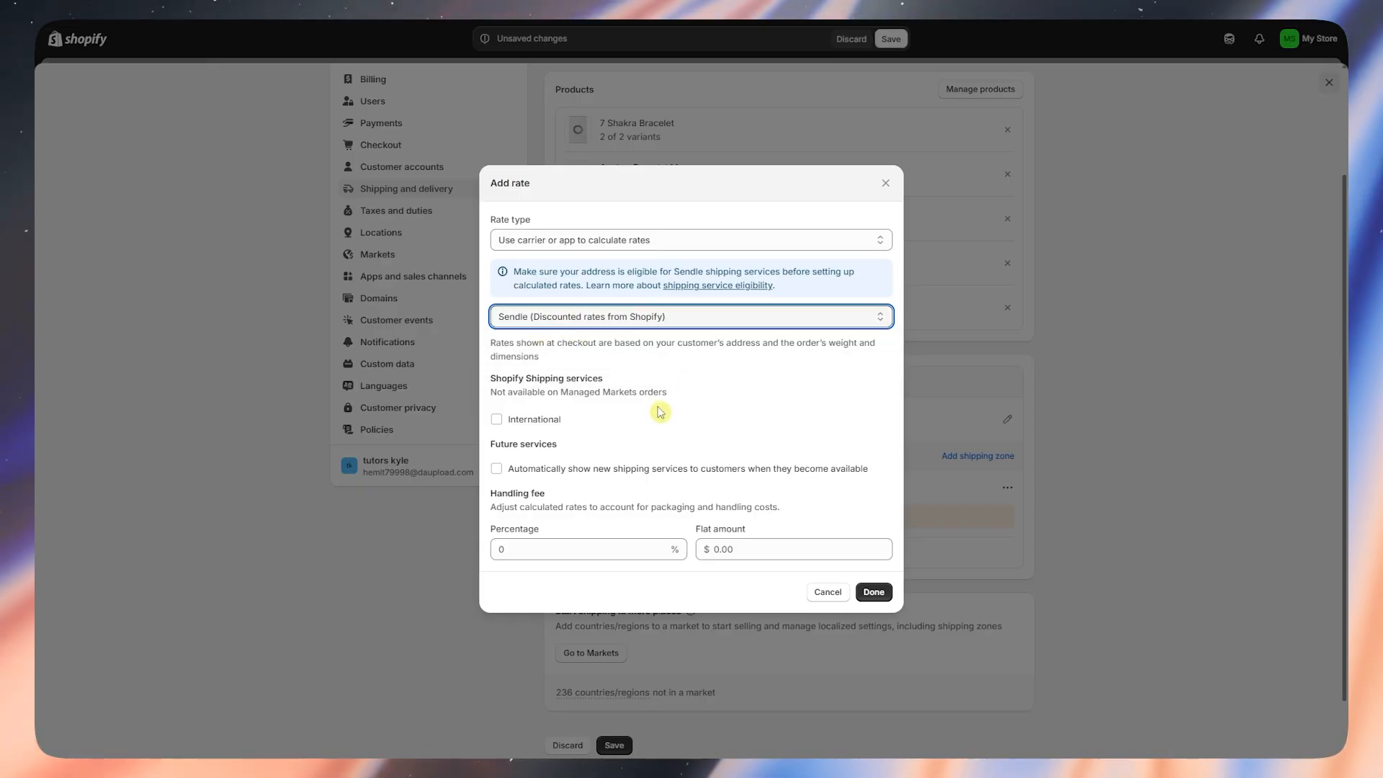
left_click_drag(486, 379, 615, 380)
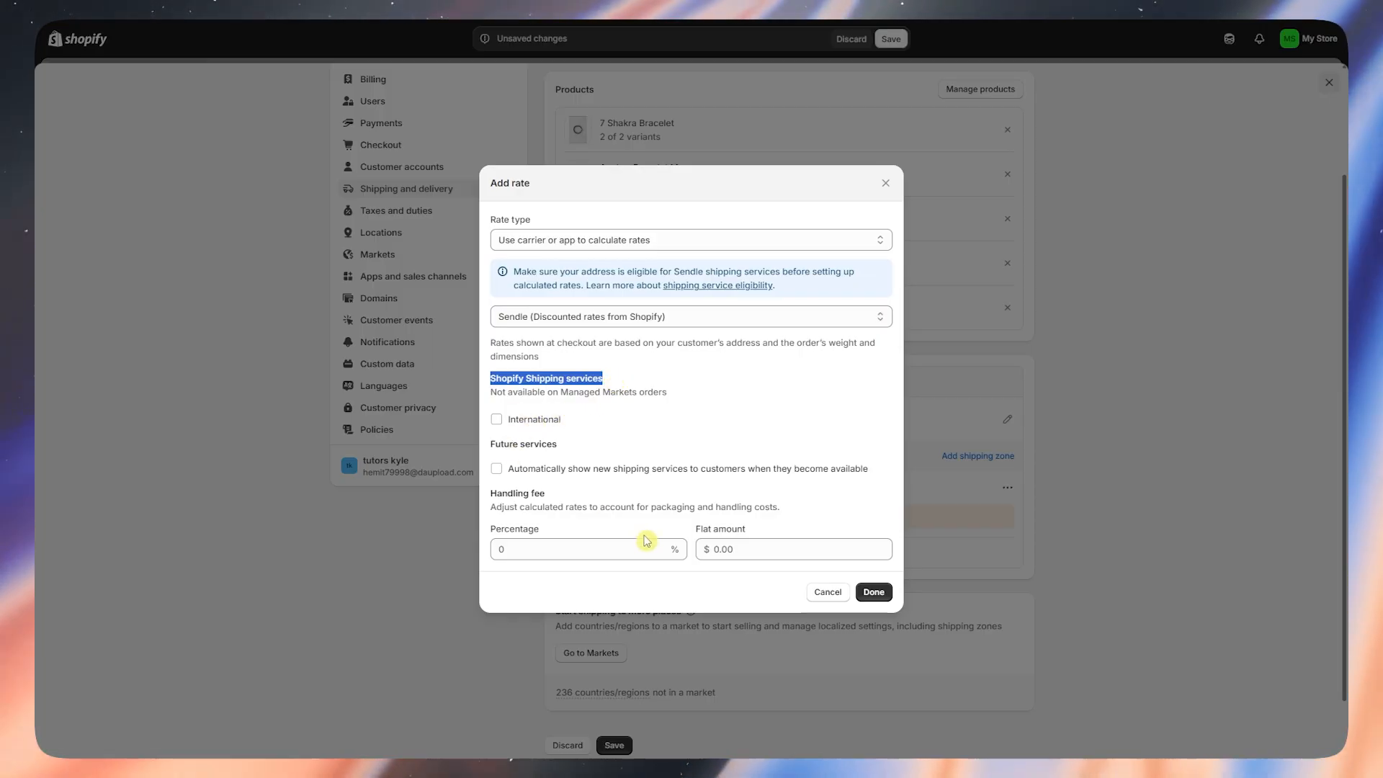
- Try the percentage and flat handling fee options, then switch the rate type back to flat rate
left_click(547, 549)
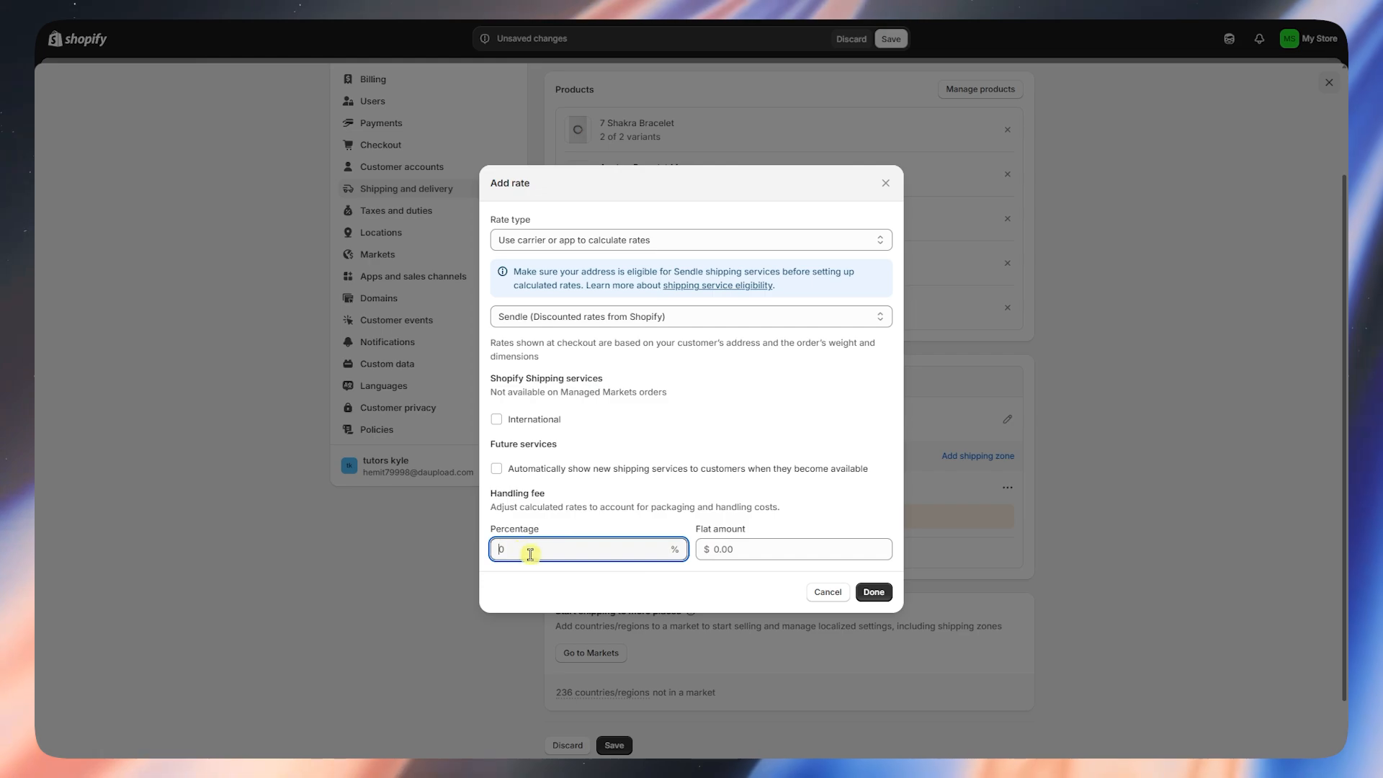
left_click(771, 550)
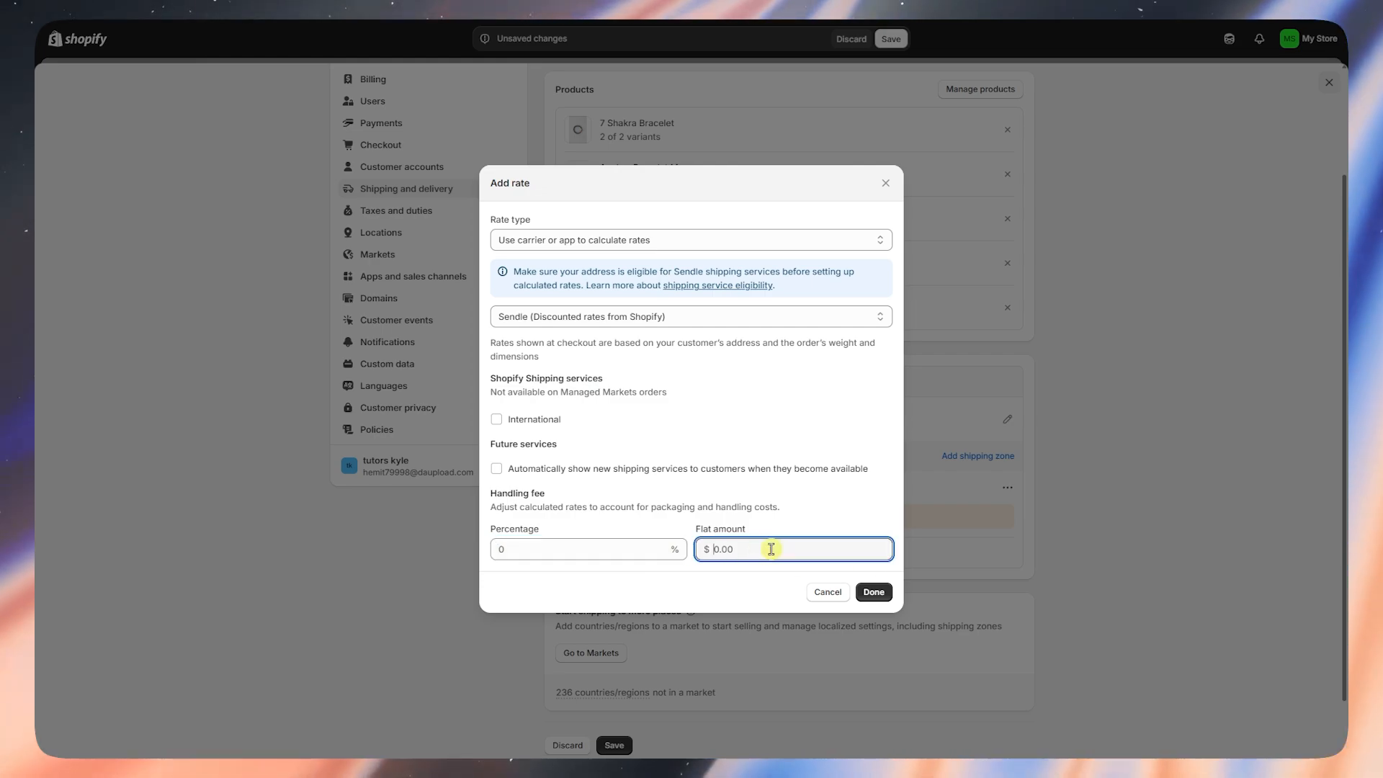
left_click(609, 307)
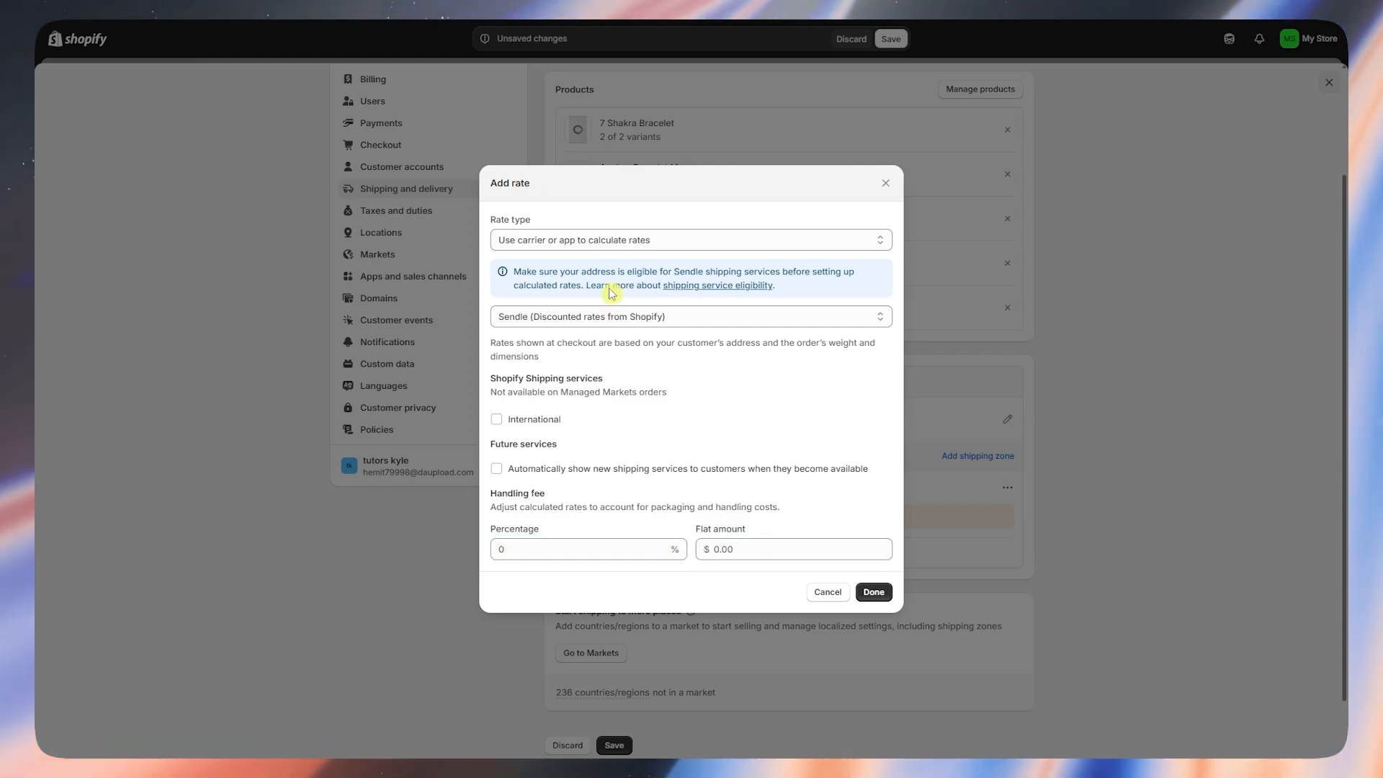
left_click(614, 240)
left_click(563, 260)
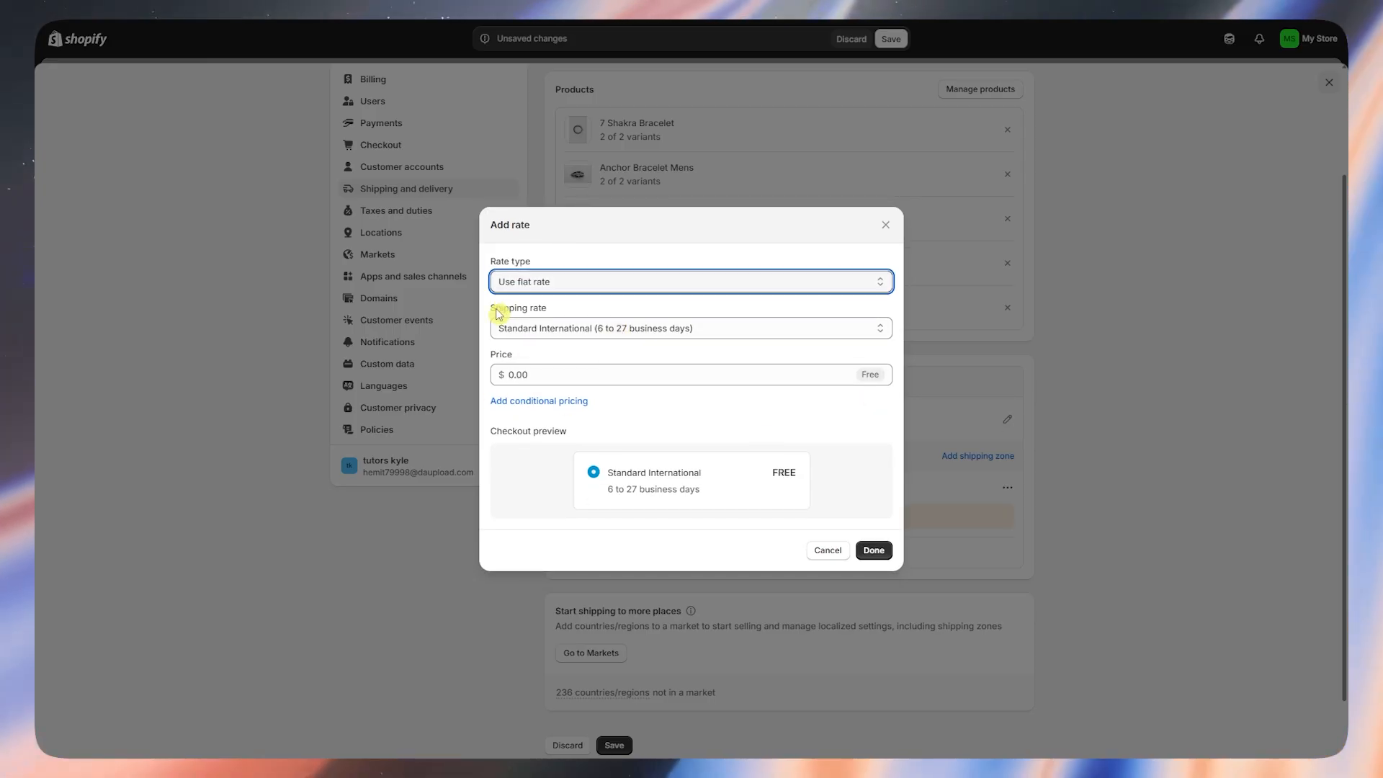
- Try a custom rate name, then go back to Standard International as the rate
left_click_drag(495, 314, 565, 309)
left_click(518, 328)
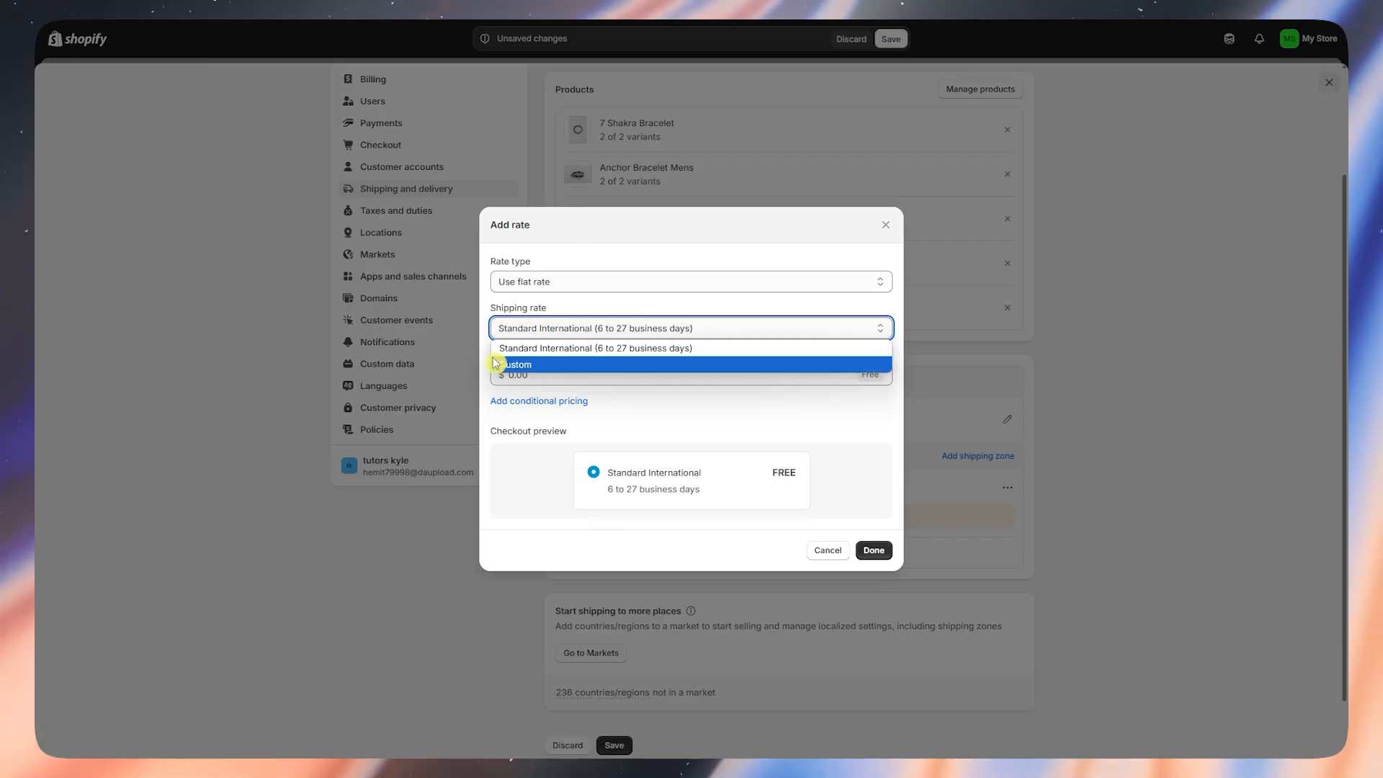
left_click(608, 364)
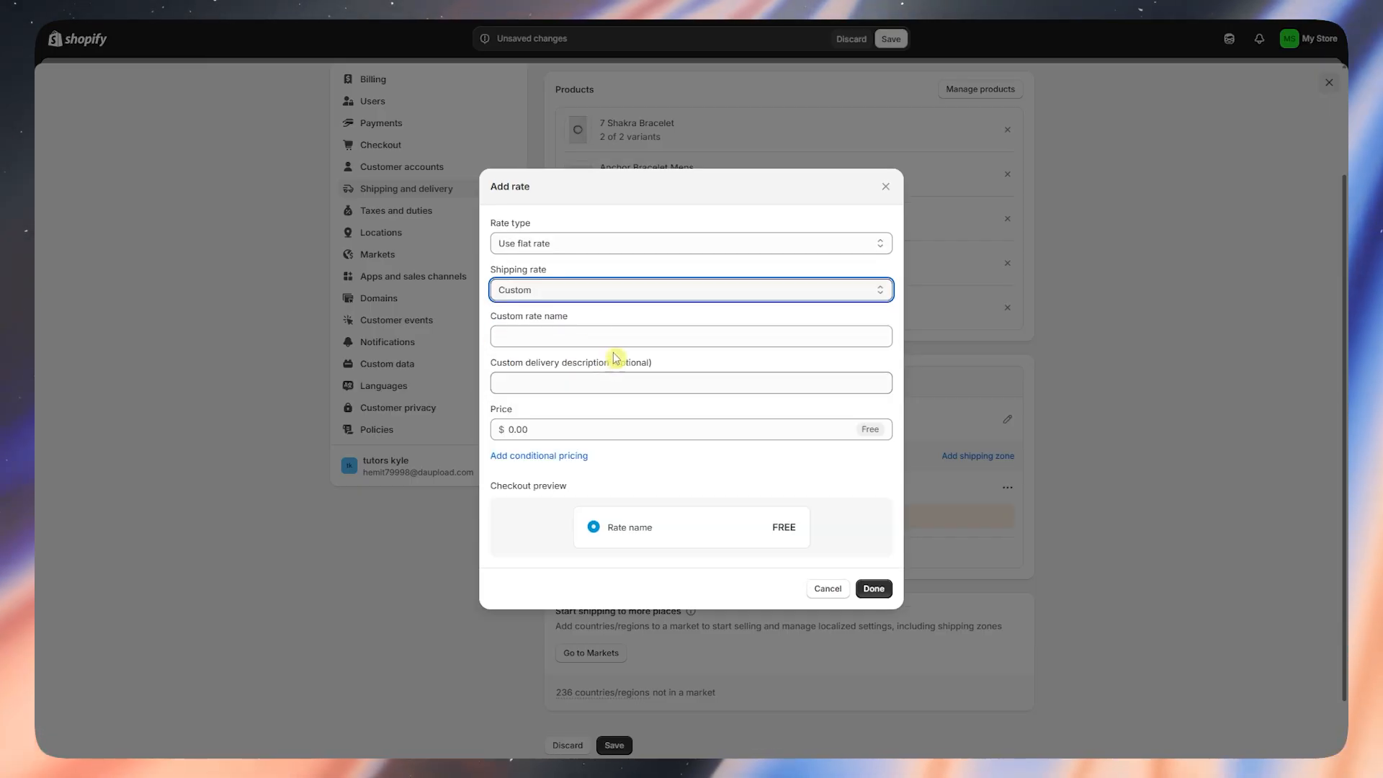
left_click(551, 343)
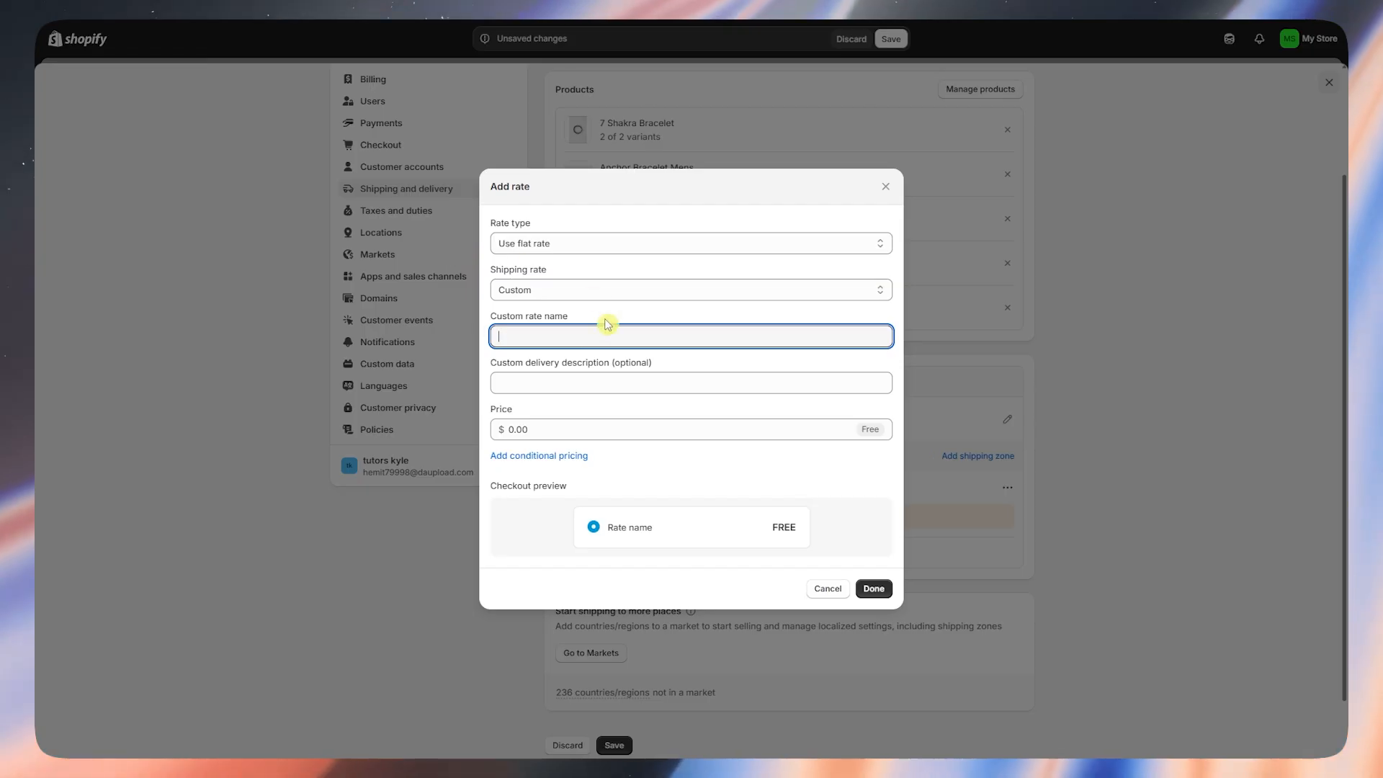
left_click(546, 292)
left_click(569, 300)
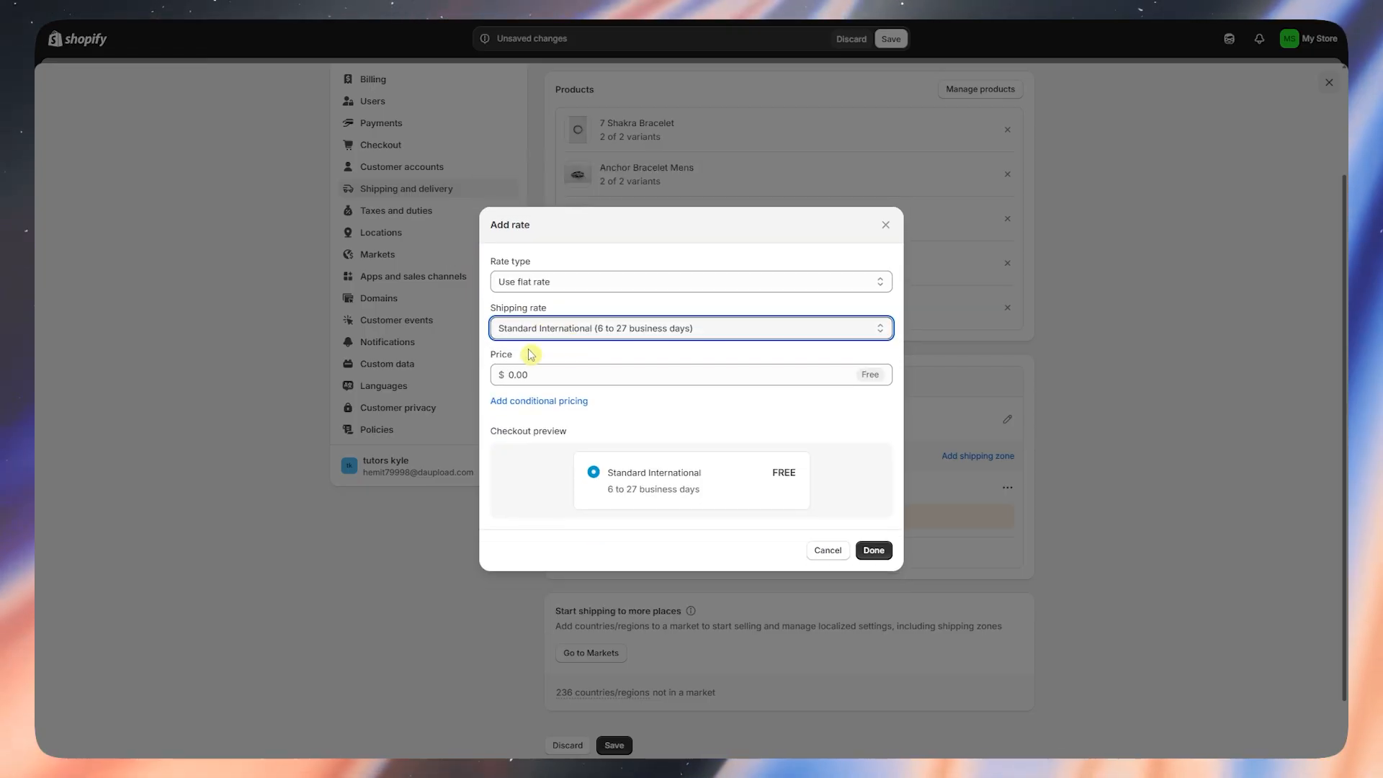
- Price the rate at $50, add 50–100 kg weight conditions, and add it to the zone
left_click(549, 373)
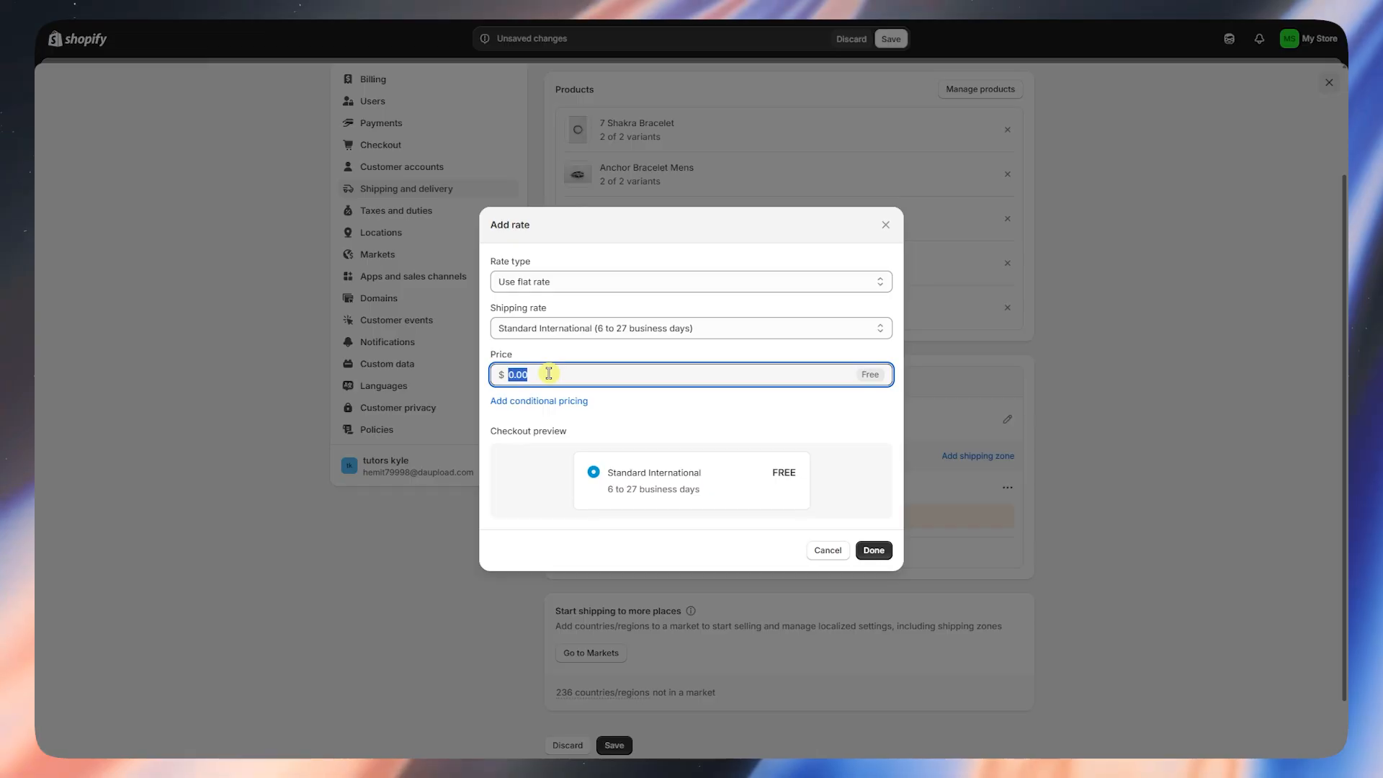
type("1")
key("BackSpace")
type("50")
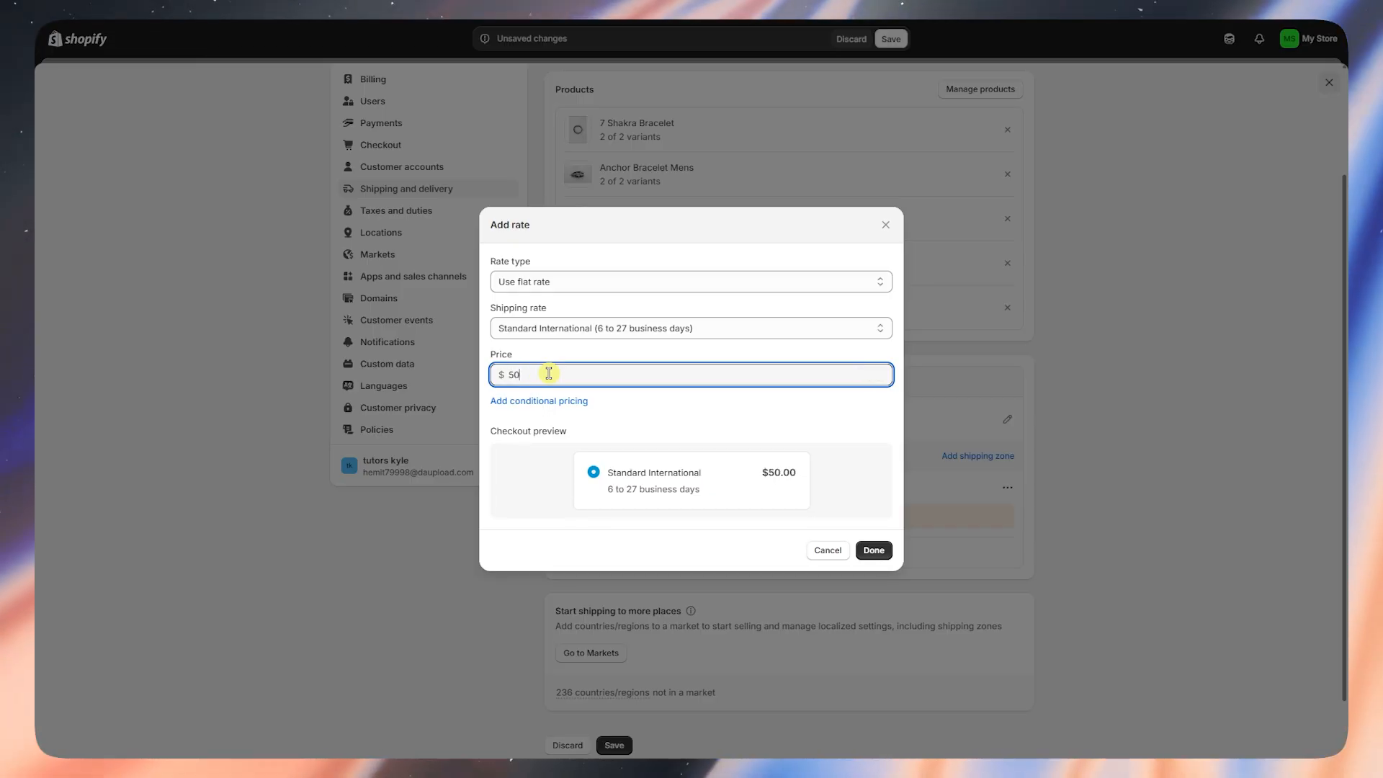
left_click(619, 421)
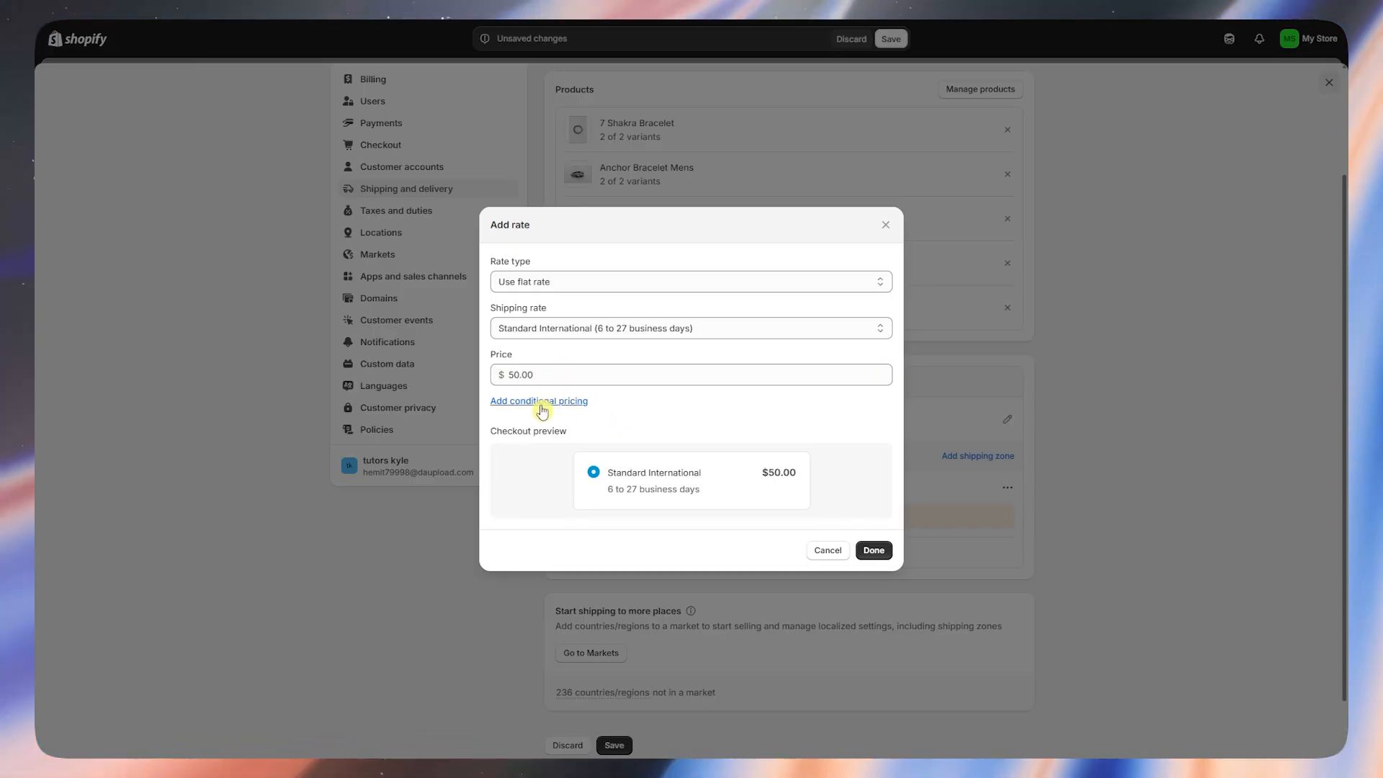
left_click(551, 408)
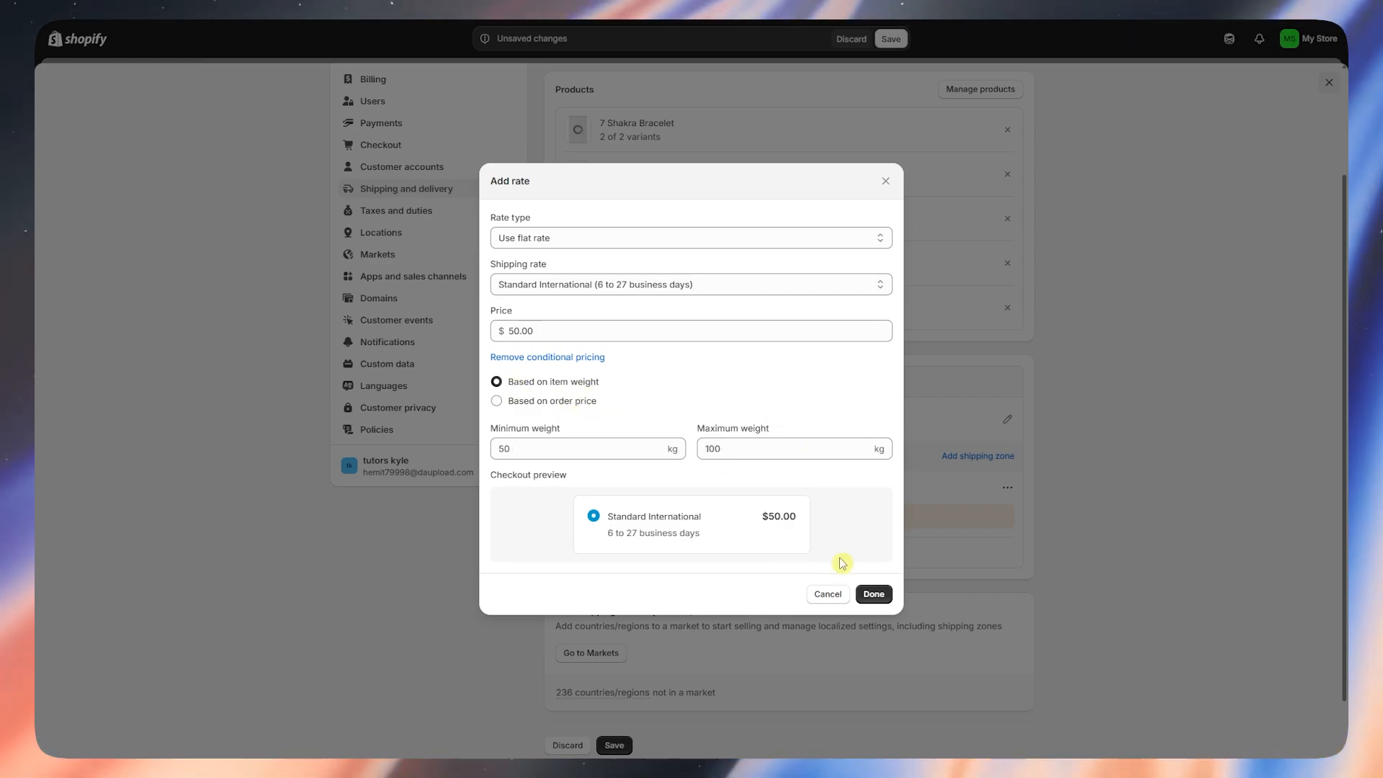
left_click(878, 598)
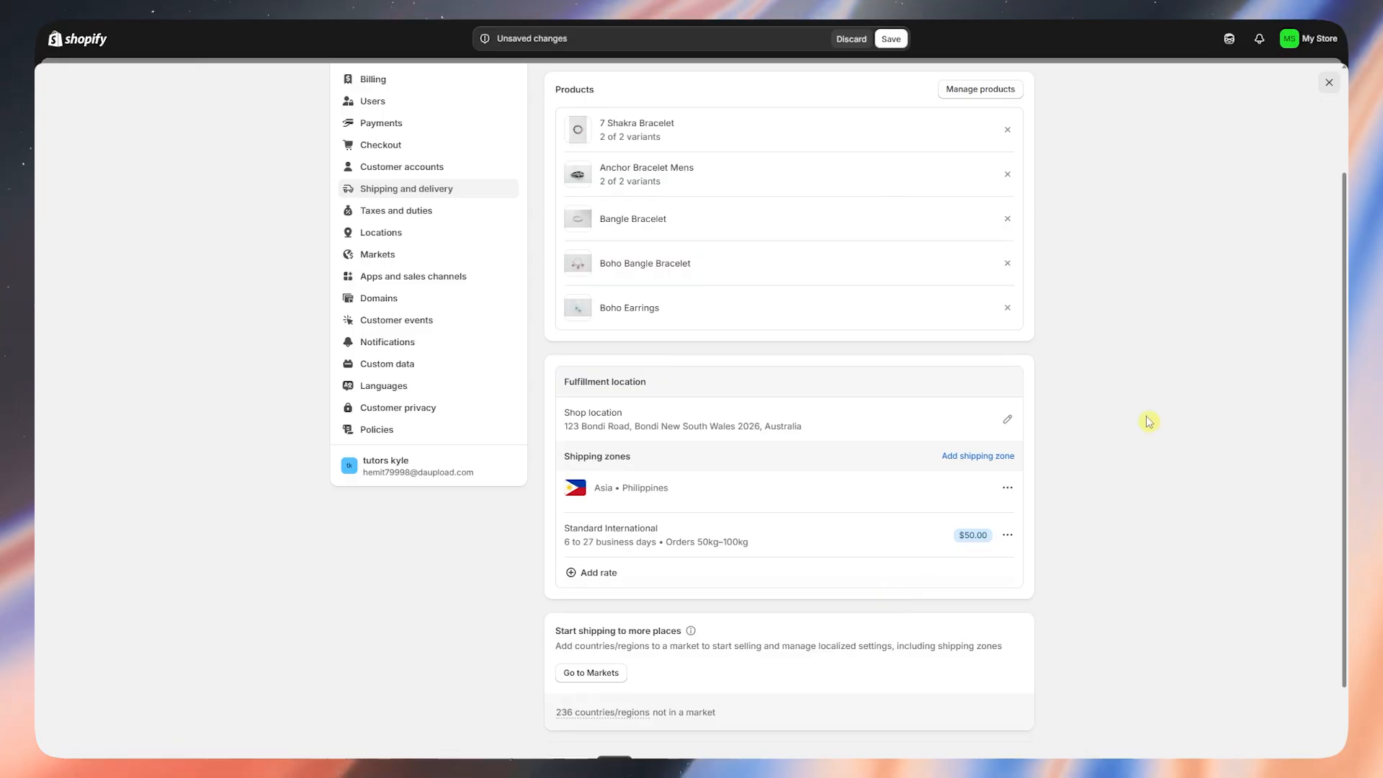
- Leave shipping via Go to Markets and open Payments settings from the Enable Shopify Payments recommendation
scroll(763, 404, "down", 2)
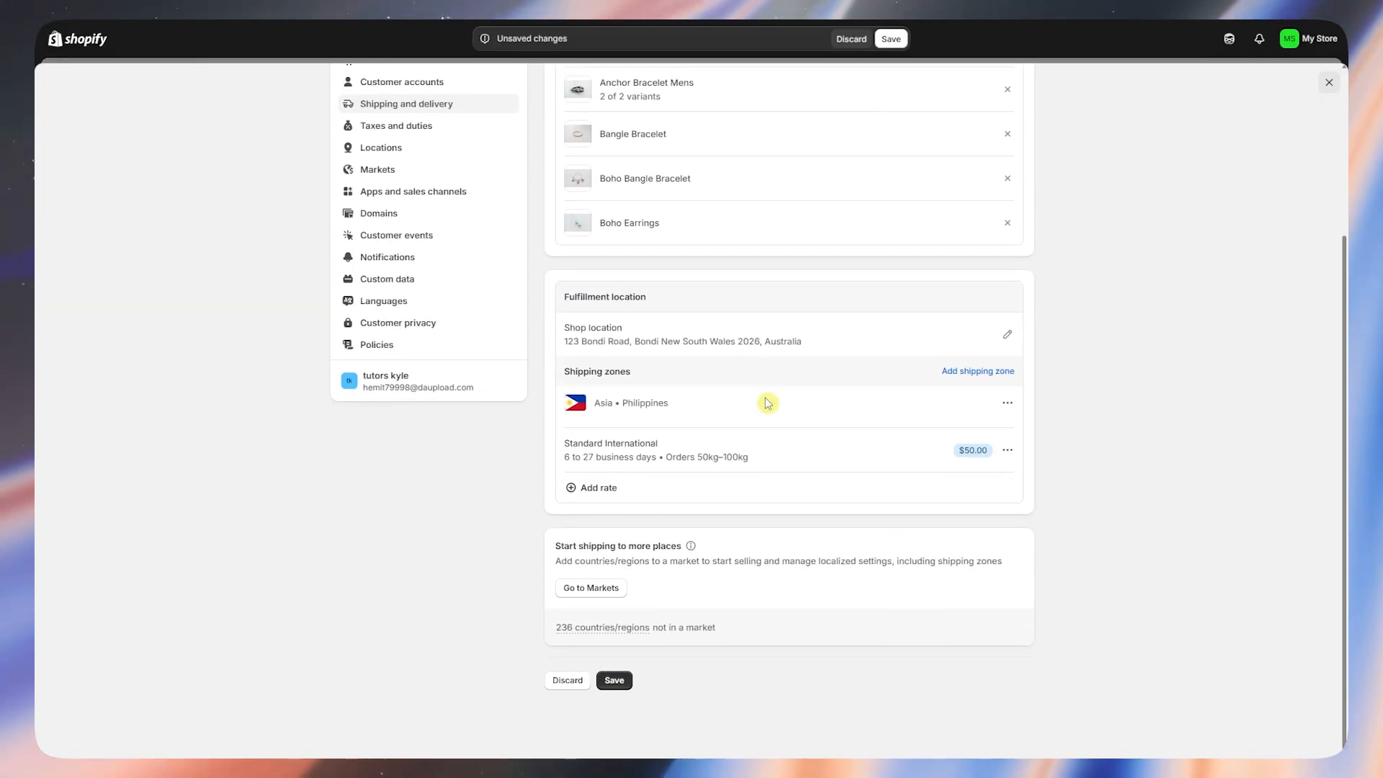
left_click_drag(569, 546, 687, 549)
left_click(688, 592)
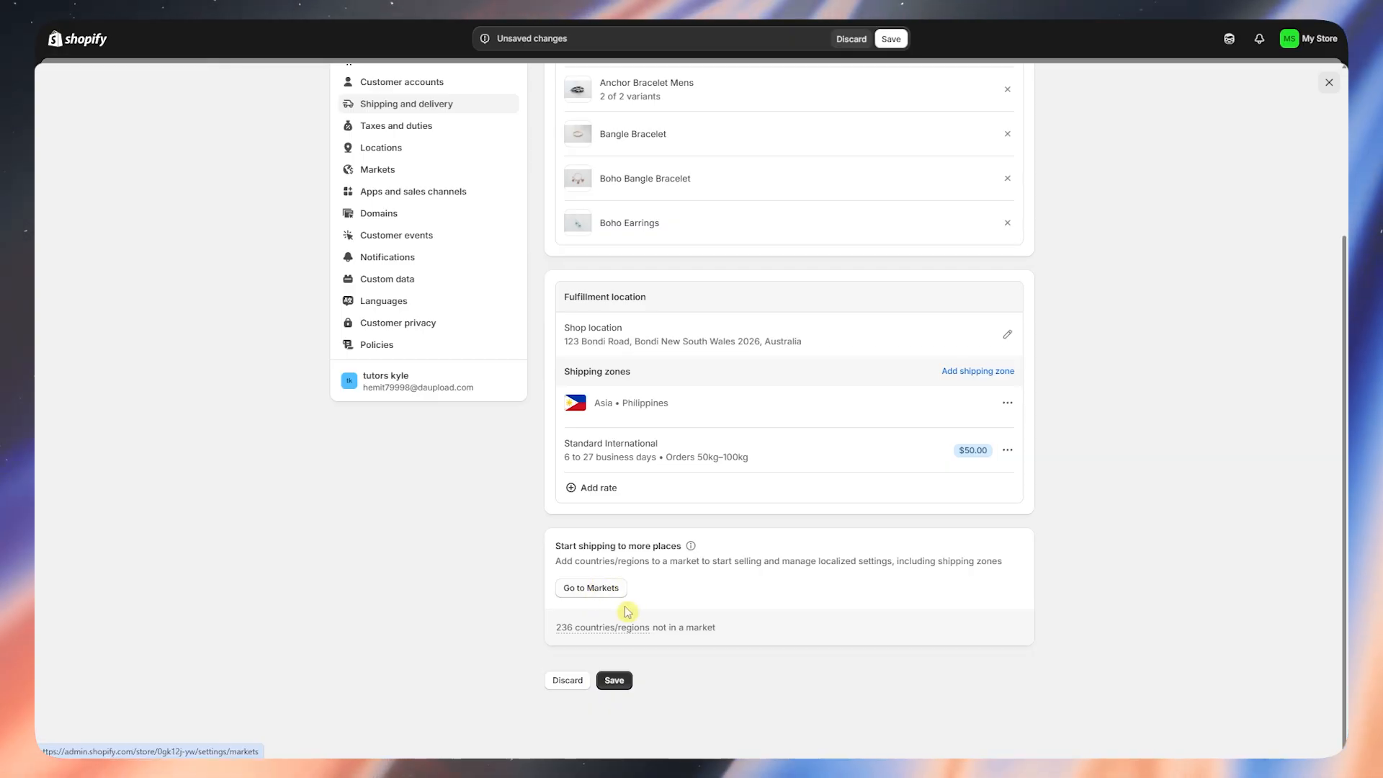
scroll(627, 610, "up", 1)
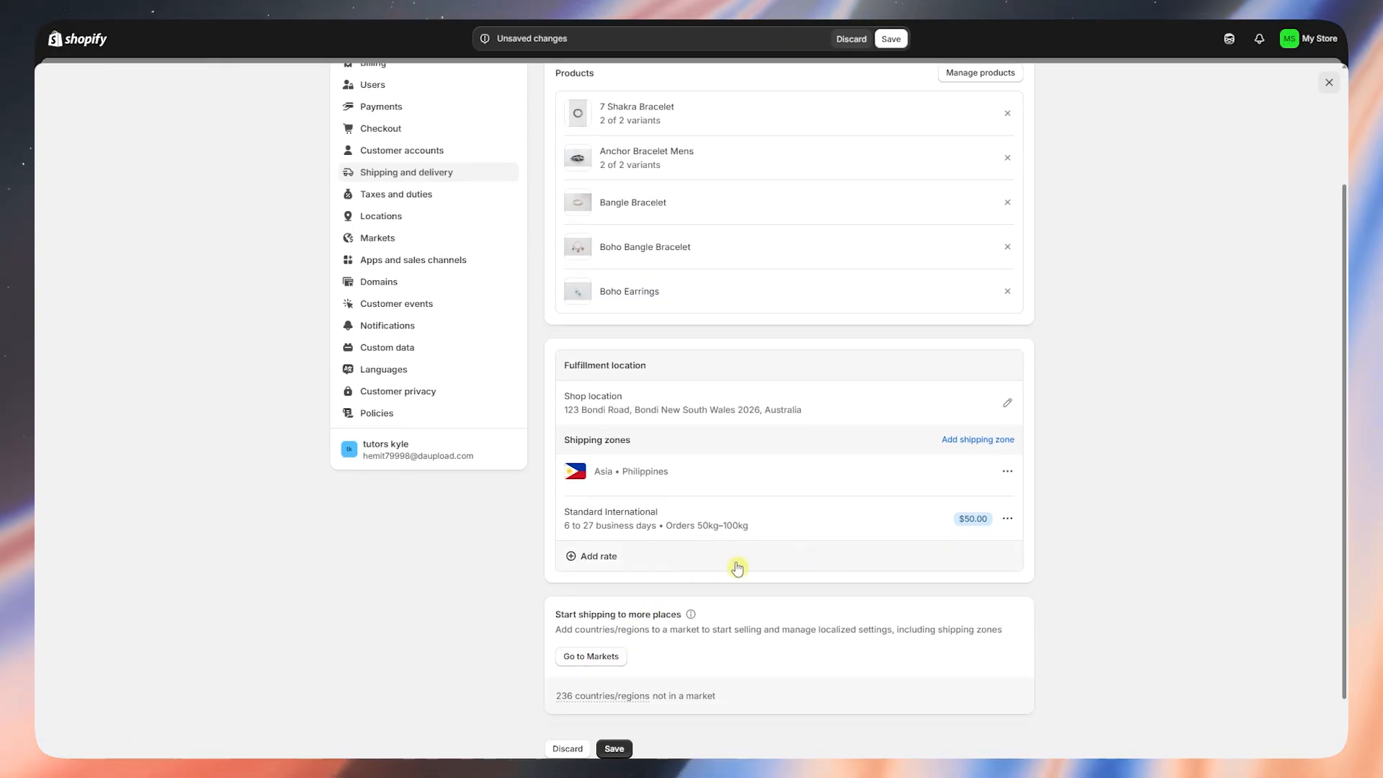
left_click(584, 661)
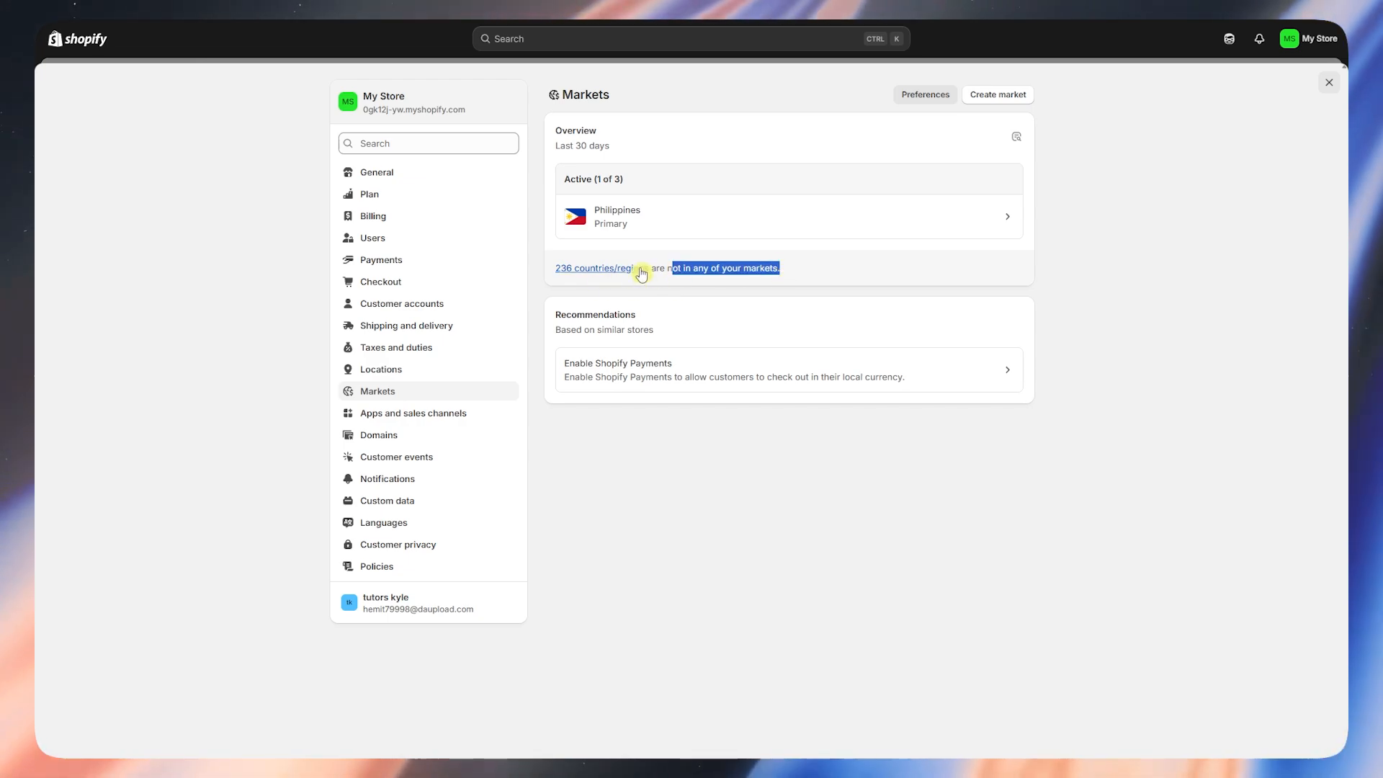
left_click(661, 310)
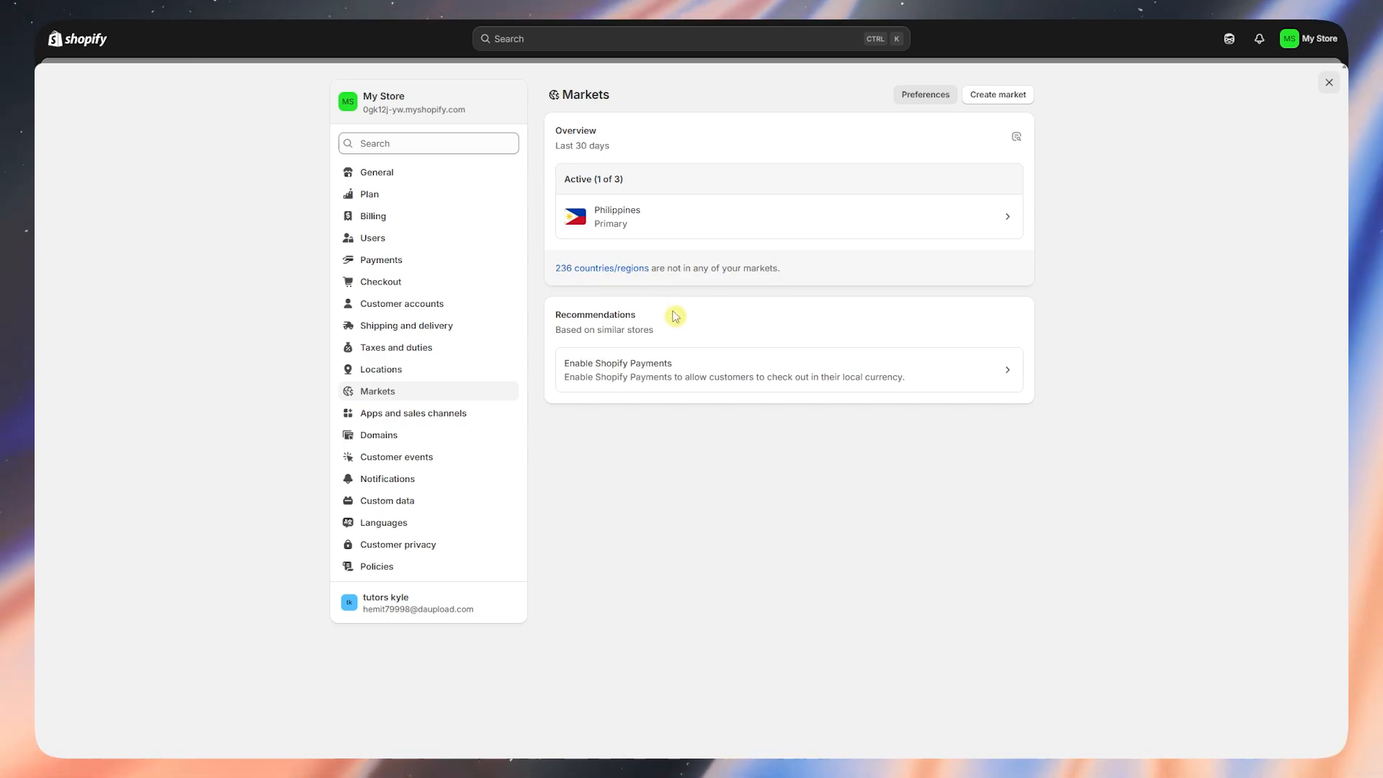
left_click(912, 372)
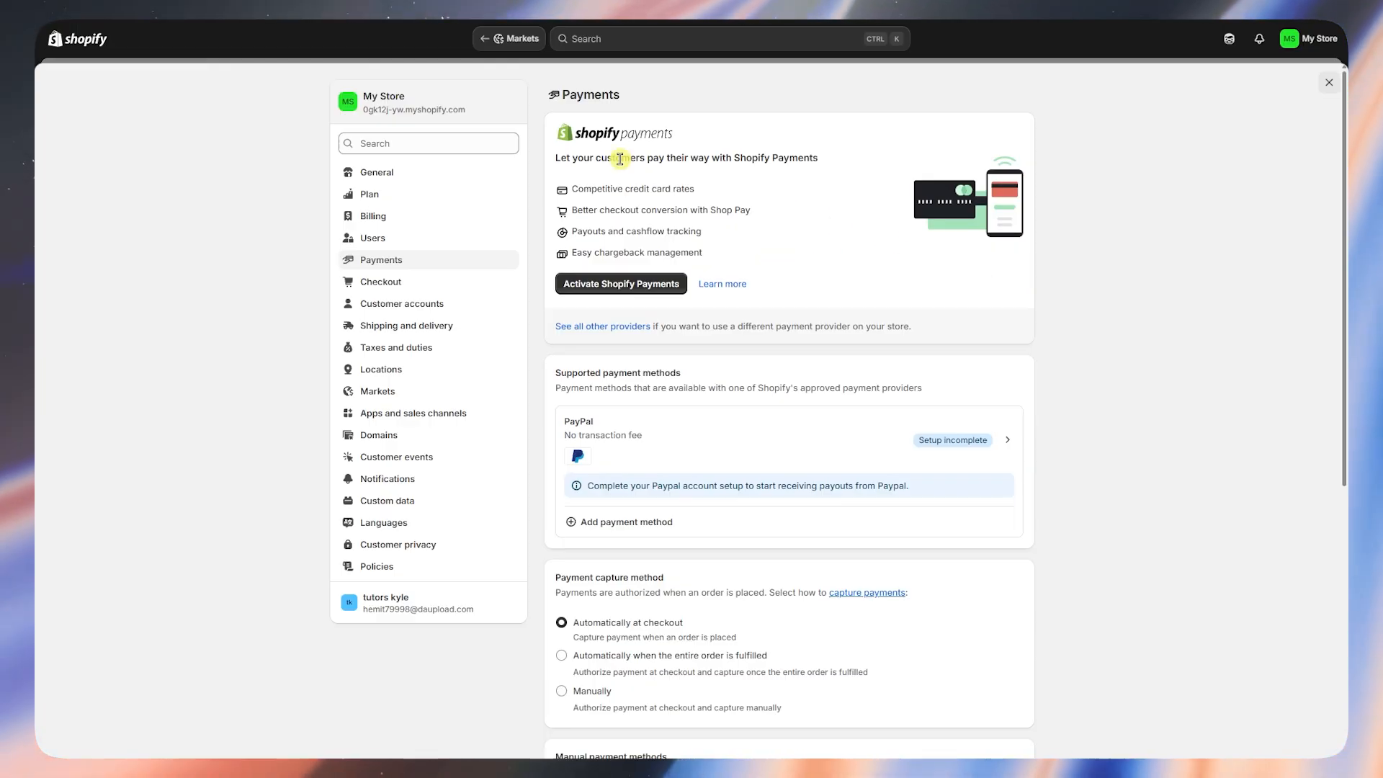
- Open Taxes and duties and scroll through the regional, duties and global tax settings
left_click(372, 356)
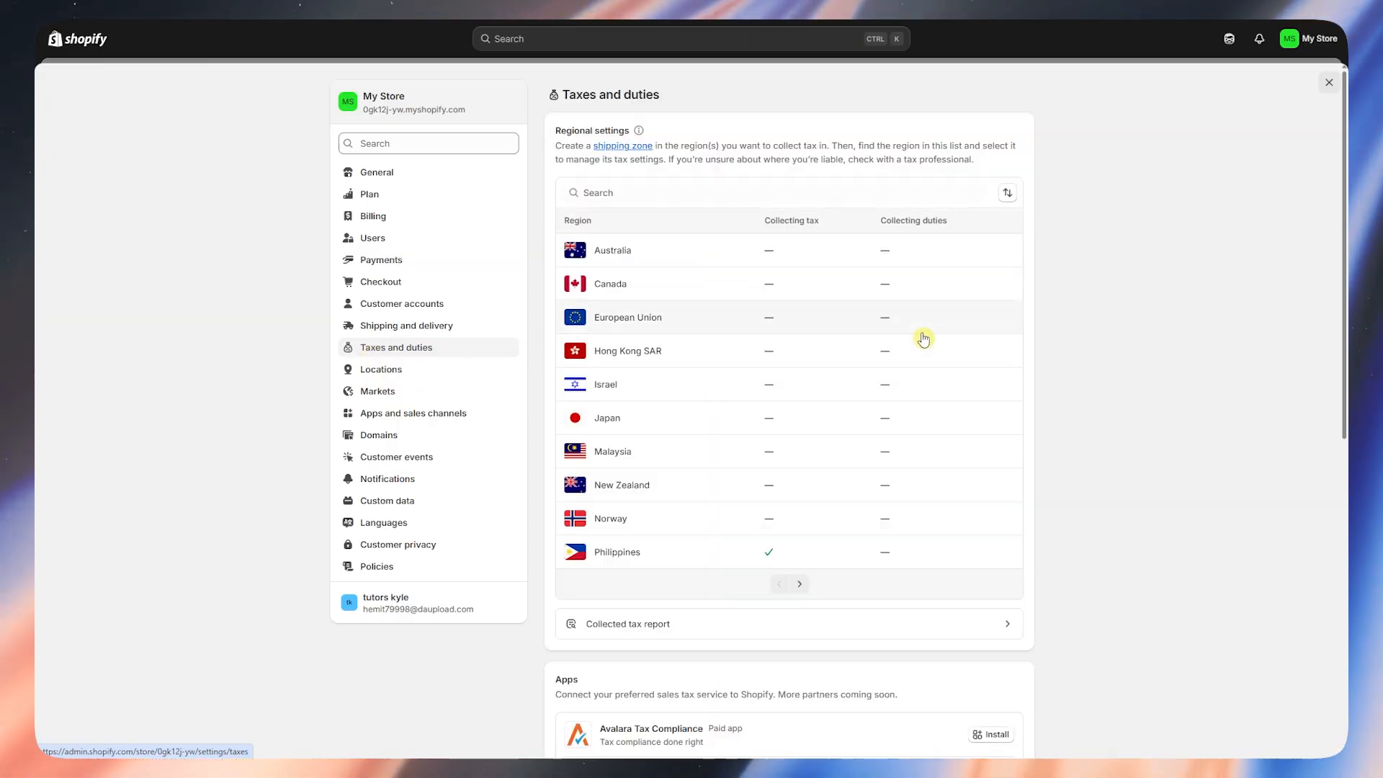
scroll(780, 327, "down", 2)
scroll(799, 312, "up", 2)
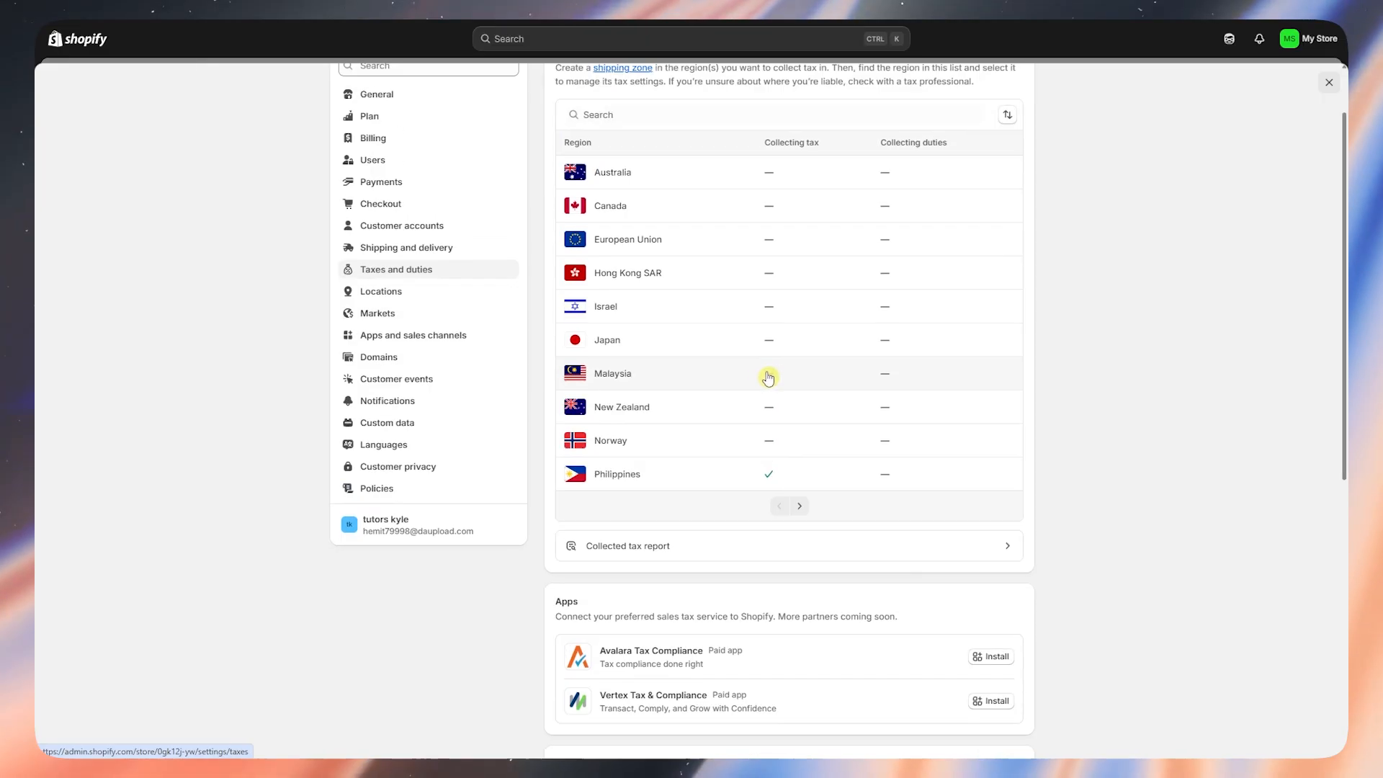
scroll(930, 327, "down", 2)
scroll(930, 364, "up", 2)
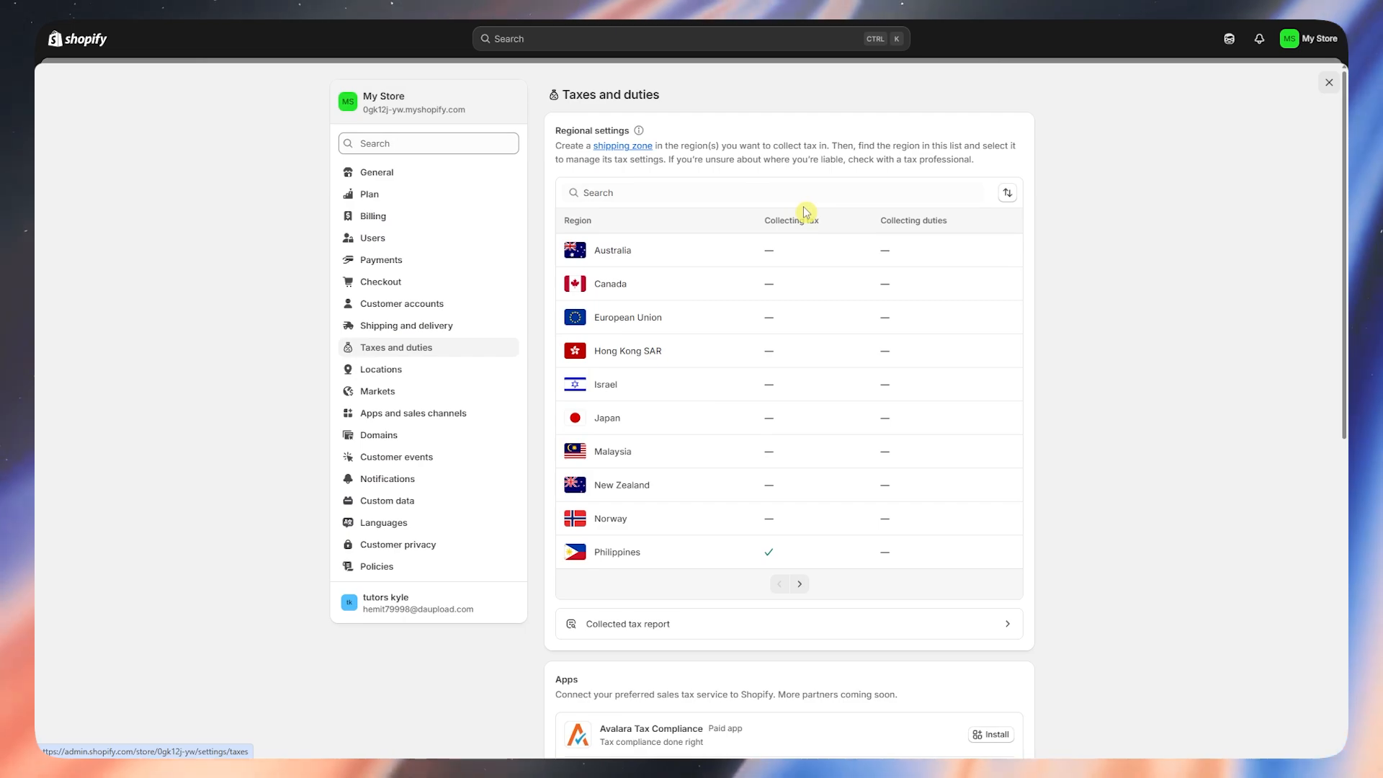
scroll(805, 211, "down", 3)
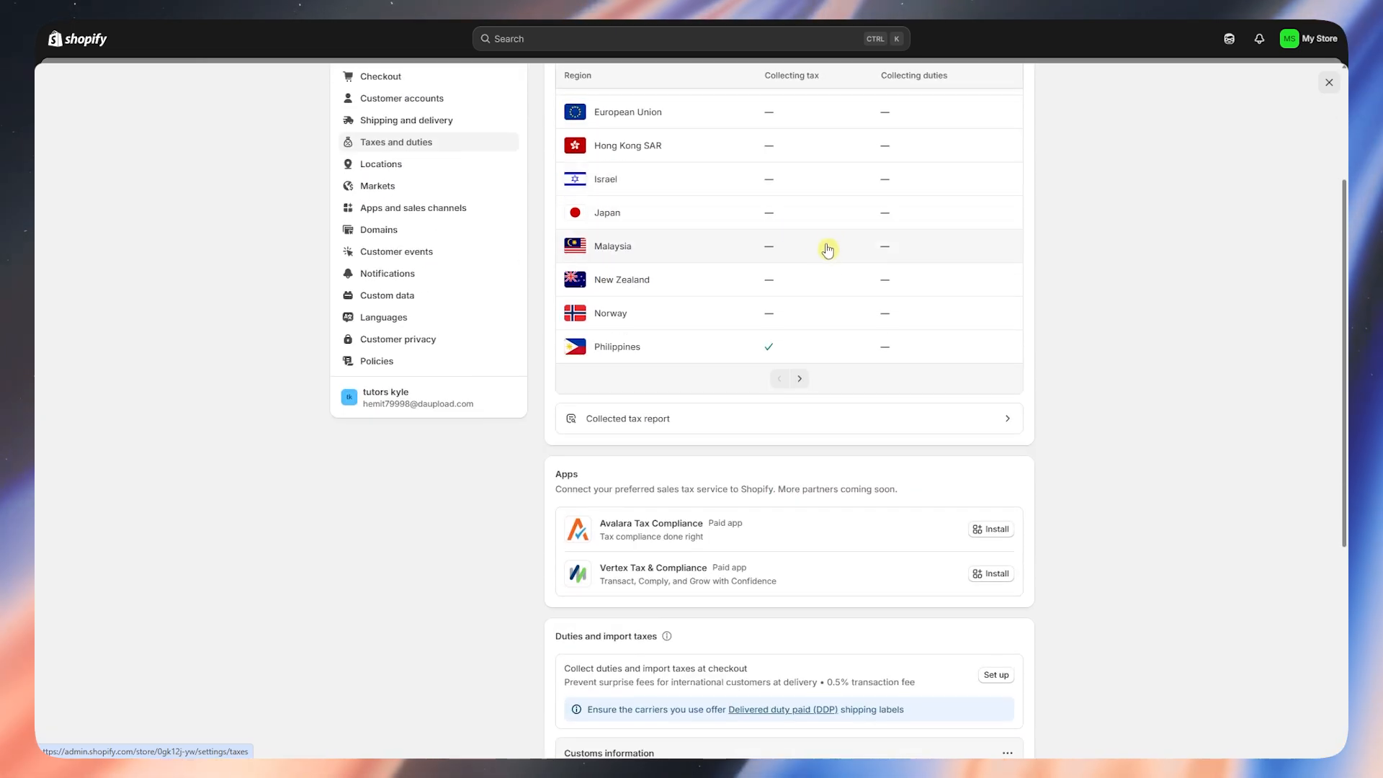
scroll(828, 252, "up", 3)
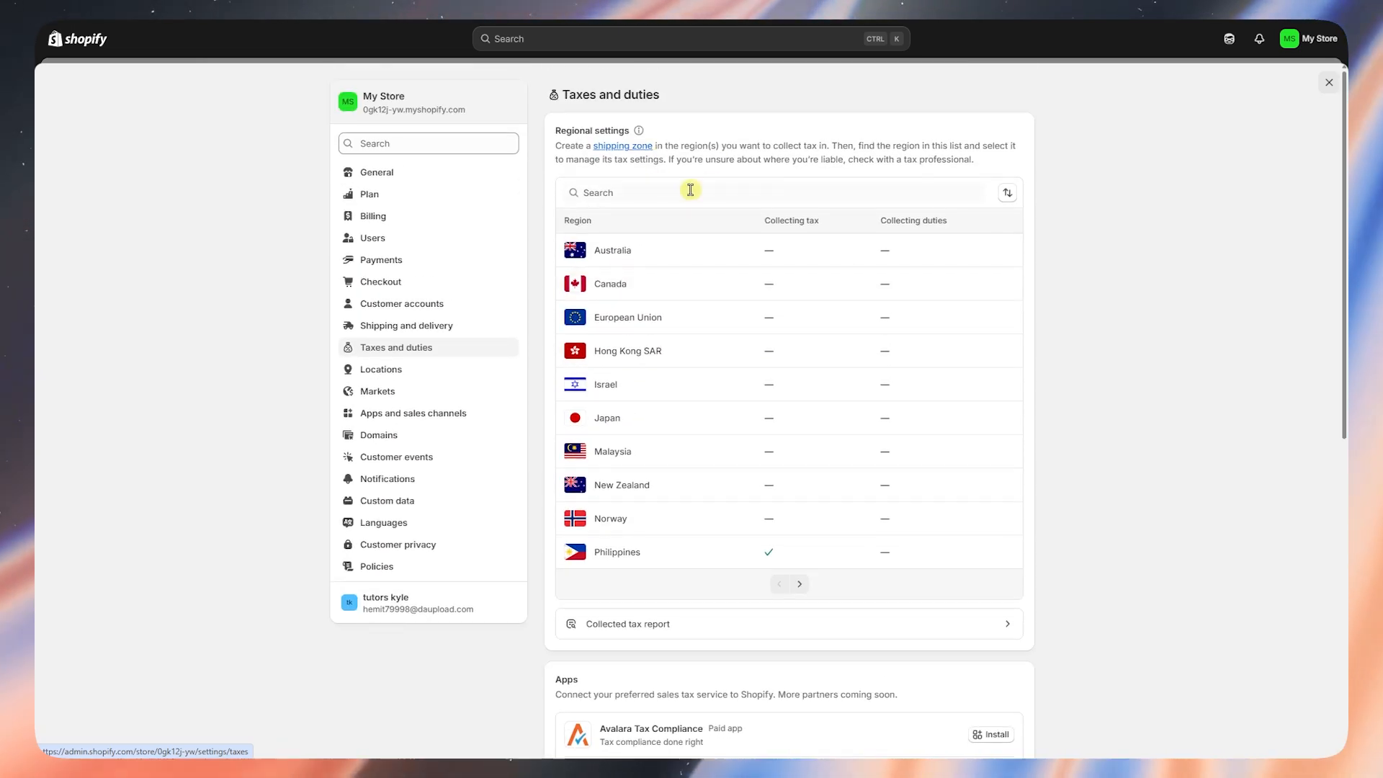
scroll(649, 321, "down", 5)
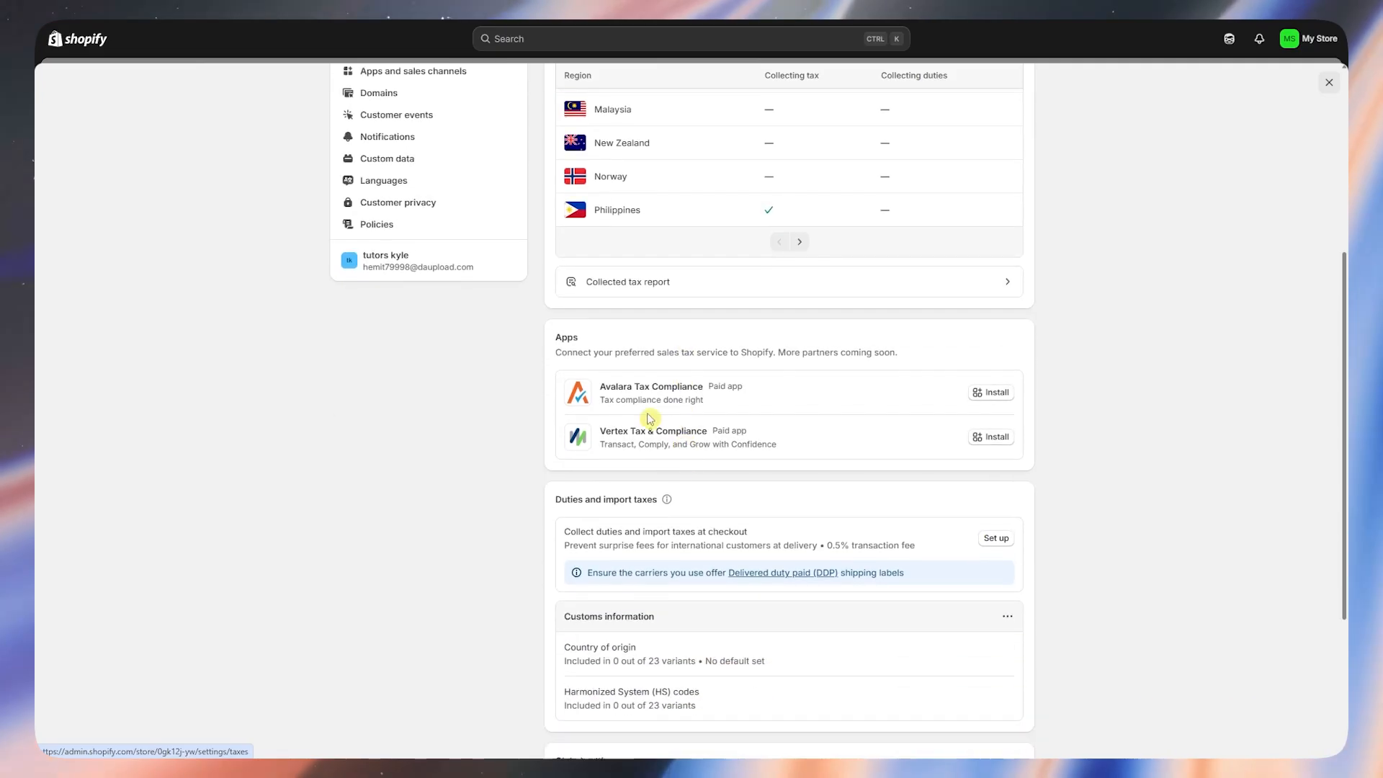
scroll(611, 382, "down", 2)
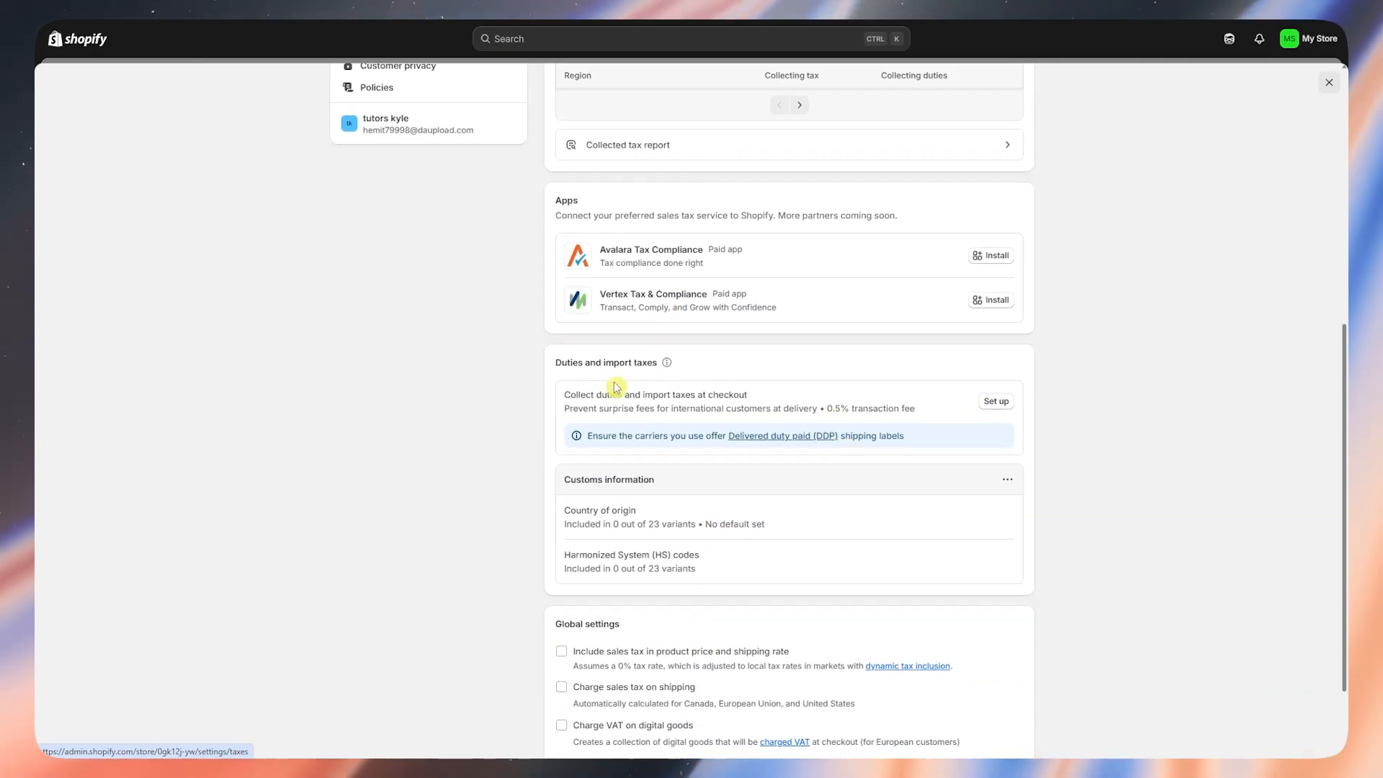
scroll(732, 488, "down", 2)
scroll(840, 411, "up", 8)
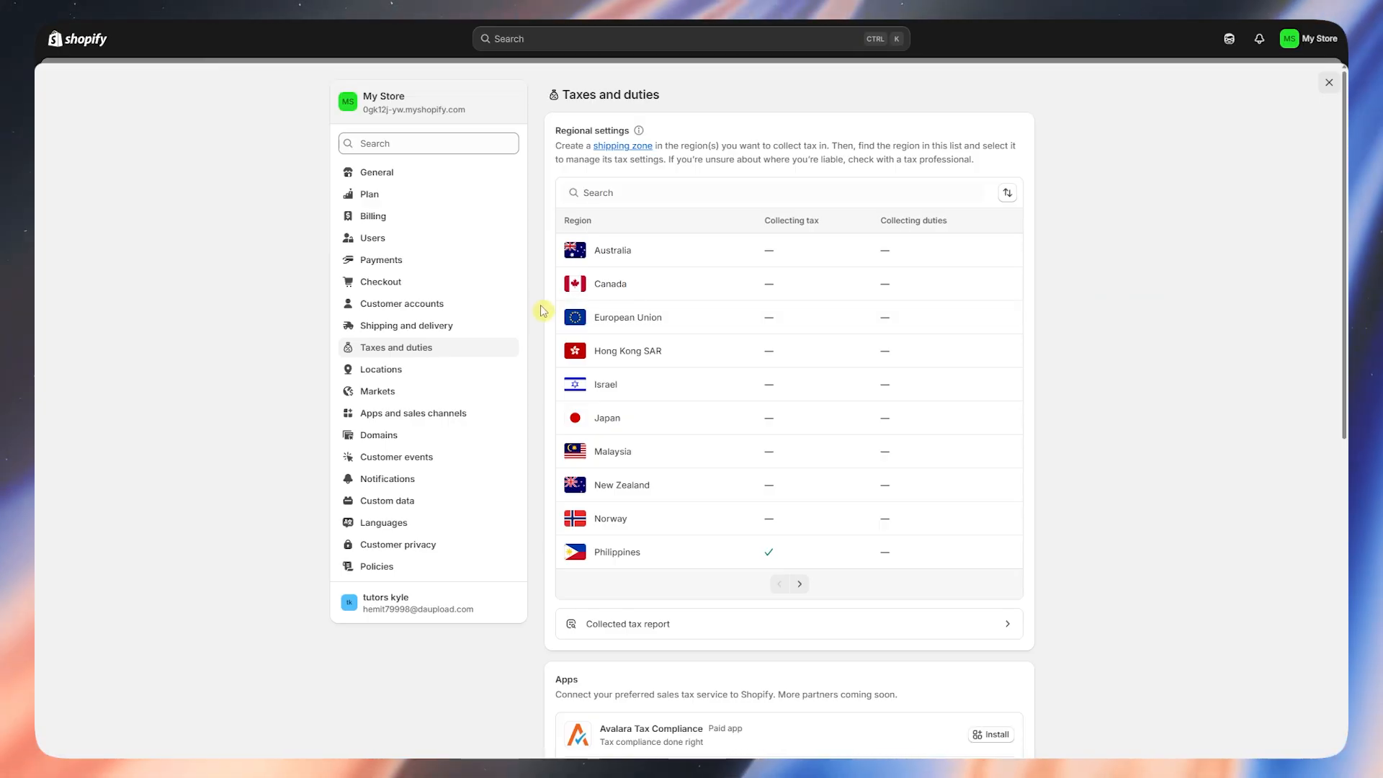
- Review the General settings' ABN and 10% GST notice, then close settings
left_click(387, 175)
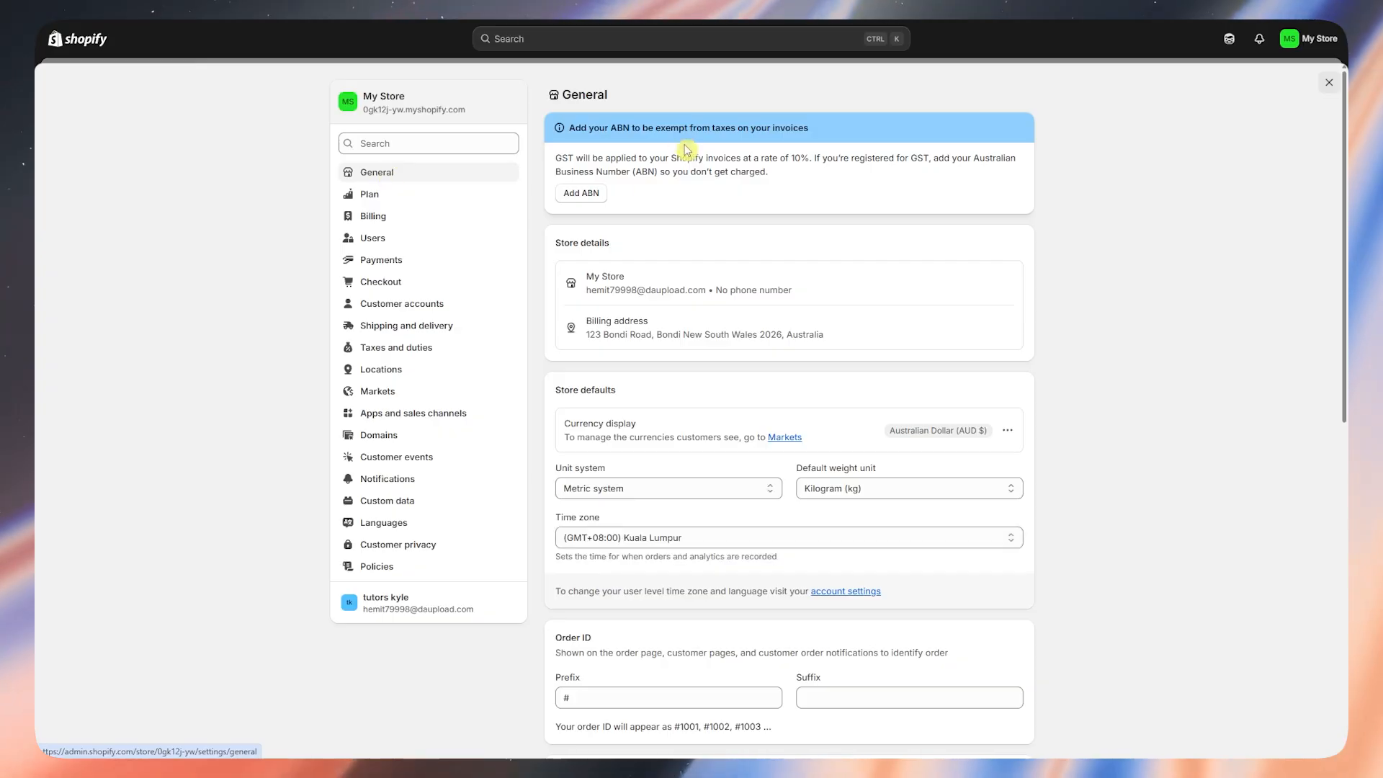
left_click_drag(574, 128, 812, 127)
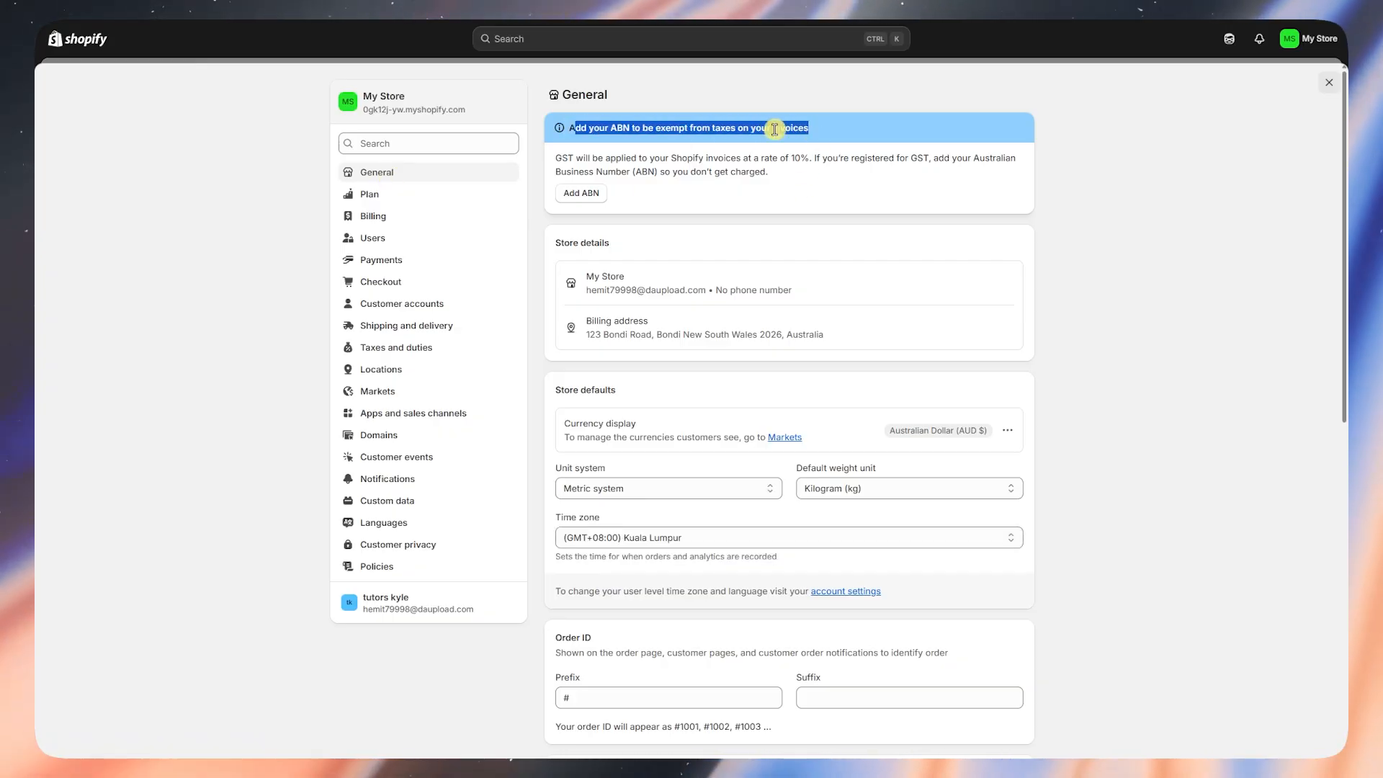
left_click(715, 183)
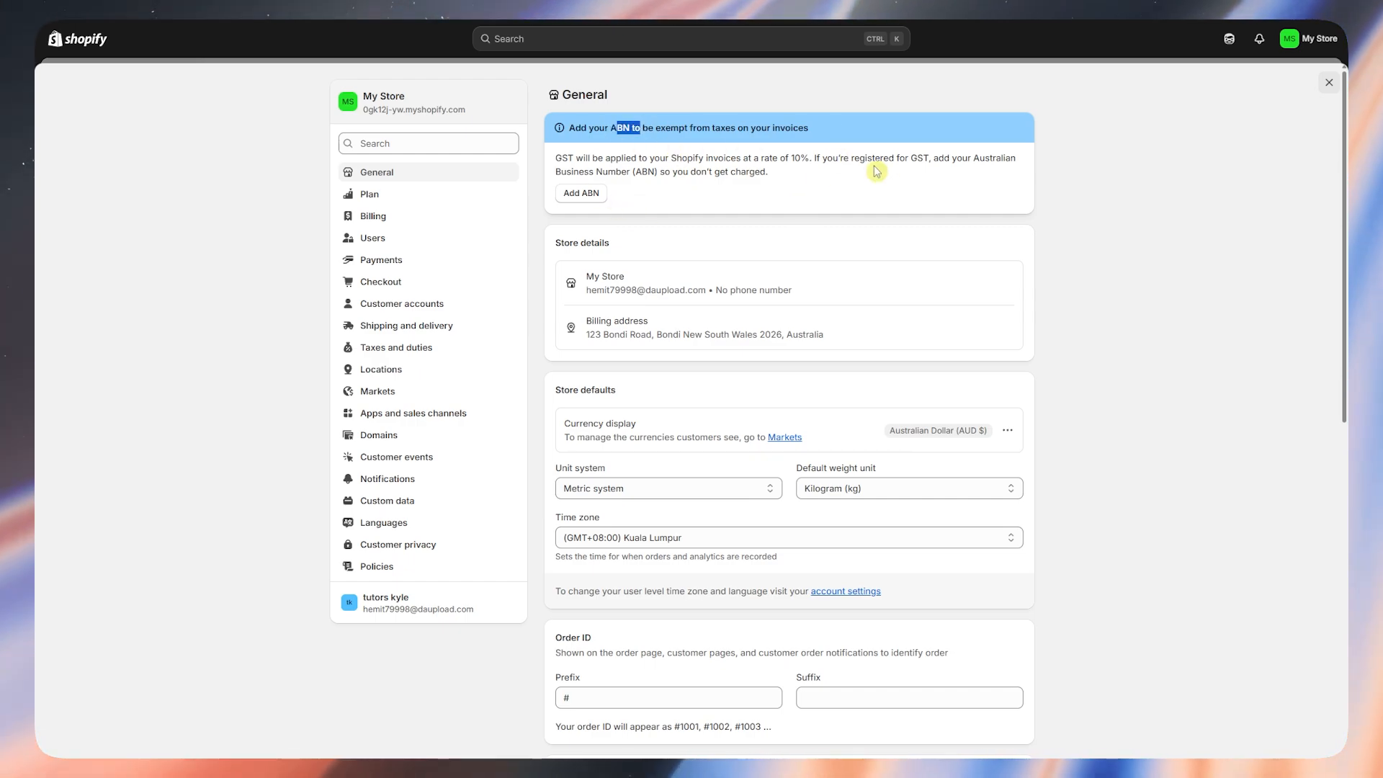
left_click_drag(824, 159, 950, 157)
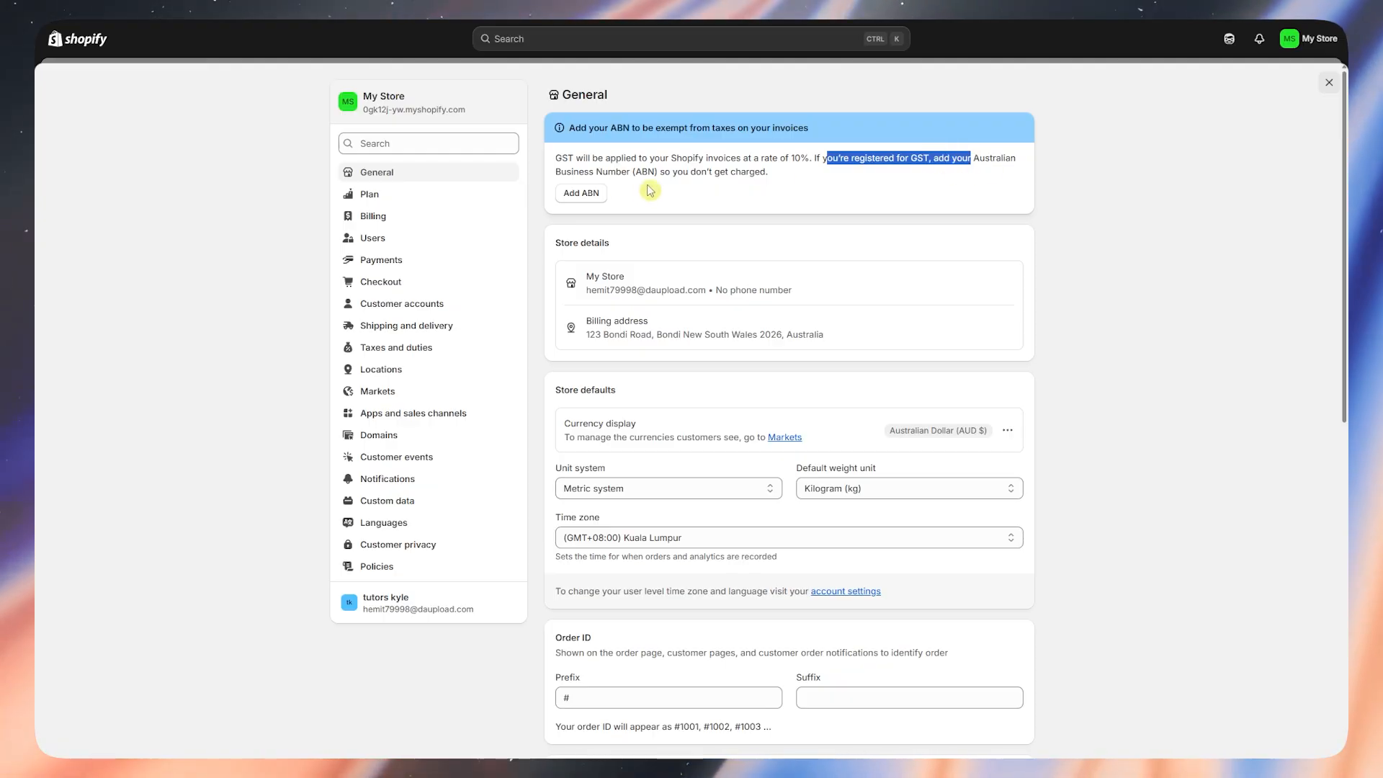
left_click(677, 186)
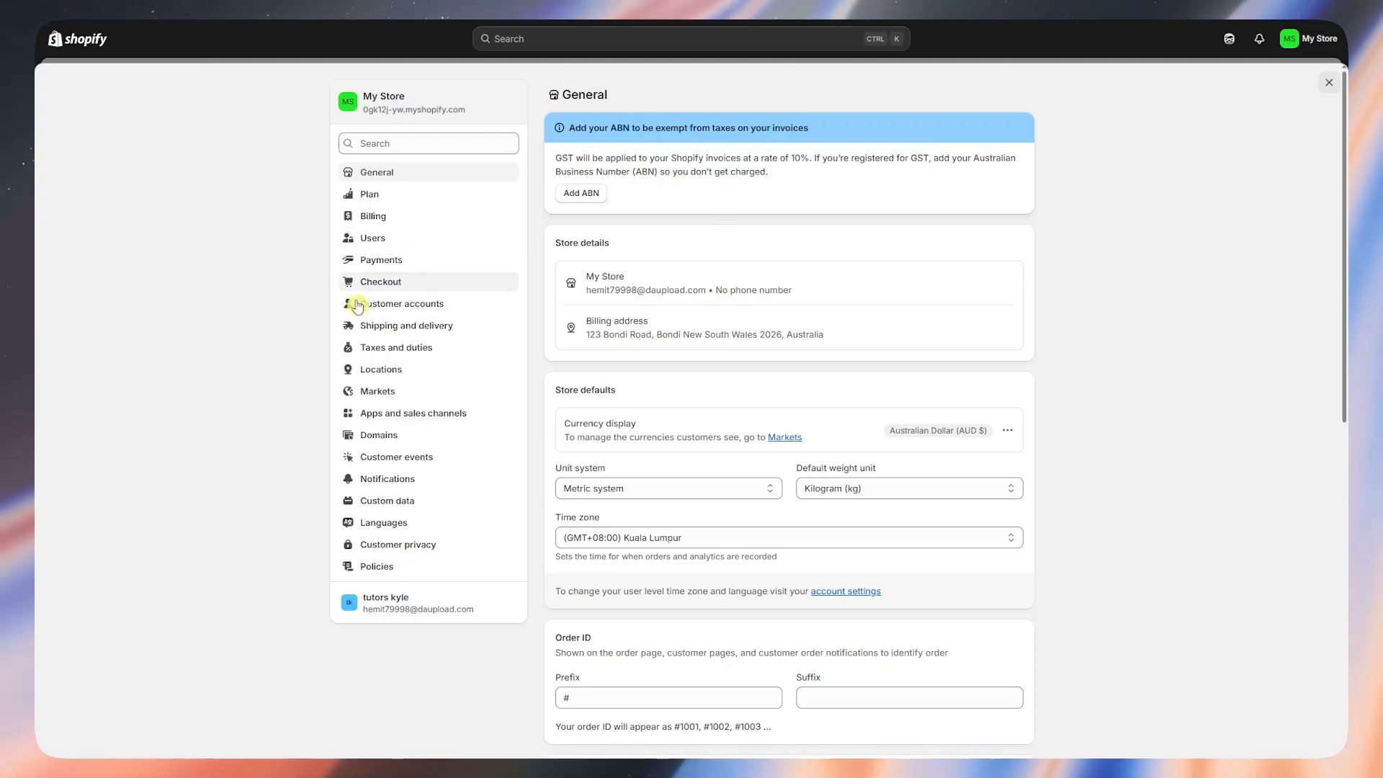
left_click(1329, 83)
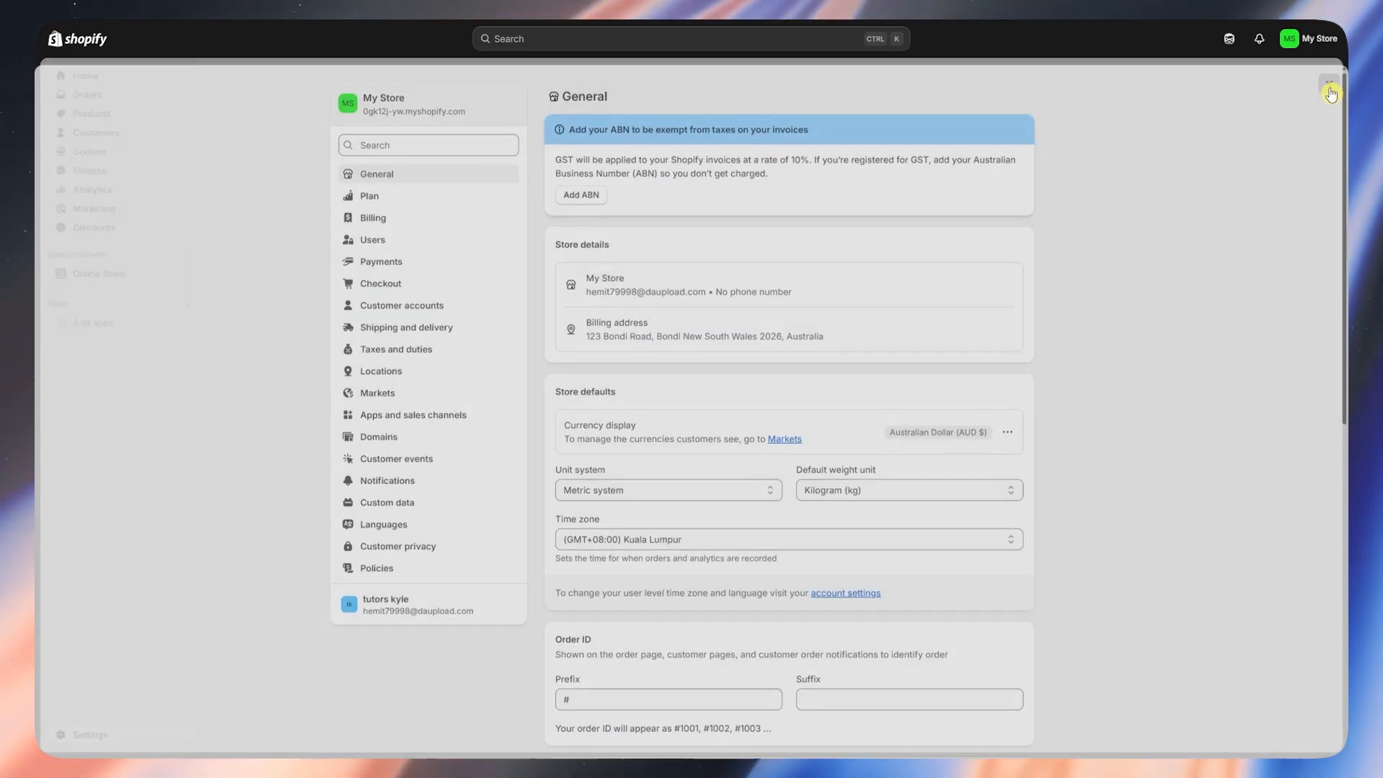